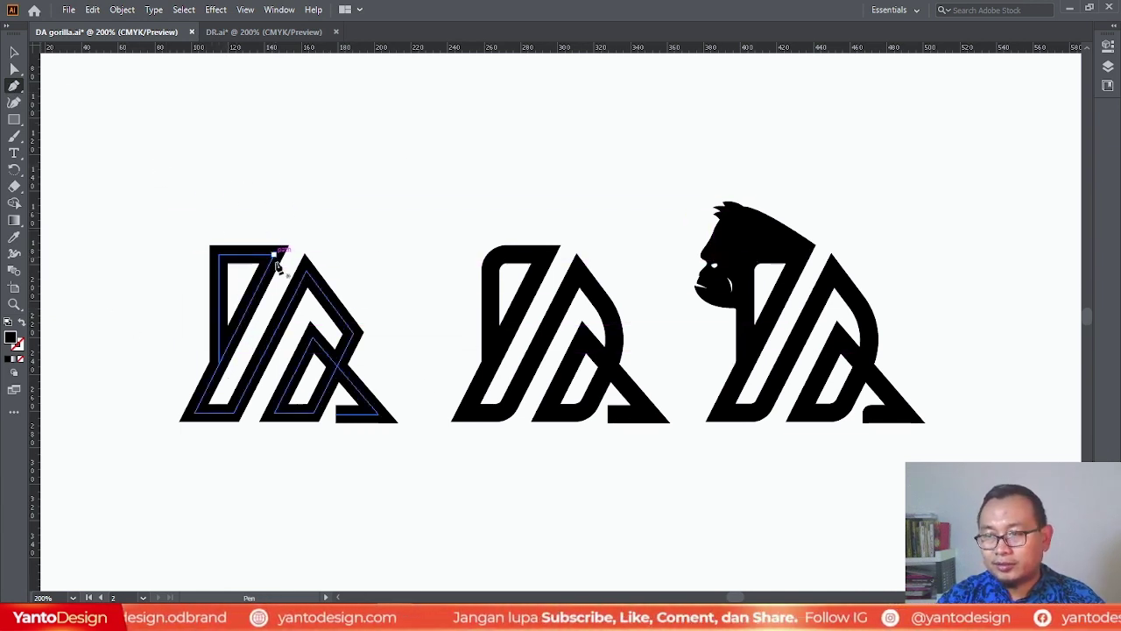
pyautogui.click(14, 52)
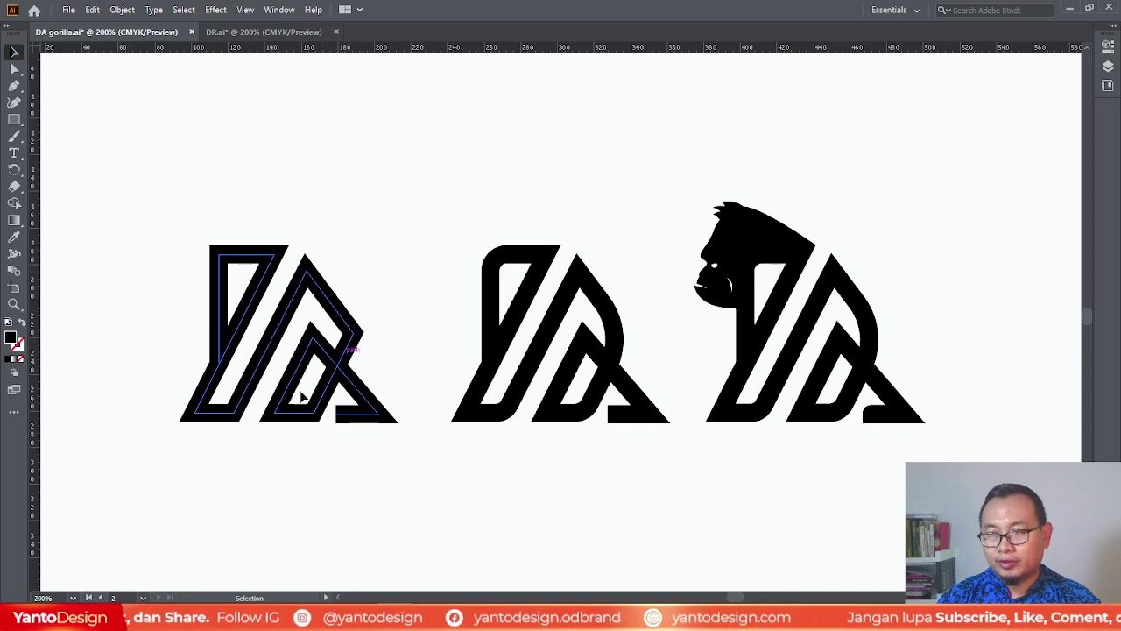
pyautogui.click(14, 85)
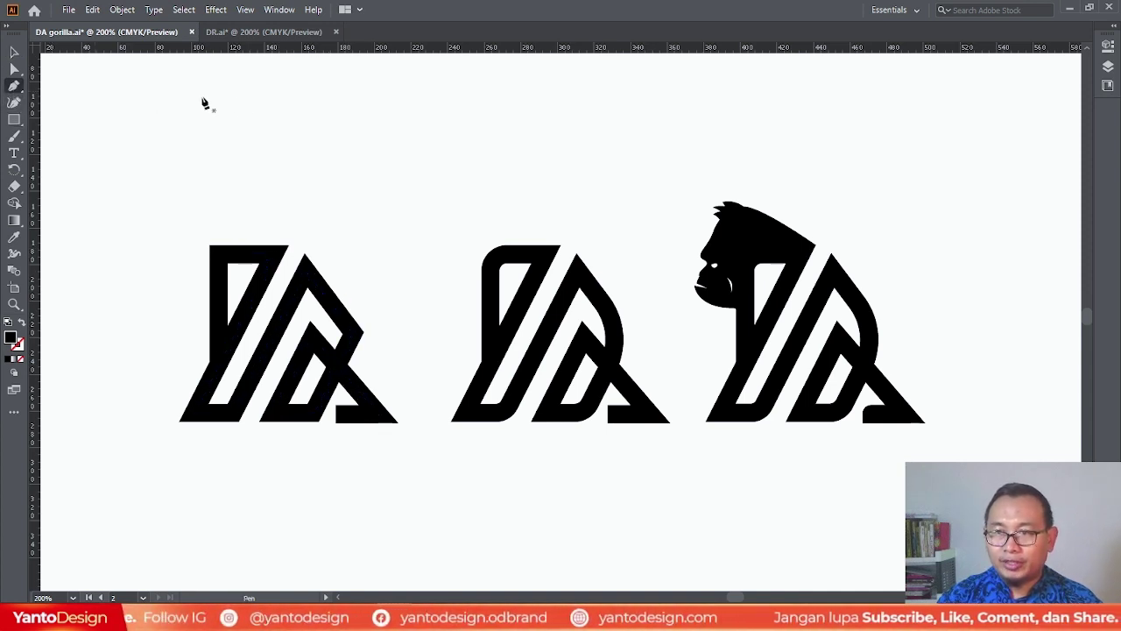
pyautogui.click(216, 200)
pyautogui.click(216, 88)
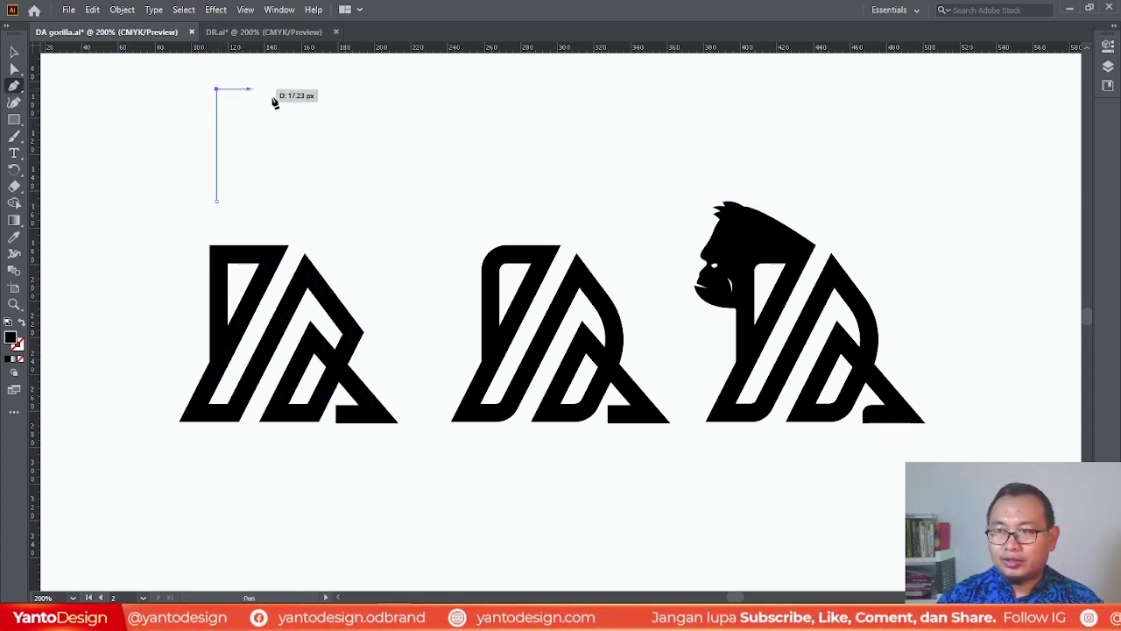
pyautogui.press('ctrl')
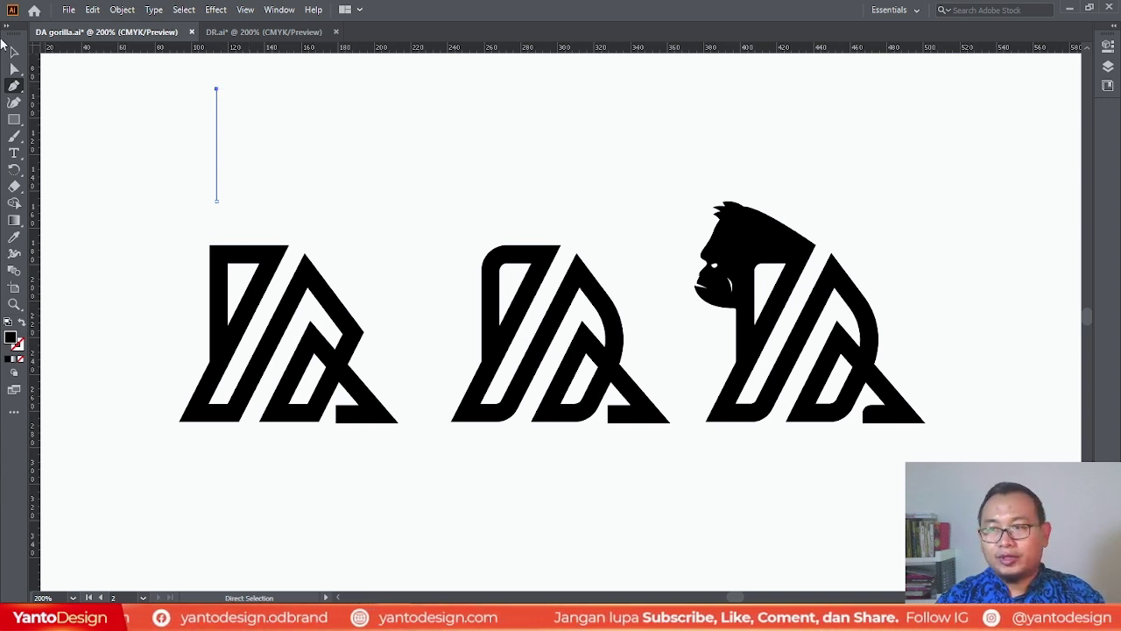
pyautogui.keyDown('ctrl'); pyautogui.click(245, 121); pyautogui.keyUp('ctrl')
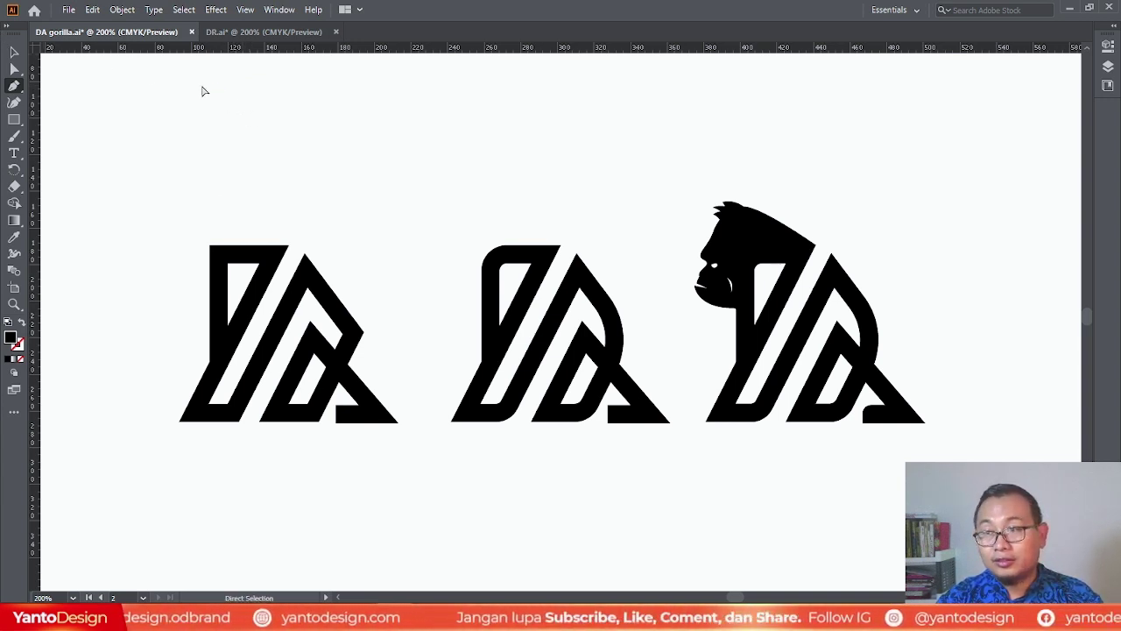
# Reuse the stroke style of the first DA monogram and draw a straight vertical stem above it with the Pen tool.
pyautogui.click(14, 52)
pyautogui.click(319, 287)
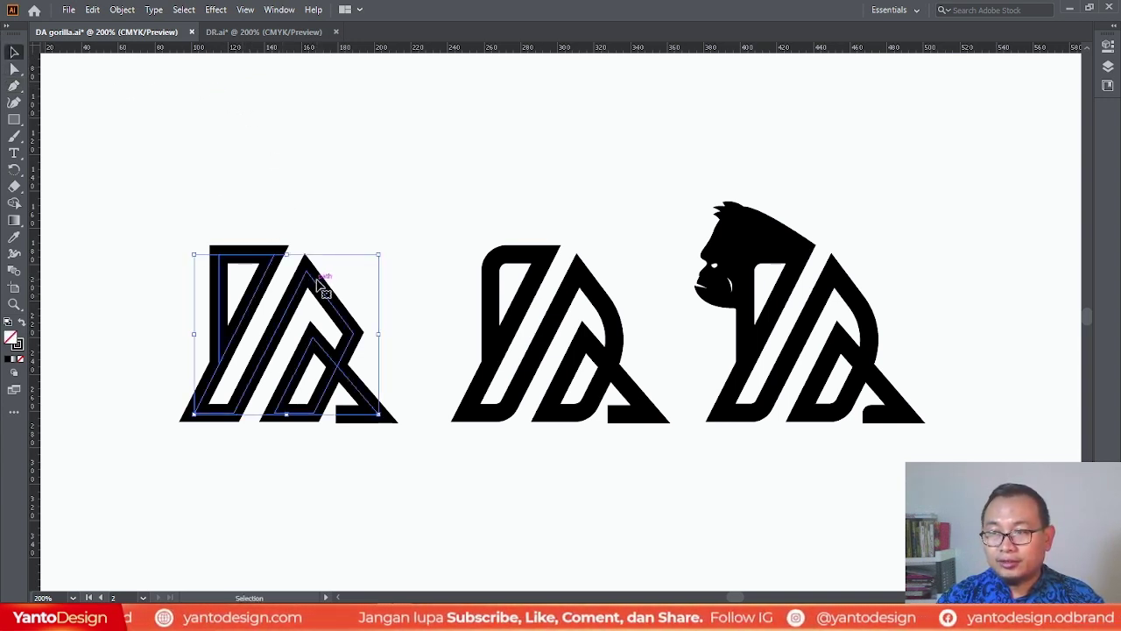
pyautogui.click(14, 86)
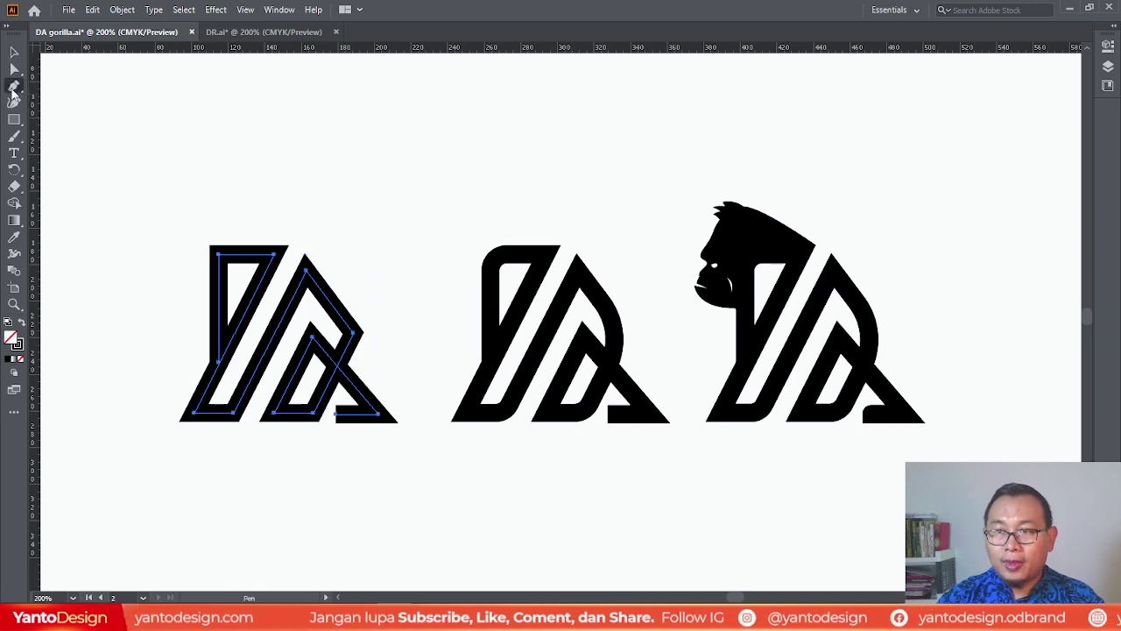
pyautogui.click(218, 197)
pyautogui.click(213, 102)
pyautogui.click(221, 91)
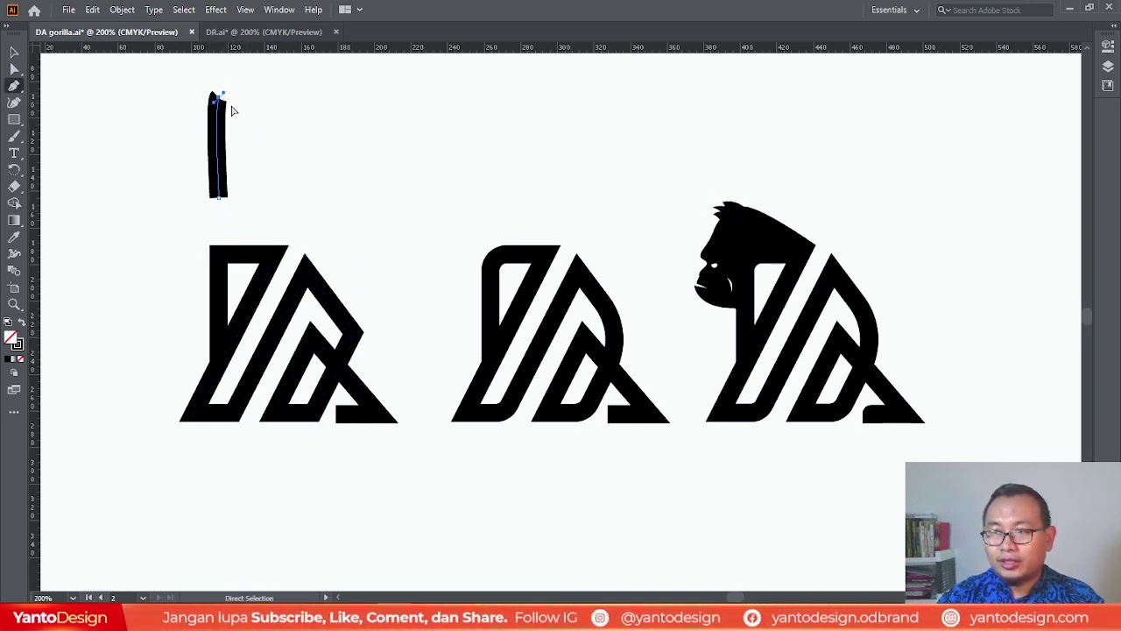
pyautogui.hotkey('ctrl', 'z')
pyautogui.click(218, 86)
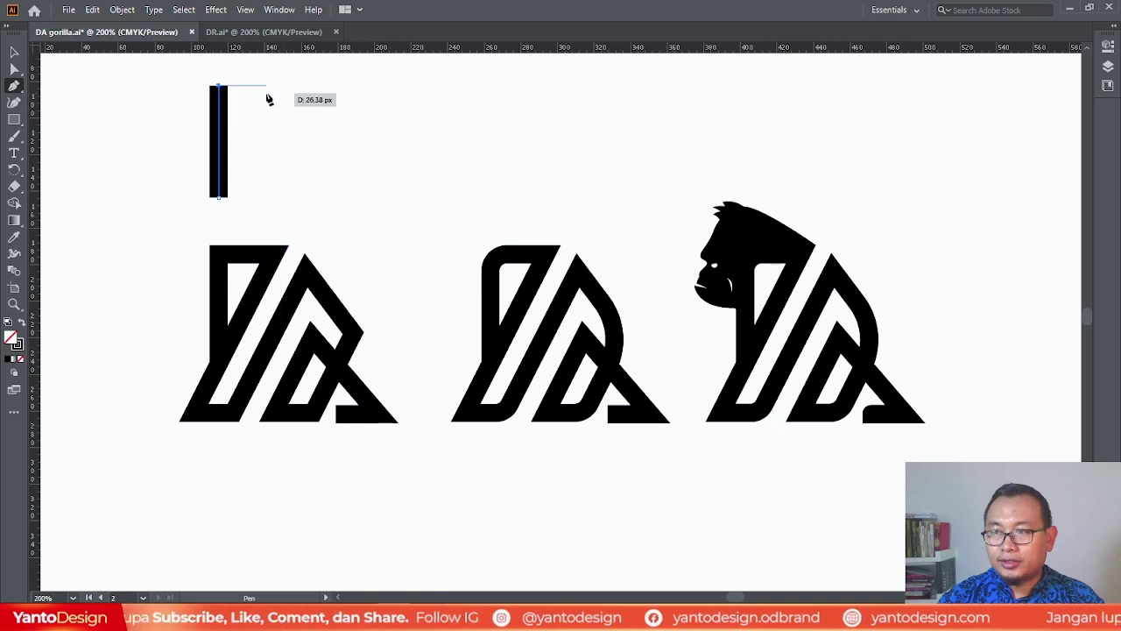
# Complete a closed, pointed letter D from the stem, with top and bottom edges about 26 and 24 px and slanted sides about 34 and 37 px.
pyautogui.click(267, 86)
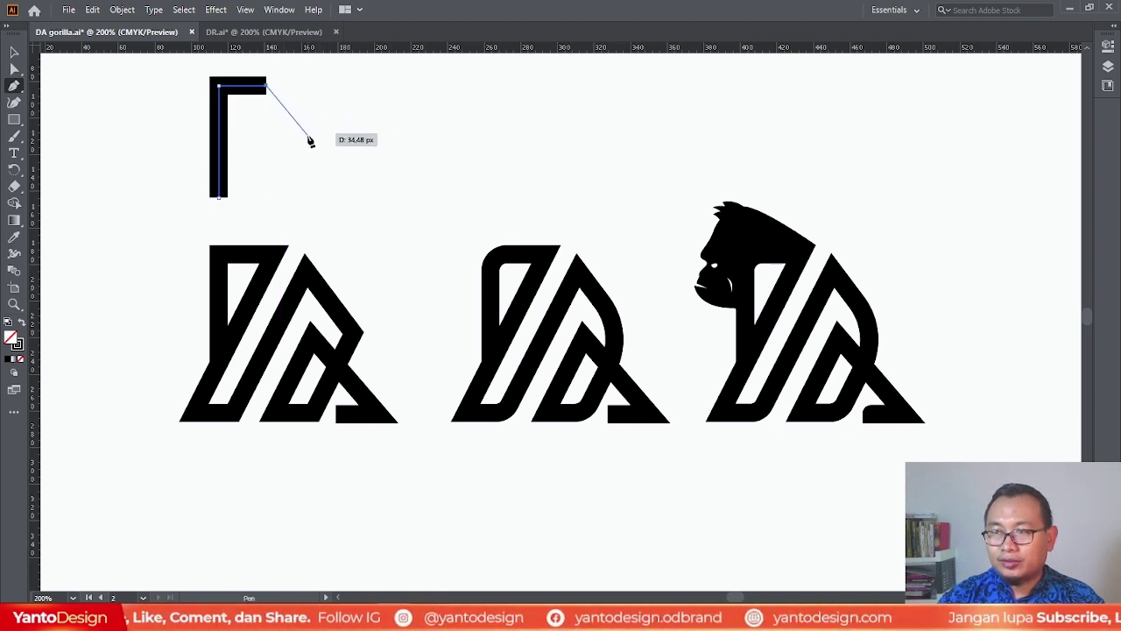
pyautogui.click(309, 140)
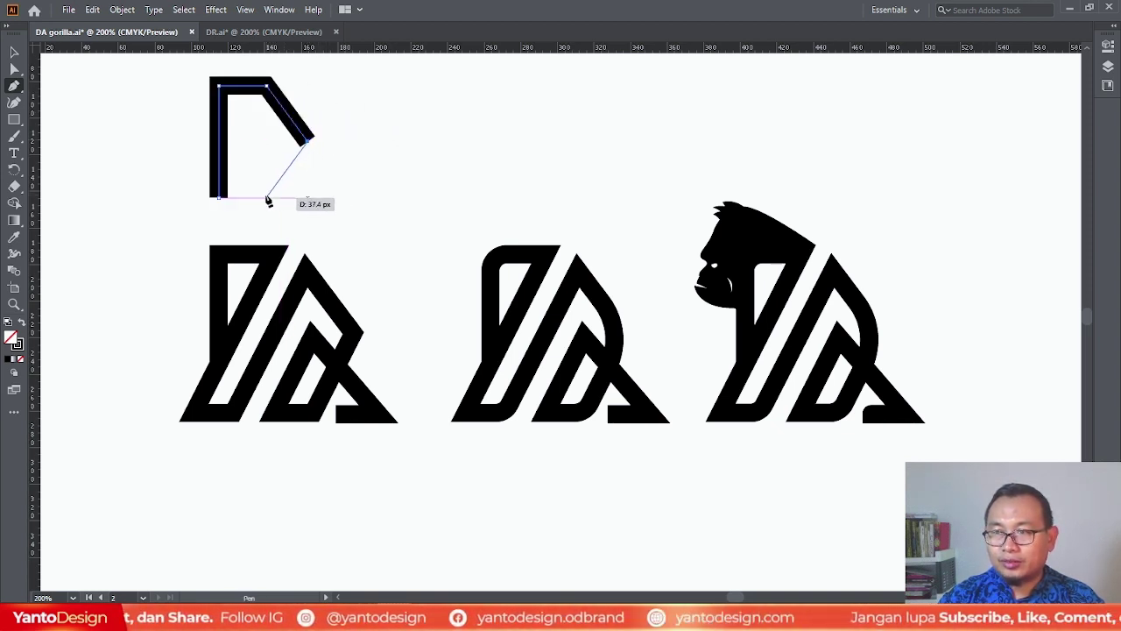
pyautogui.click(265, 199)
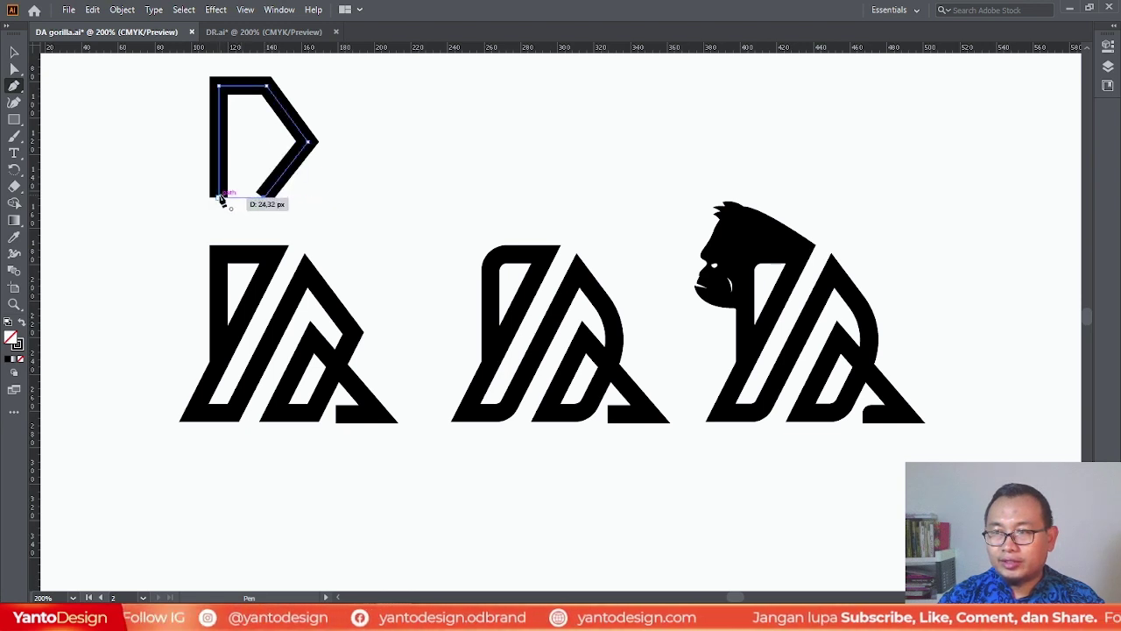
pyautogui.click(219, 198)
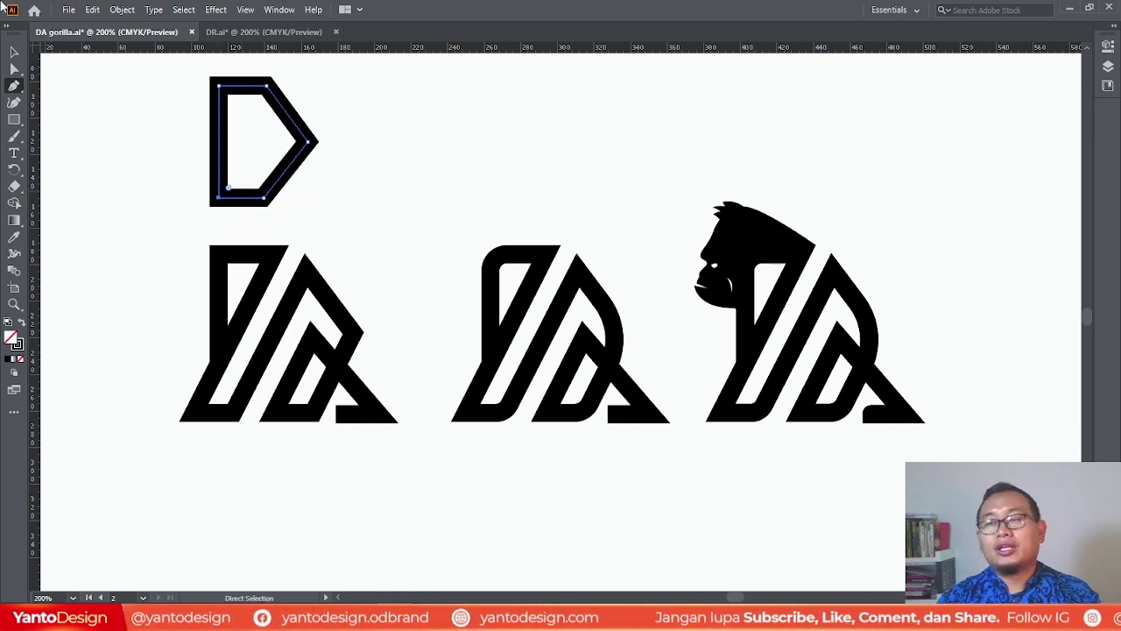
pyautogui.click(14, 52)
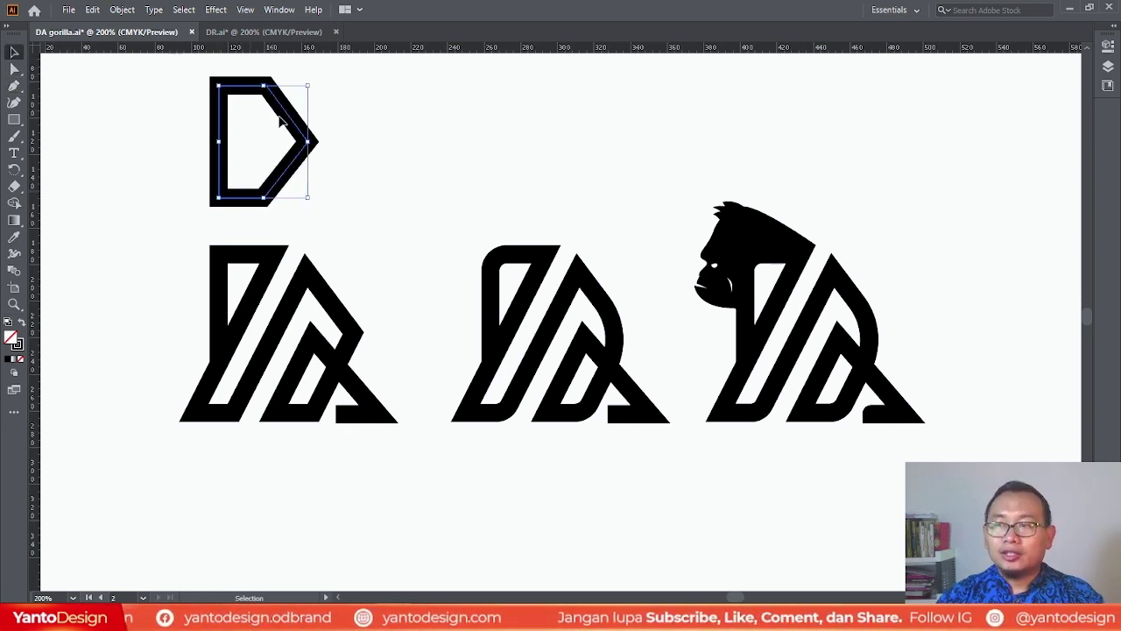
# Nudge the anchor point at the D's pointed tip inward to make the letter narrower.
pyautogui.click(14, 68)
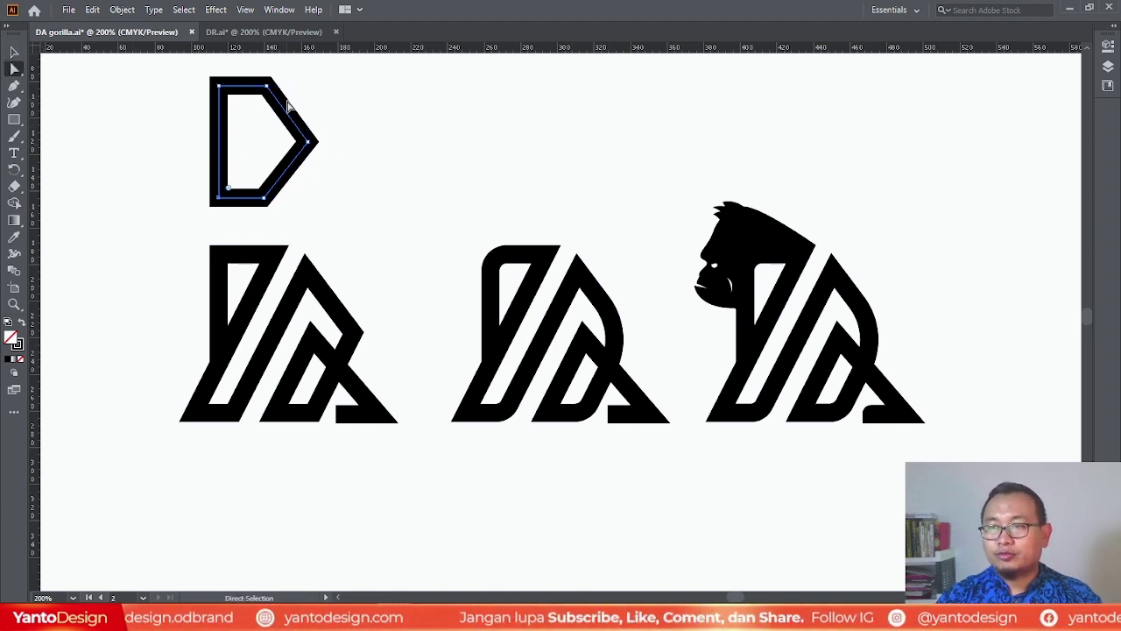
pyautogui.moveTo(348, 135); pyautogui.dragTo(307, 167)
pyautogui.press('Left')
pyautogui.press('Left')
pyautogui.press('Left')
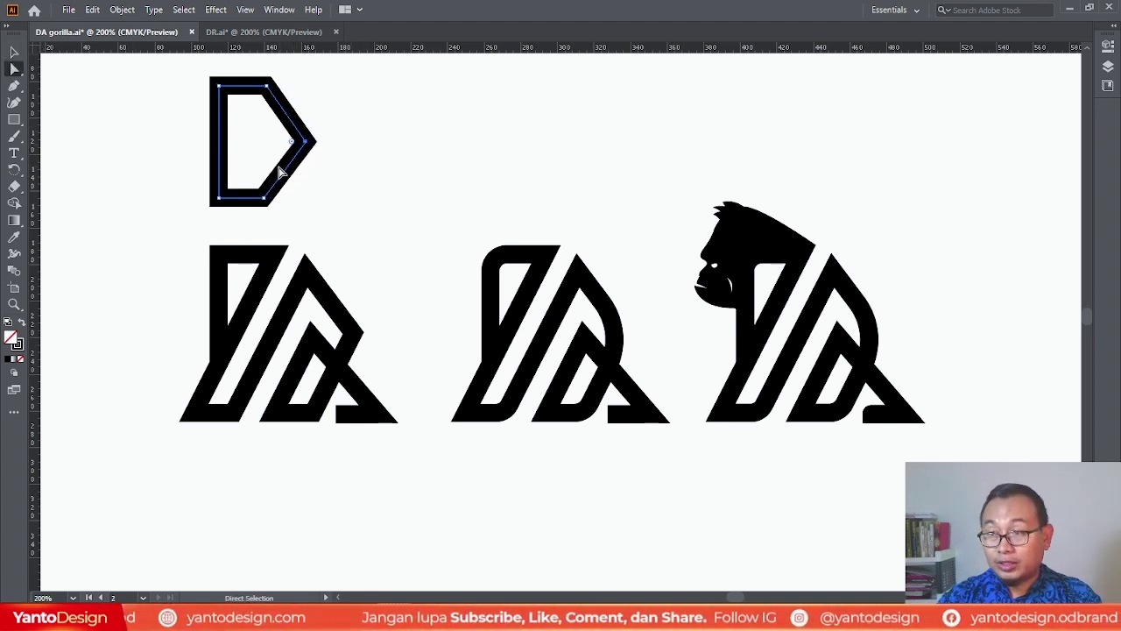
pyautogui.press('Left')
pyautogui.press('Left')
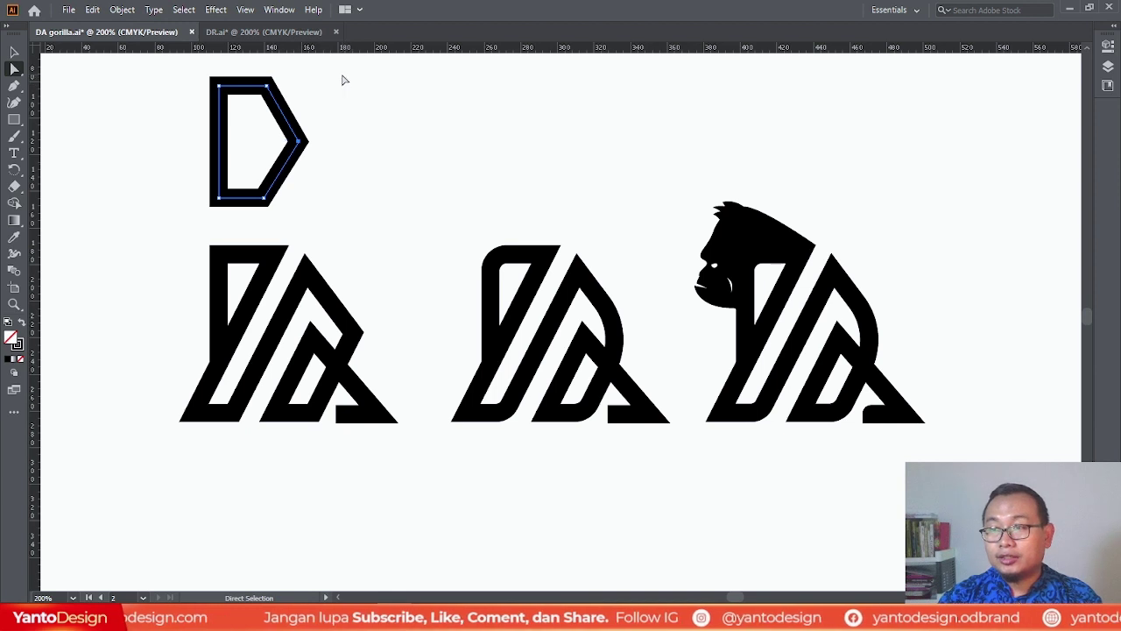
# Shift the D's tip and its two slanted-side corner points outward together, and nudge the tip alone slightly back inward.
pyautogui.moveTo(344, 80); pyautogui.dragTo(259, 221)
pyautogui.press('Right')
pyautogui.press('Right')
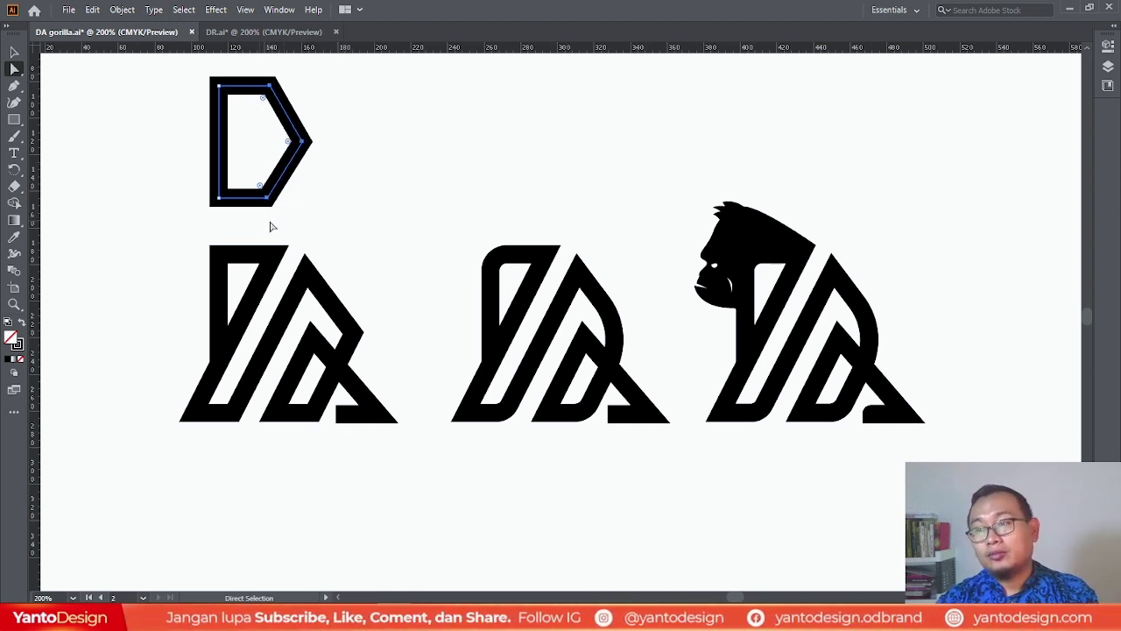
pyautogui.press('Right')
pyautogui.press('Right')
pyautogui.moveTo(346, 120); pyautogui.dragTo(300, 183)
pyautogui.press('Left')
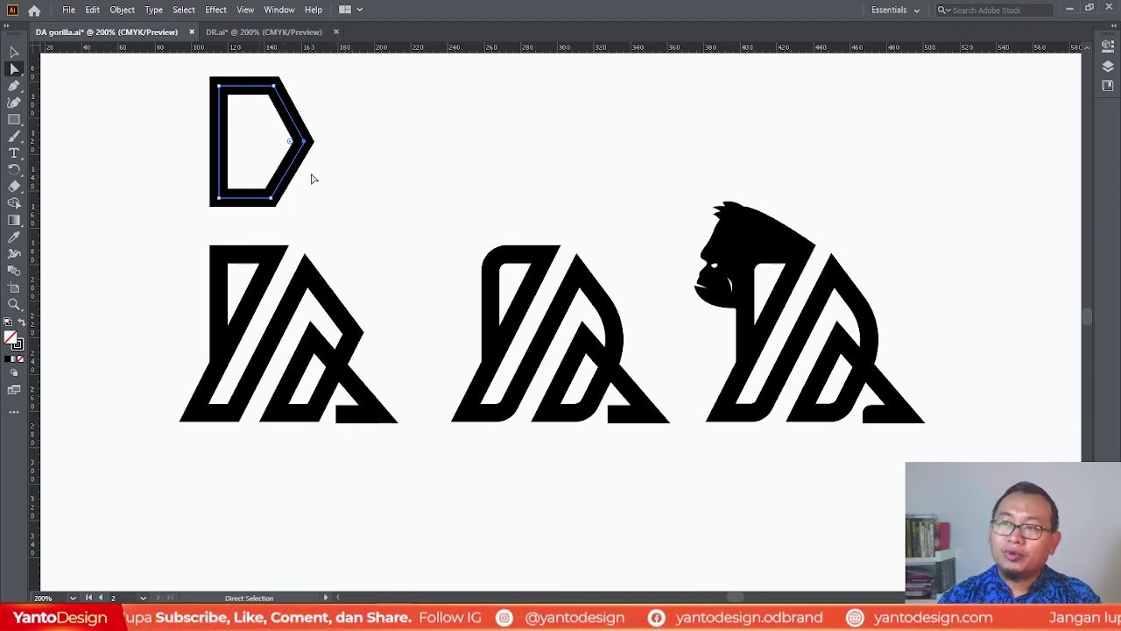
# Start a new monogram path beside the D with a short vertical stem, a top bar about 29 px long and a 72 px diagonal down to the left.
pyautogui.click(14, 85)
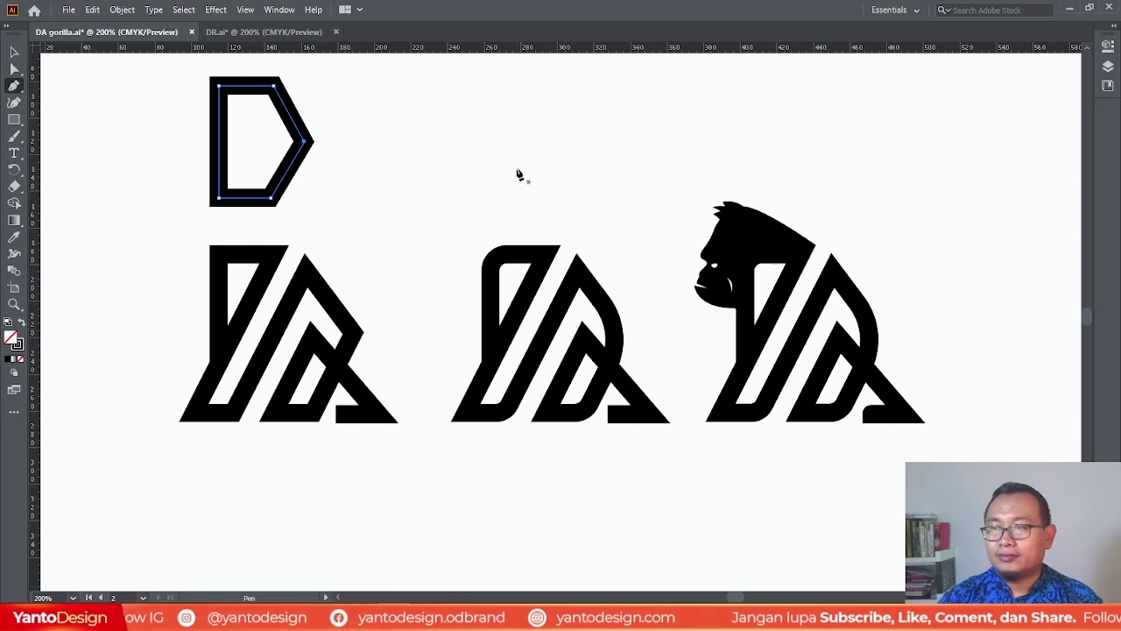
pyautogui.click(377, 147)
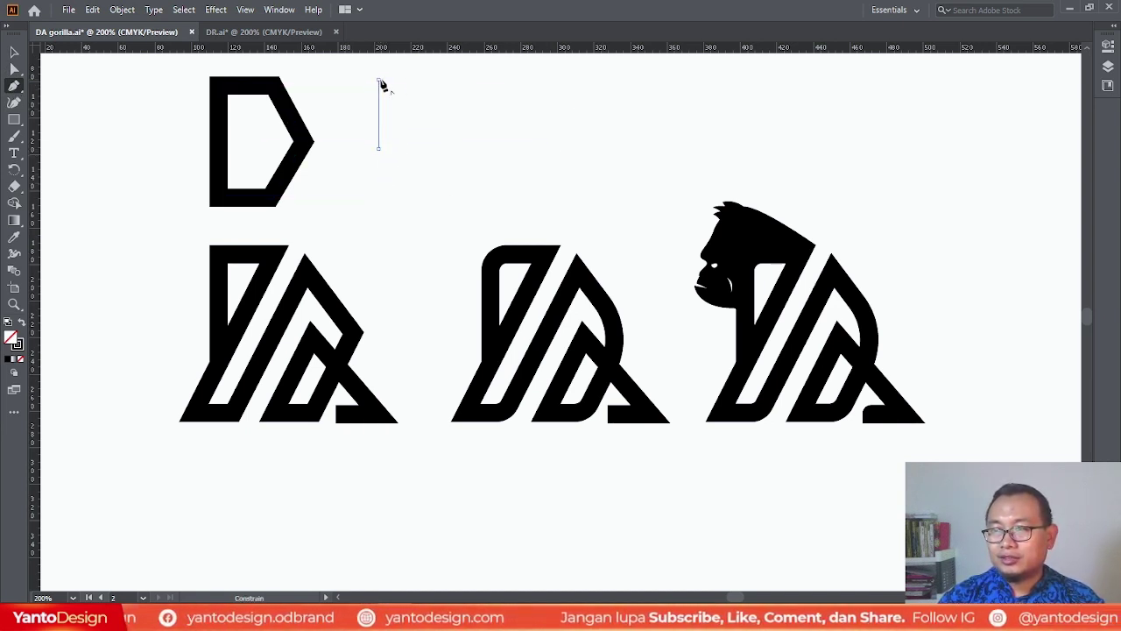
pyautogui.click(378, 80)
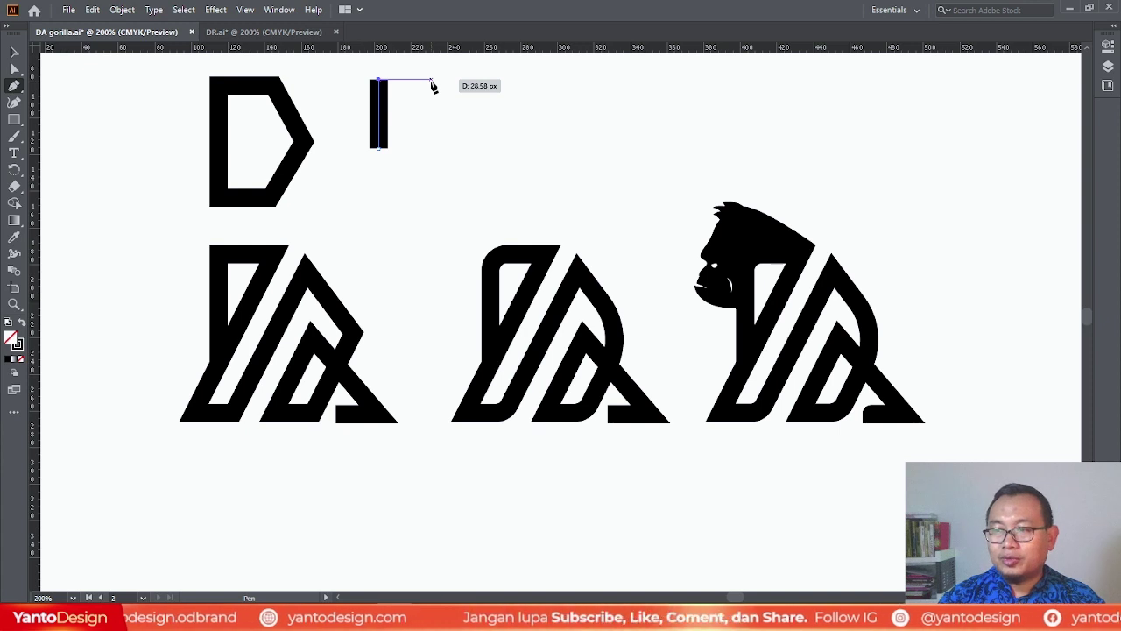
pyautogui.click(430, 81)
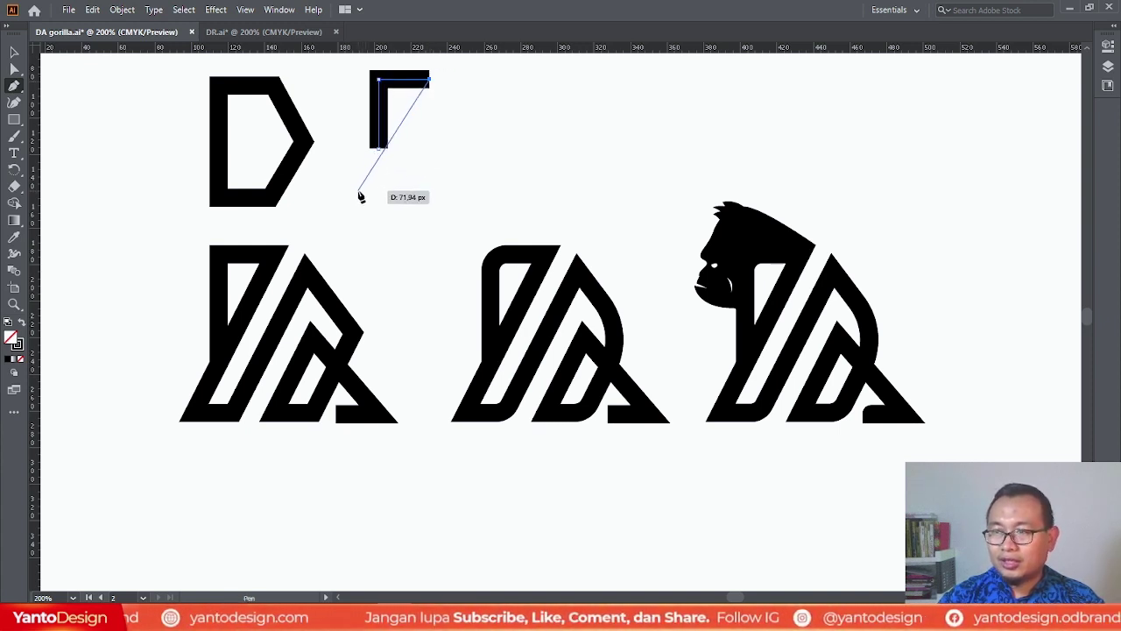
pyautogui.click(355, 193)
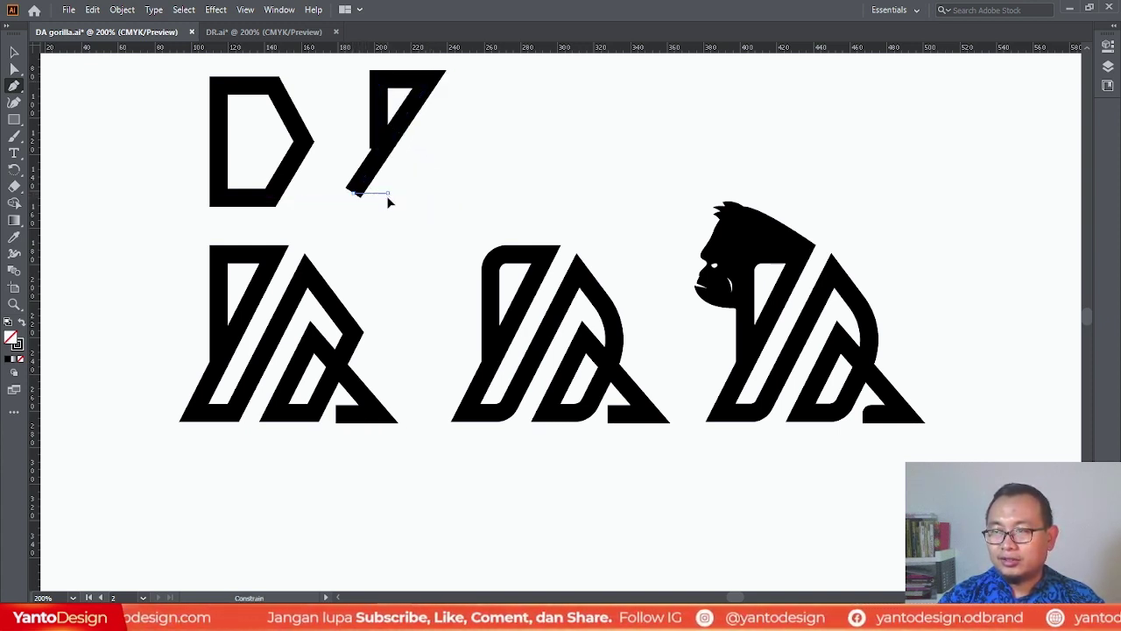
# Continue the monogram path with a horizontal base segment and a diagonal about 62 px long rising parallel to the first one.
pyautogui.click(387, 193)
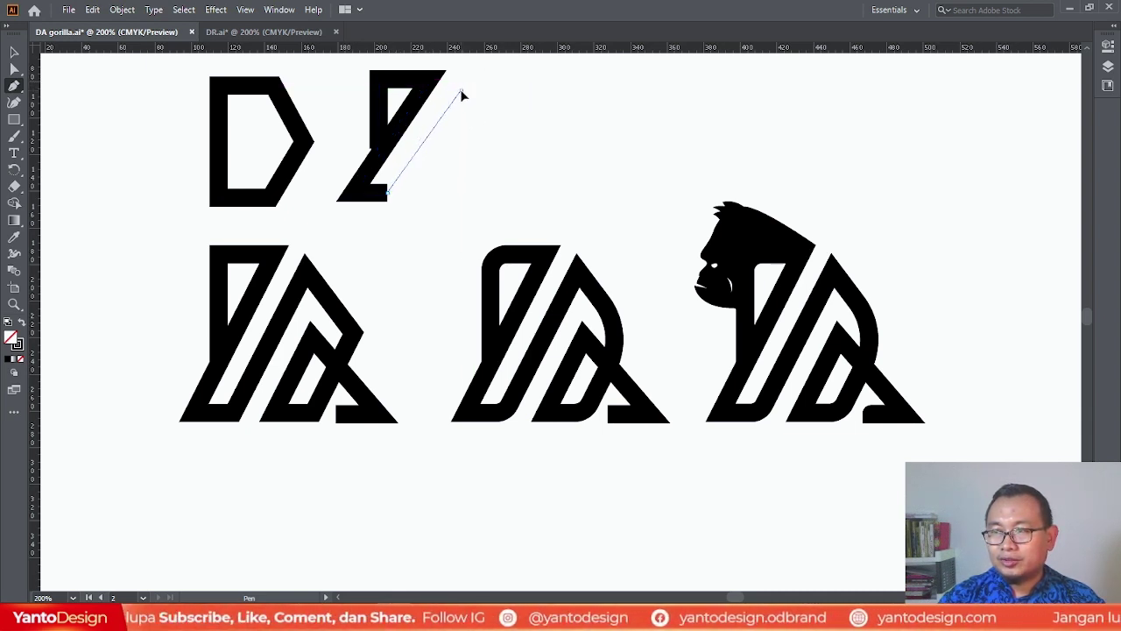
pyautogui.hotkey('ctrl', 'z')
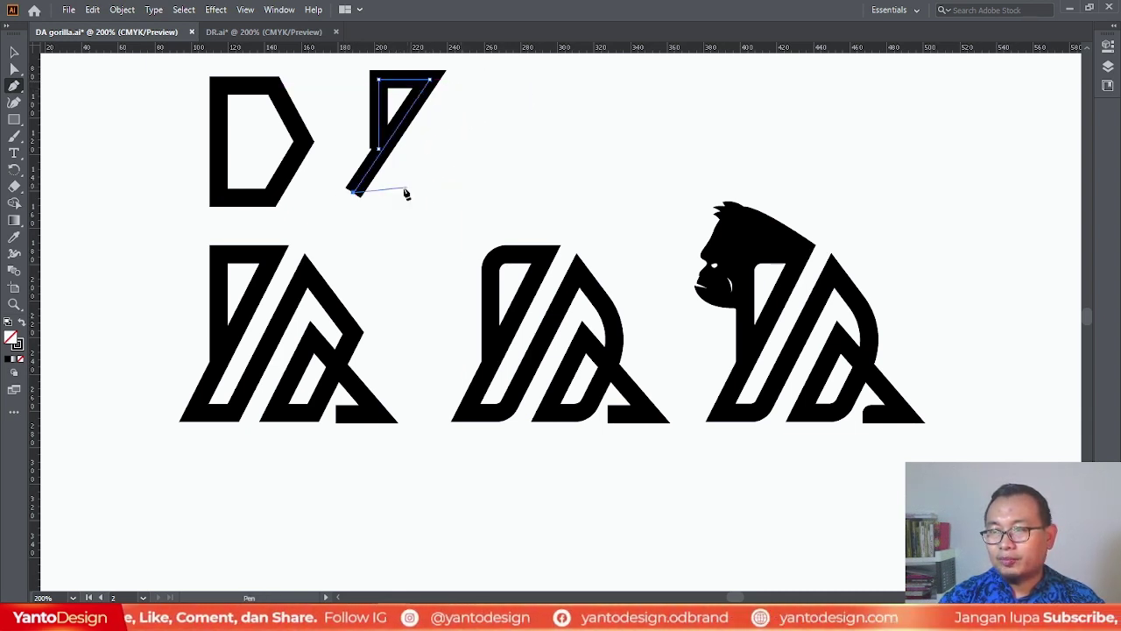
pyautogui.click(399, 192)
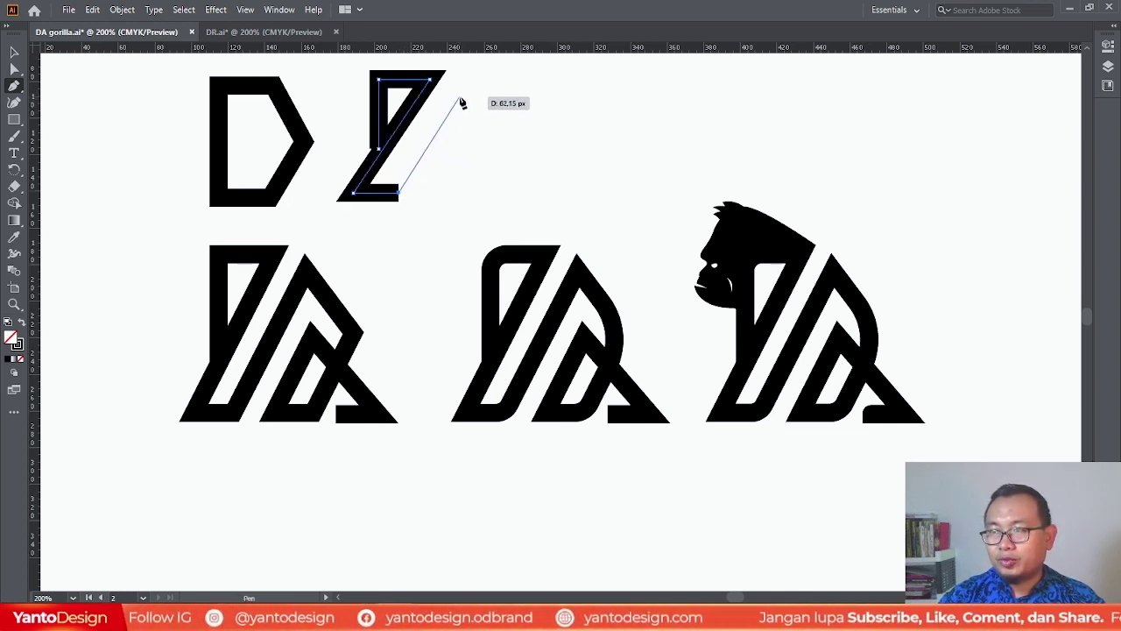
pyautogui.click(462, 100)
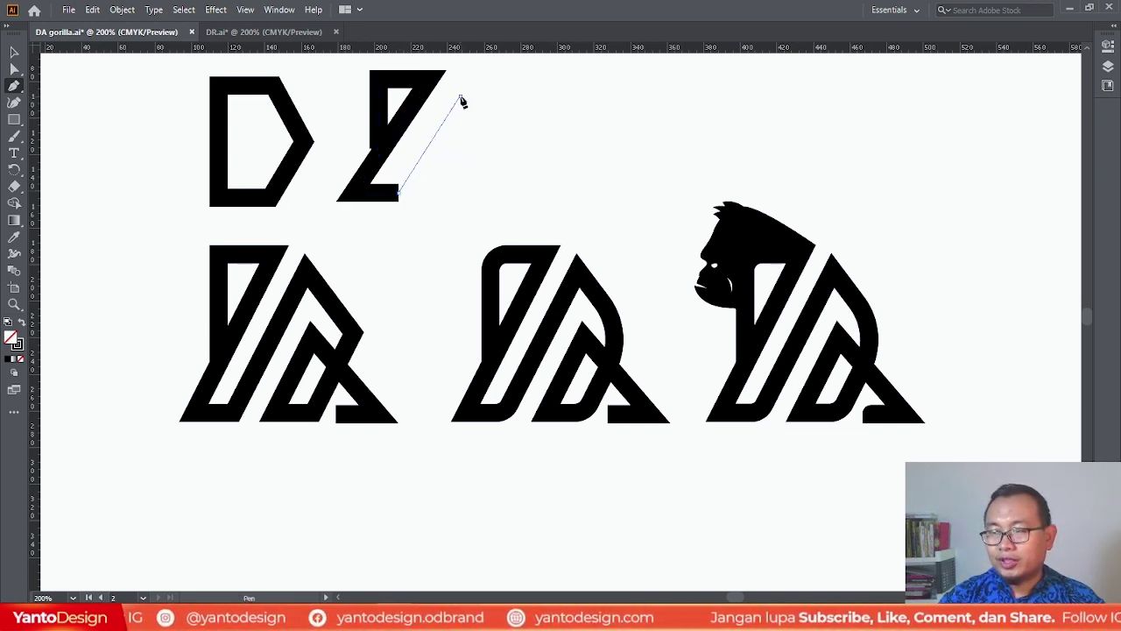
# Extend the path from the peak down to an outer right corner, back in to the baseline and left along a short base segment.
pyautogui.click(495, 140)
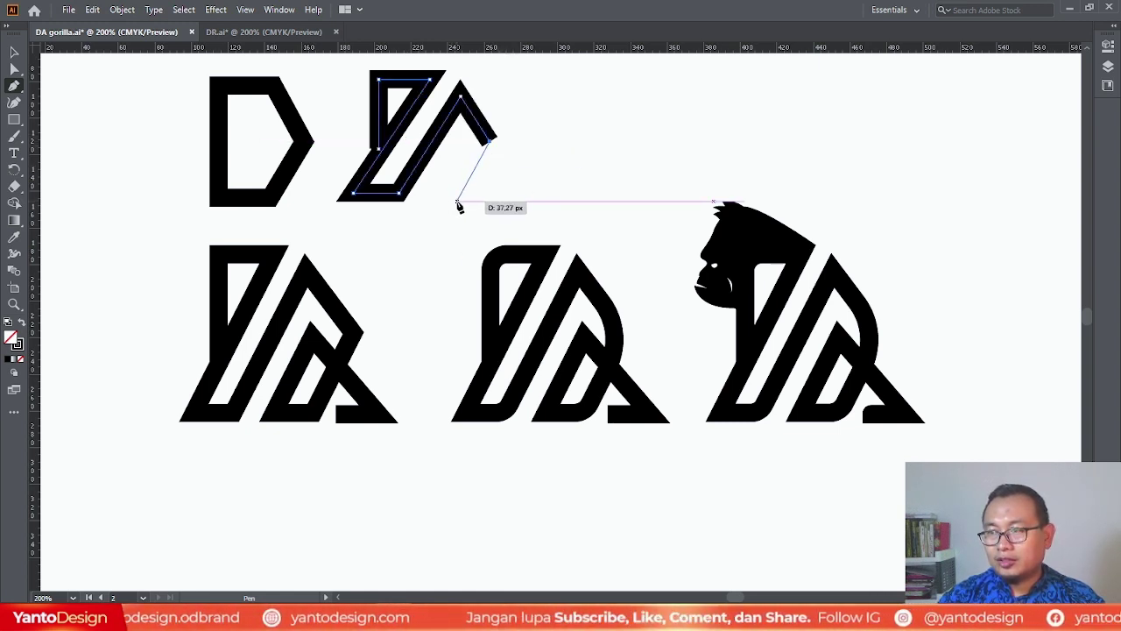
pyautogui.click(452, 204)
pyautogui.hotkey('ctrl', 'z')
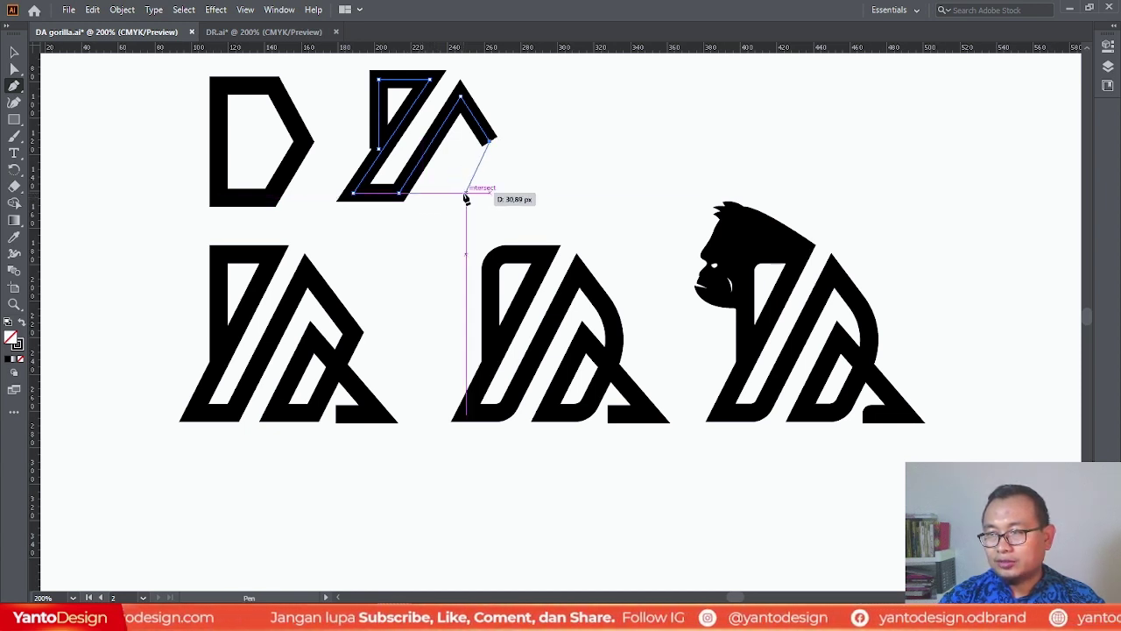
pyautogui.click(461, 193)
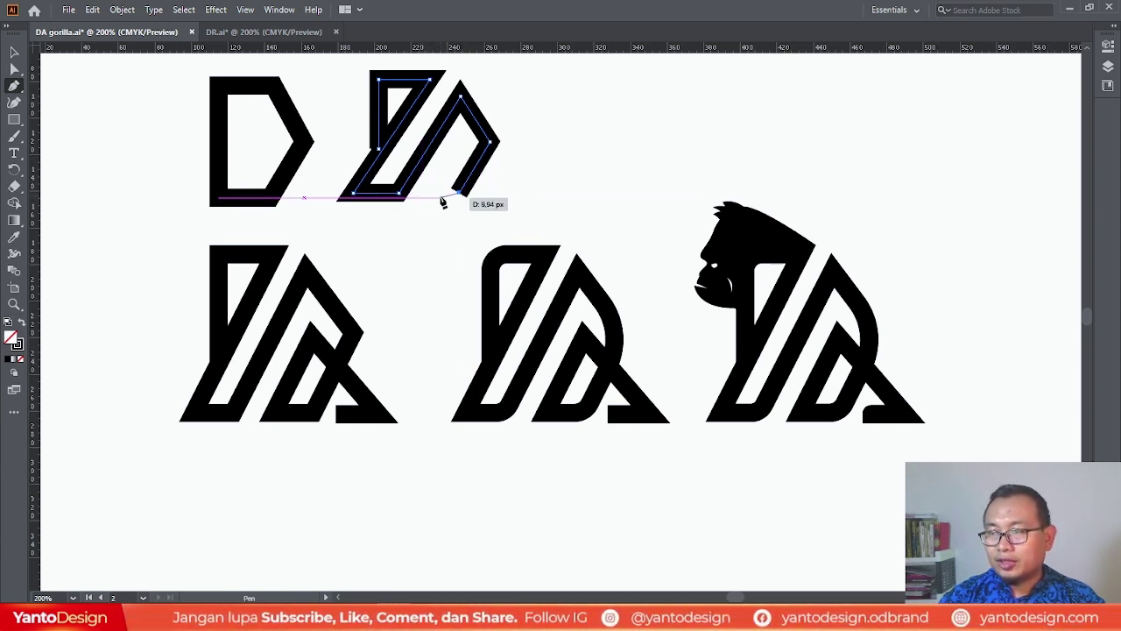
pyautogui.click(430, 193)
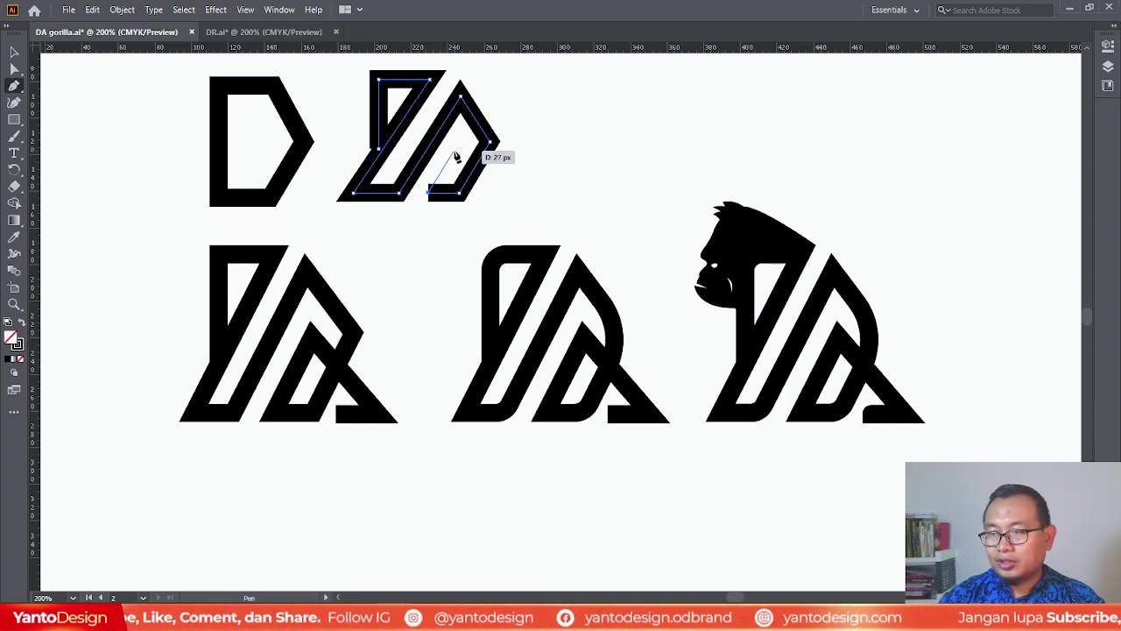
# Finish the monogram with an inner diagonal about 27 px long, a leg sloping down to the right and a short horizontal foot.
pyautogui.click(454, 151)
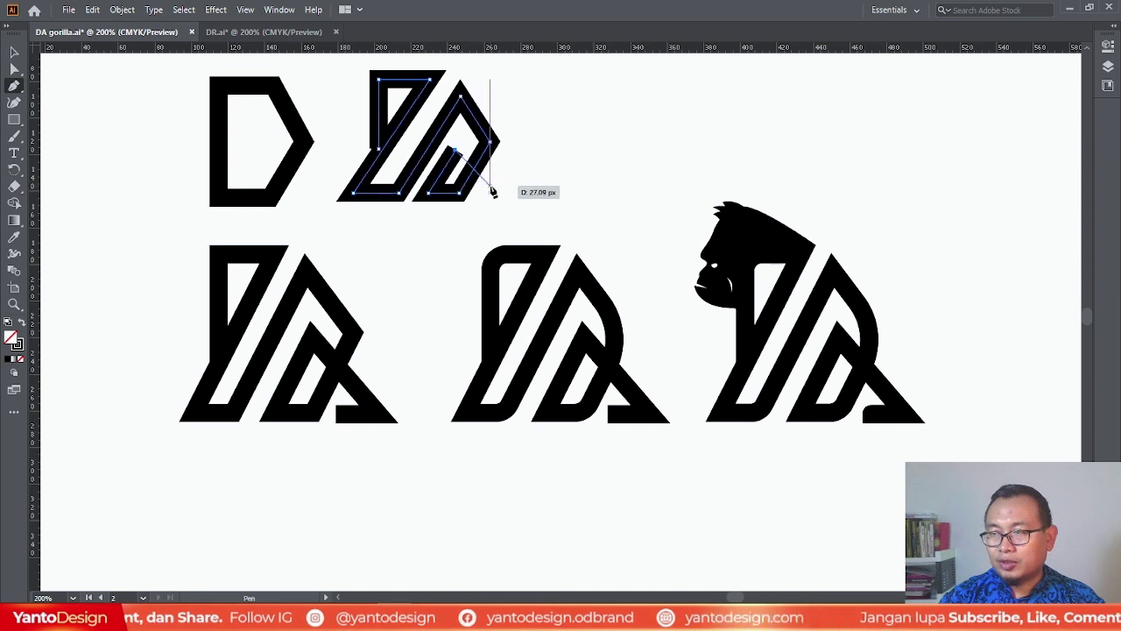
pyautogui.click(535, 201)
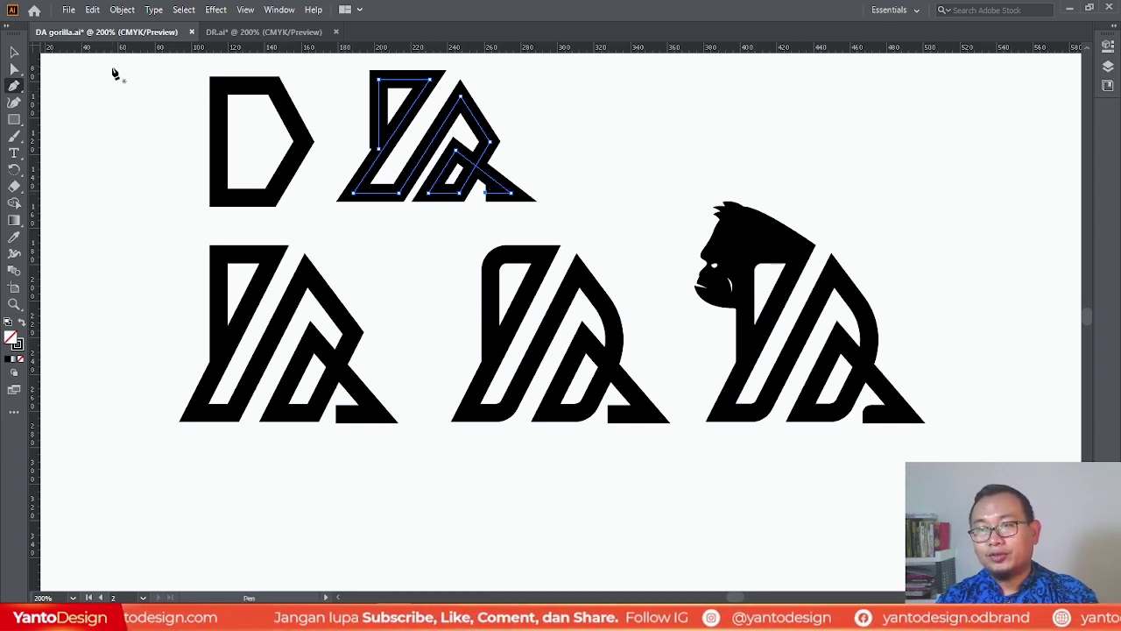
pyautogui.click(14, 52)
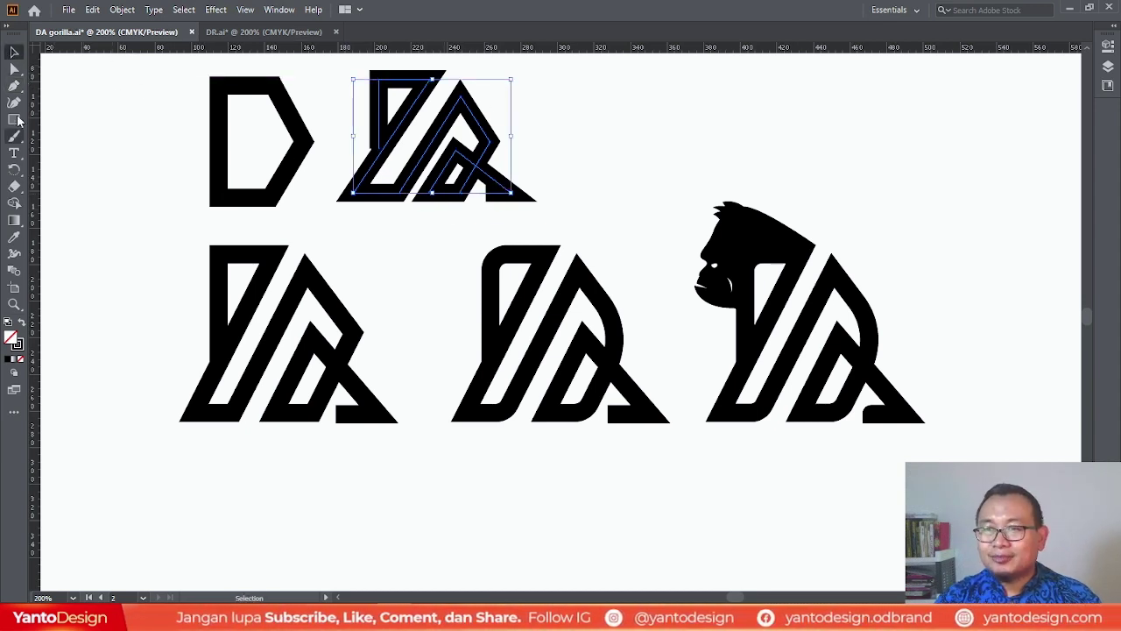
# Select the inner peak anchor of the new DA monogram beside the D and nudge it slightly right.
pyautogui.click(14, 68)
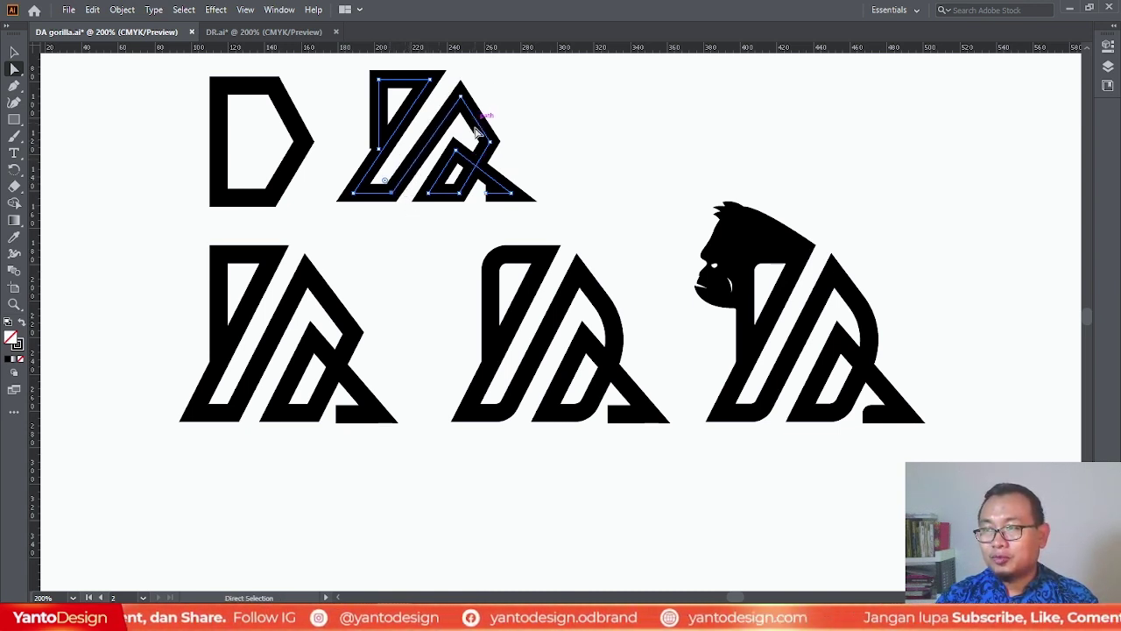
pyautogui.moveTo(464, 136); pyautogui.dragTo(453, 163)
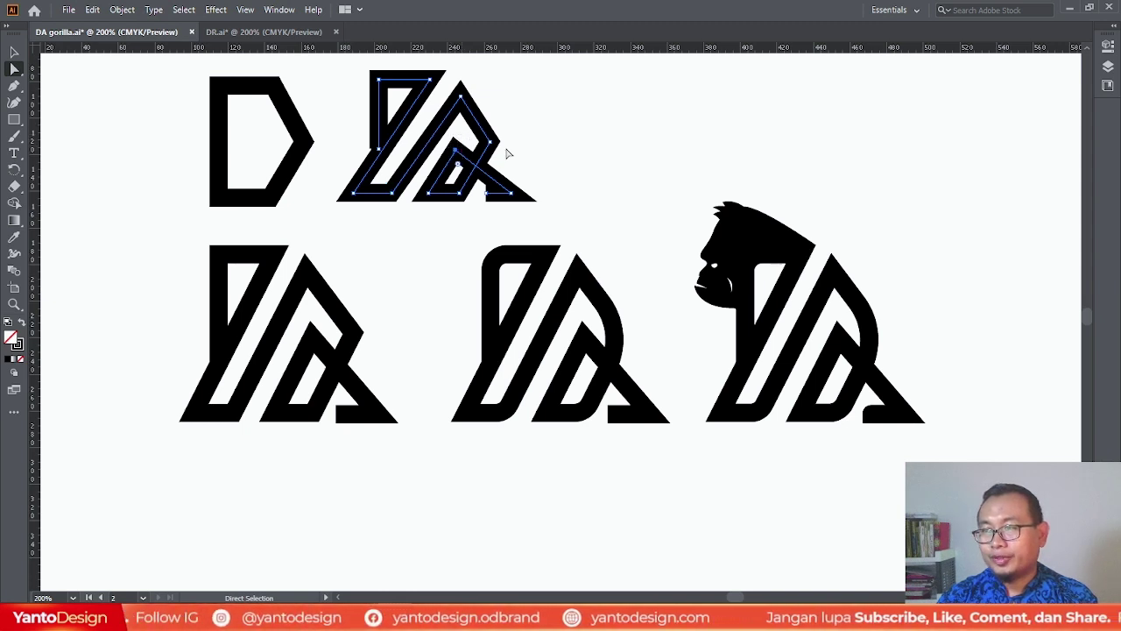
pyautogui.press('Right')
pyautogui.press('Right')
pyautogui.press('Right')
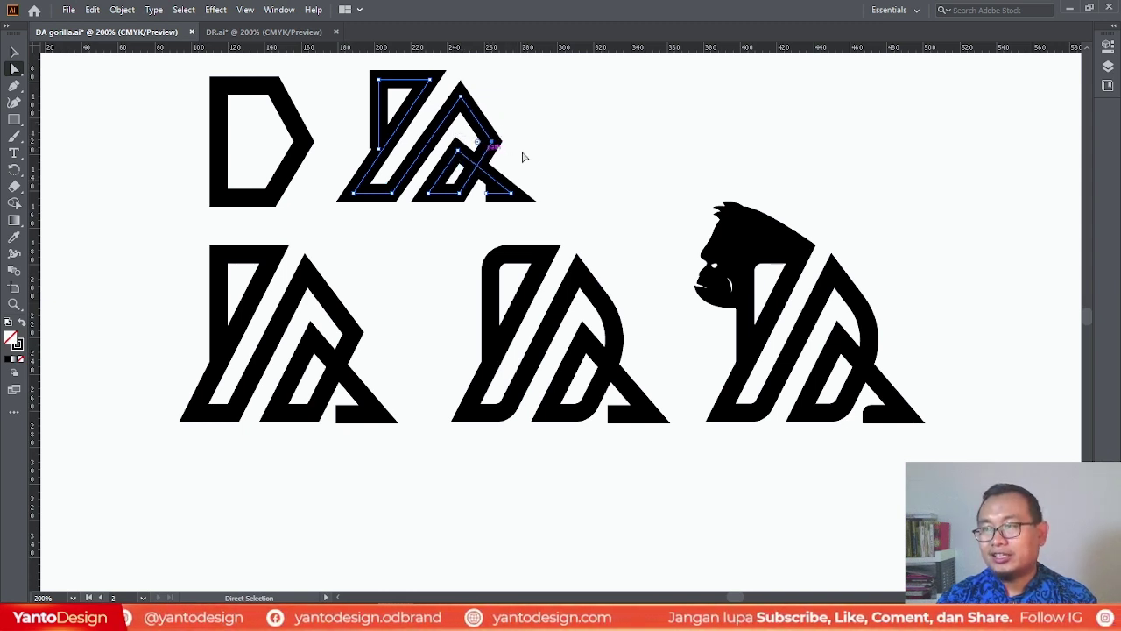
# Shift the new monogram's outer corner slightly right, raise its inner peak and pull the foot's end points slightly left.
pyautogui.click(447, 229)
pyautogui.click(459, 153)
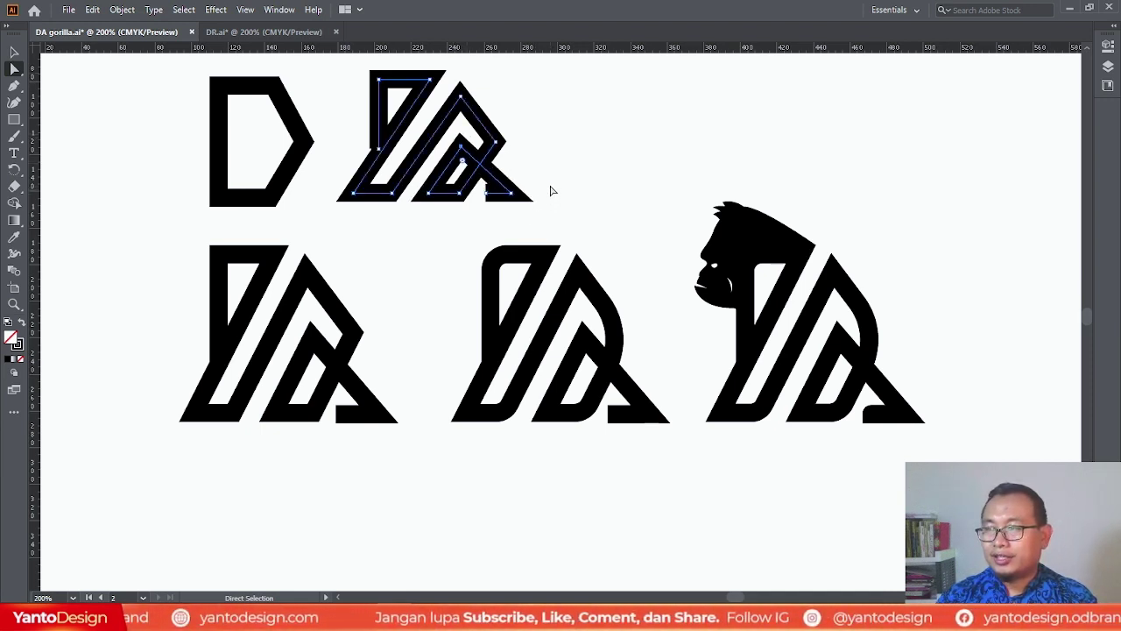
pyautogui.moveTo(552, 180); pyautogui.dragTo(500, 190)
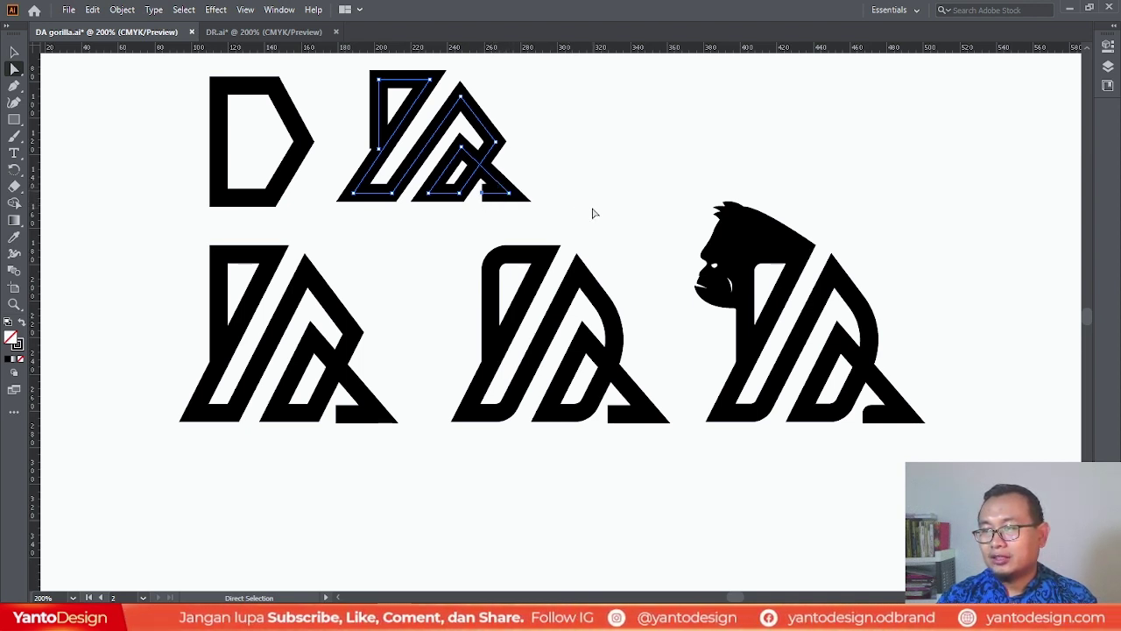
pyautogui.click(473, 143)
pyautogui.click(469, 149)
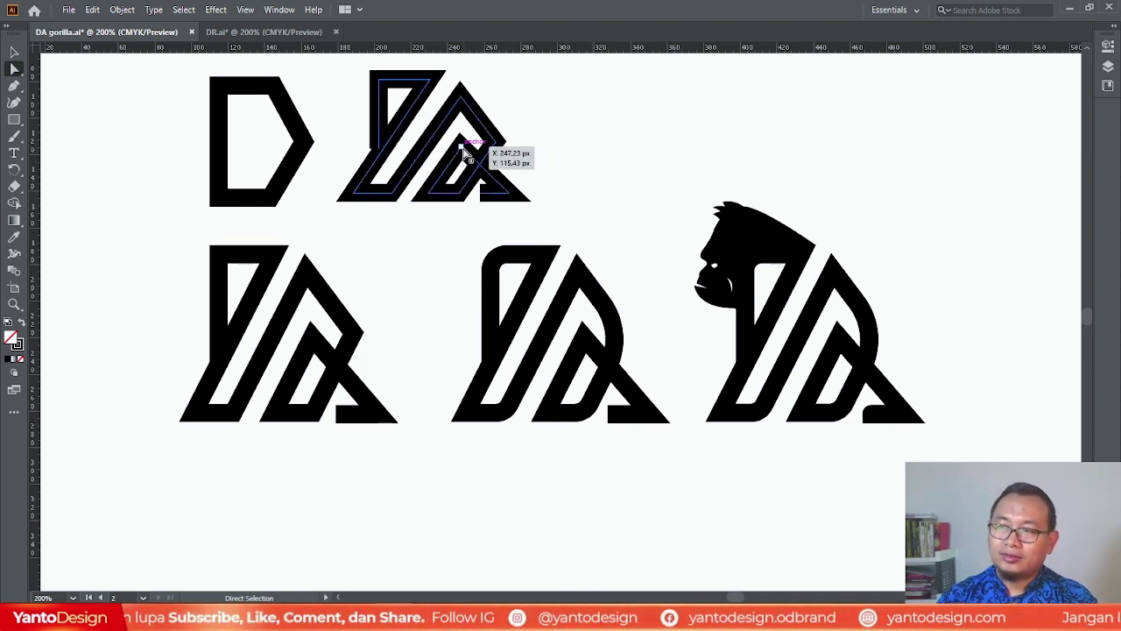
pyautogui.click(529, 180)
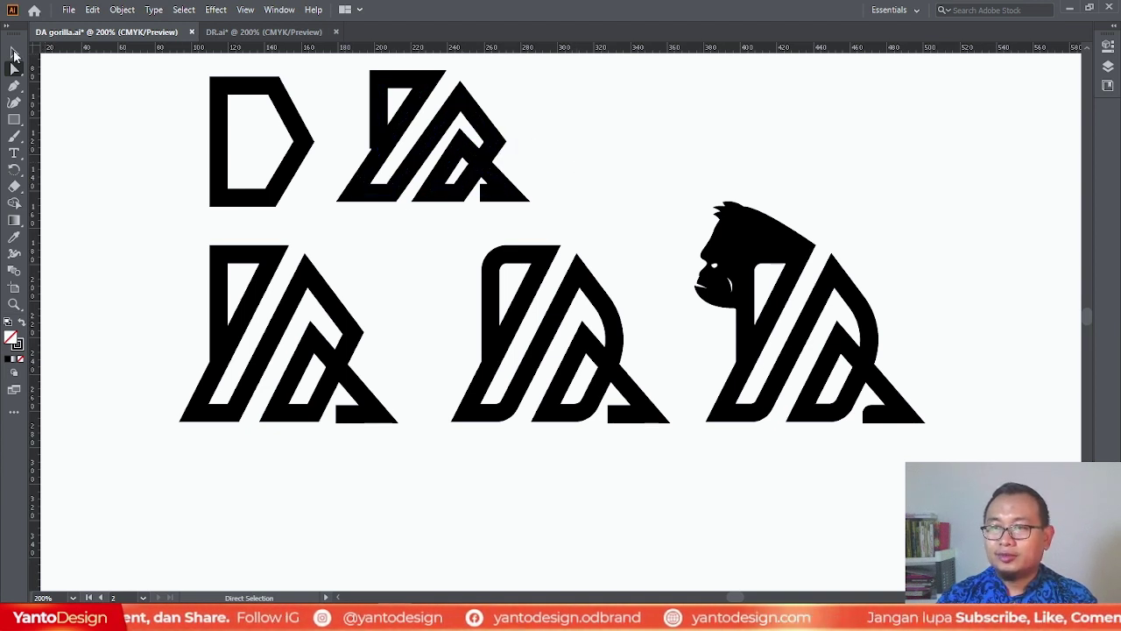
# Enlarge the new monogram proportionally from its lower-left corner until it stands slightly taller than the D.
pyautogui.click(14, 53)
pyautogui.click(397, 126)
pyautogui.scroll(1, 513, 160)
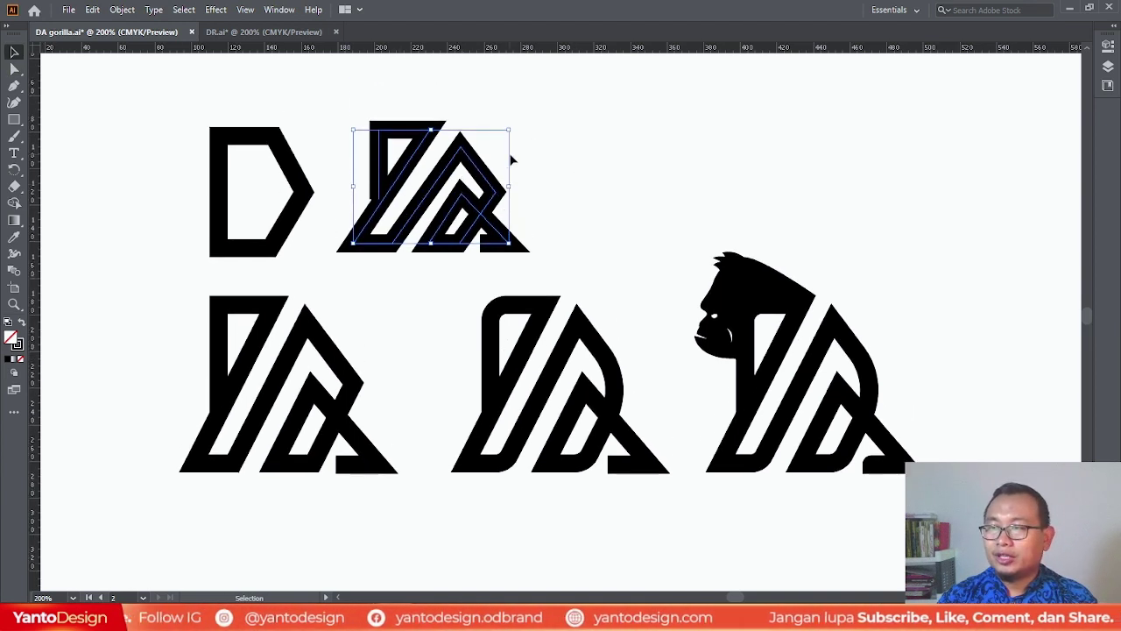
pyautogui.moveTo(511, 129); pyautogui.dragTo(534, 105)
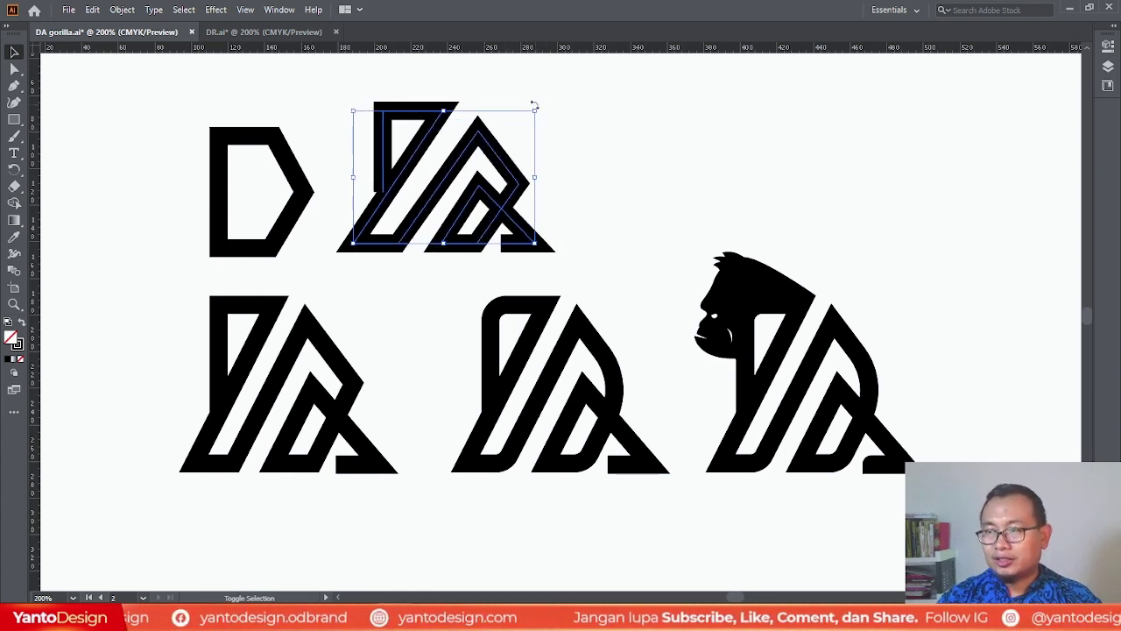
pyautogui.click(599, 130)
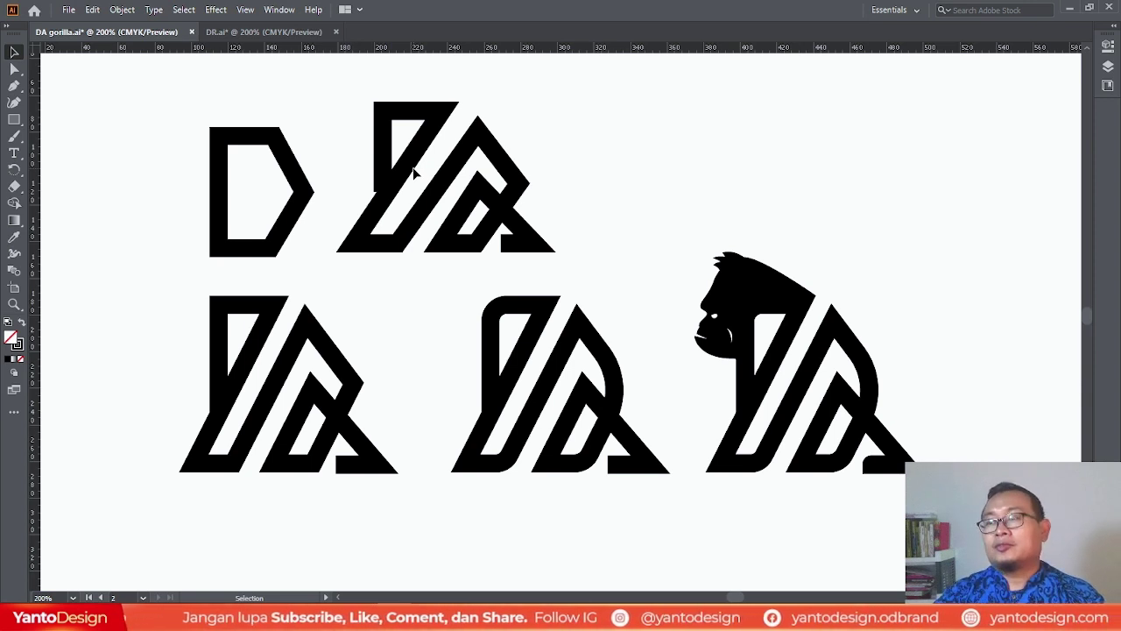
# Fine-tune the enlarged monogram's peak and base anchors to even out the diagonals, and extend the stem's lower end to meet the diagonal.
pyautogui.click(400, 243)
pyautogui.click(14, 69)
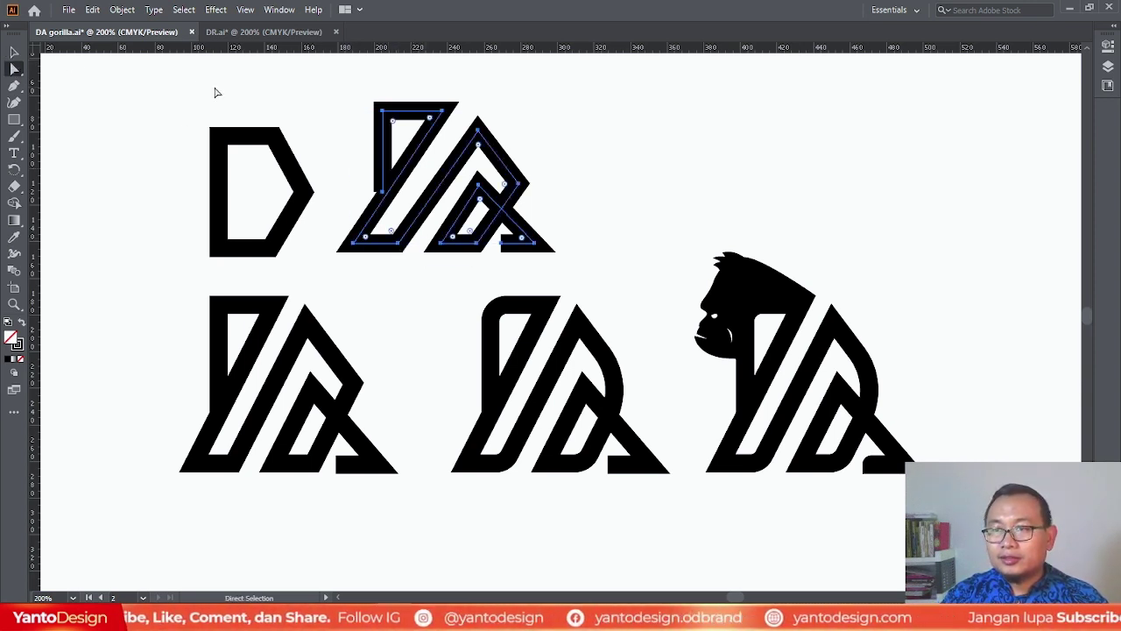
pyautogui.moveTo(477, 139); pyautogui.dragTo(477, 133)
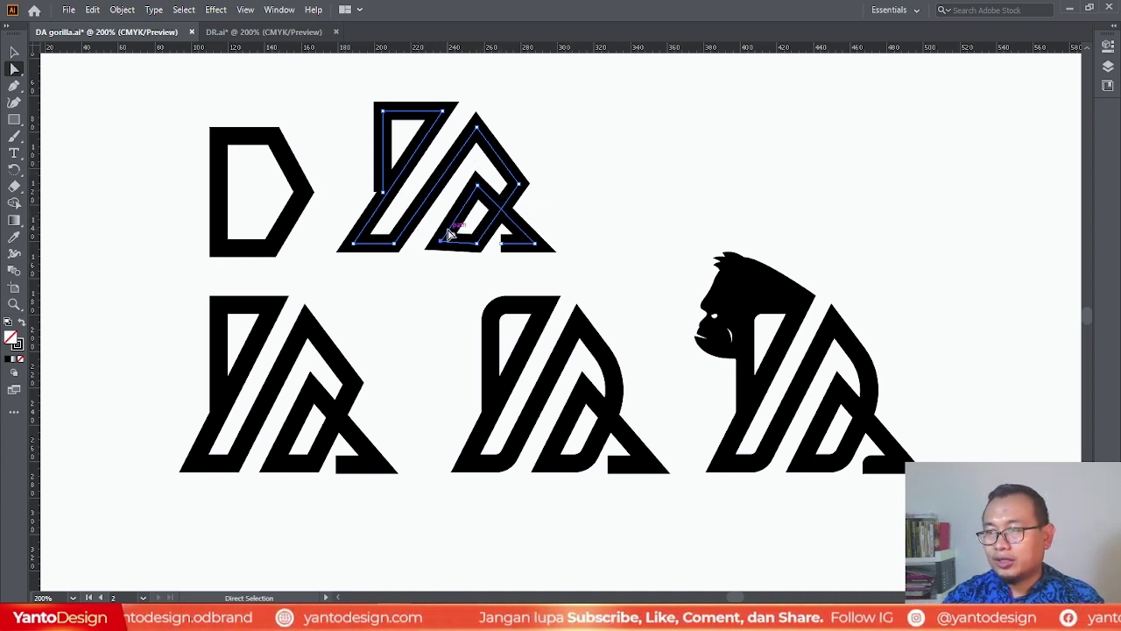
pyautogui.click(478, 186)
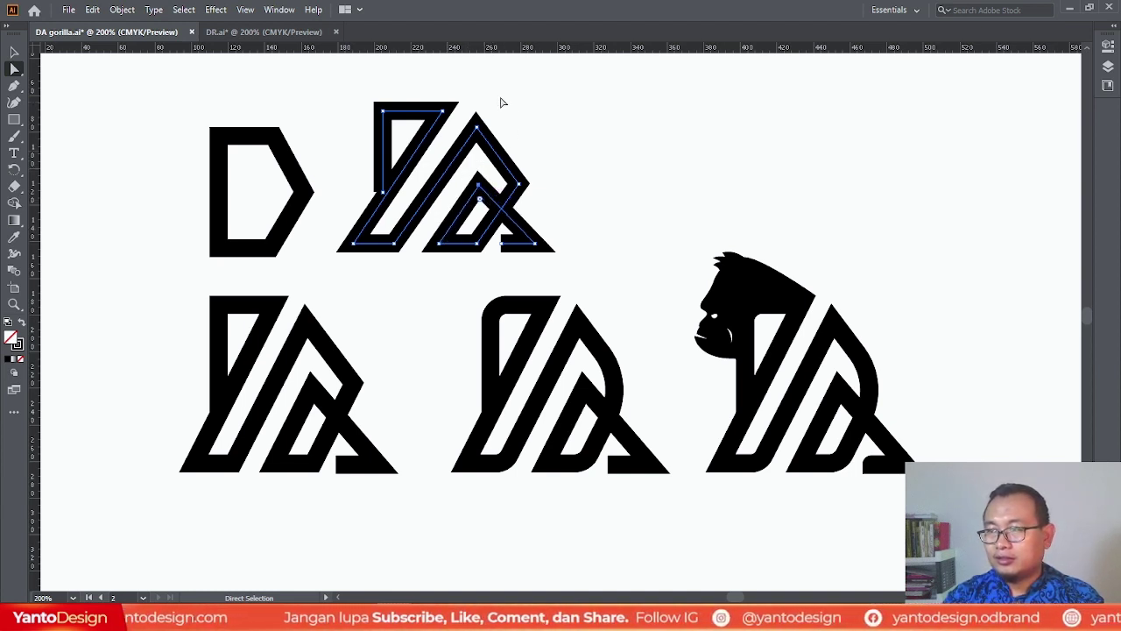
pyautogui.click(477, 116)
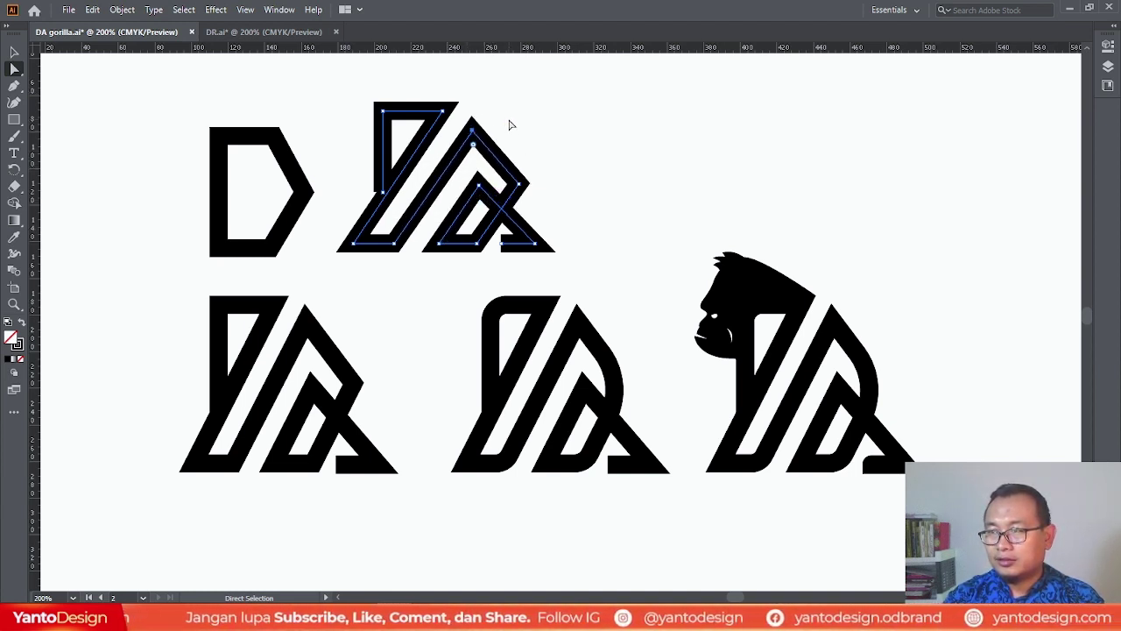
pyautogui.click(570, 230)
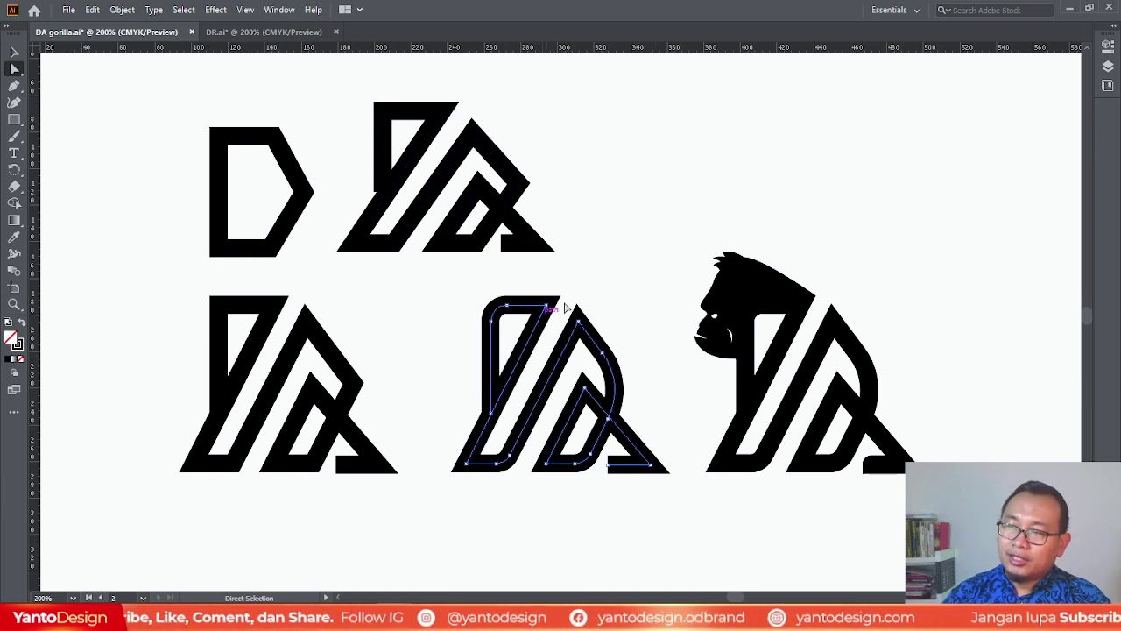
pyautogui.click(389, 182)
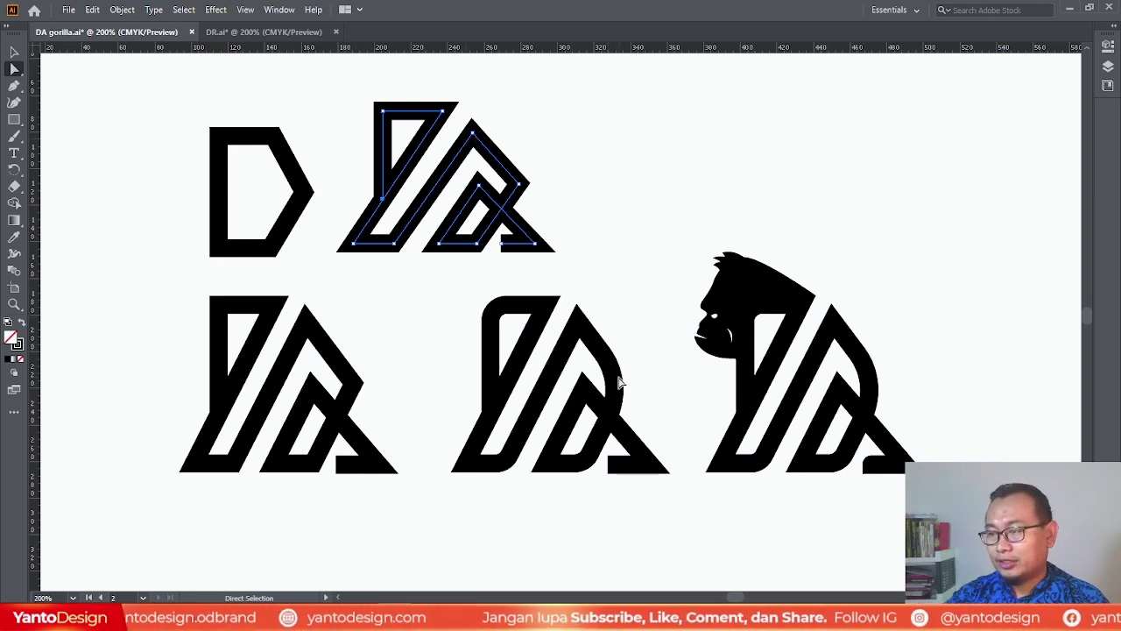
# Inspect the rounded corners and the foot's anchor points on the middle monogram.
pyautogui.click(506, 305)
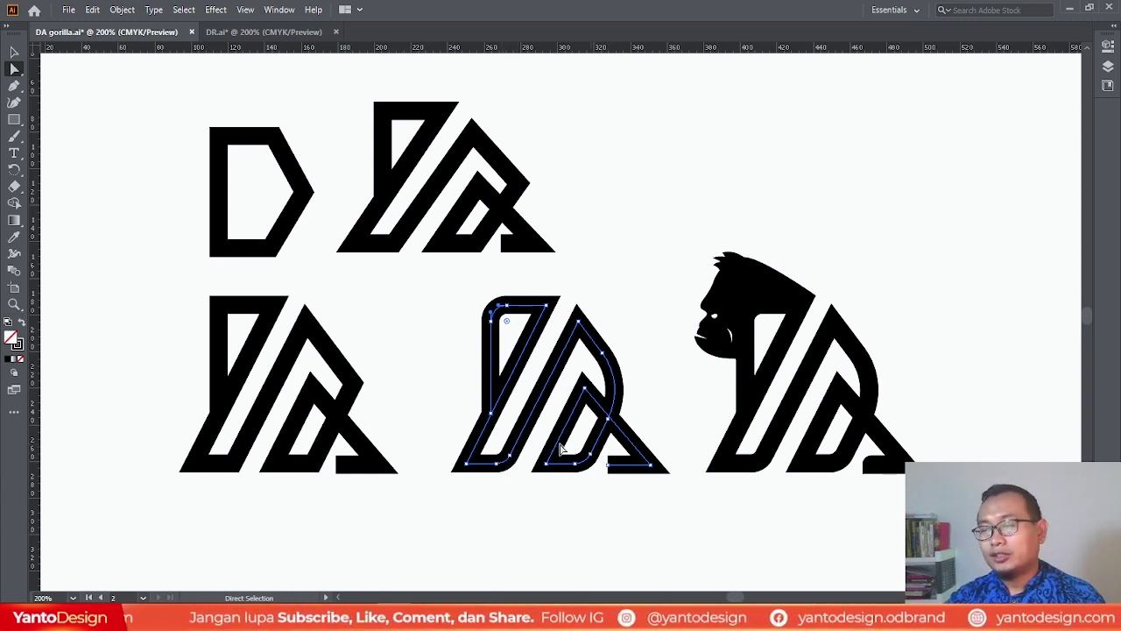
pyautogui.click(649, 239)
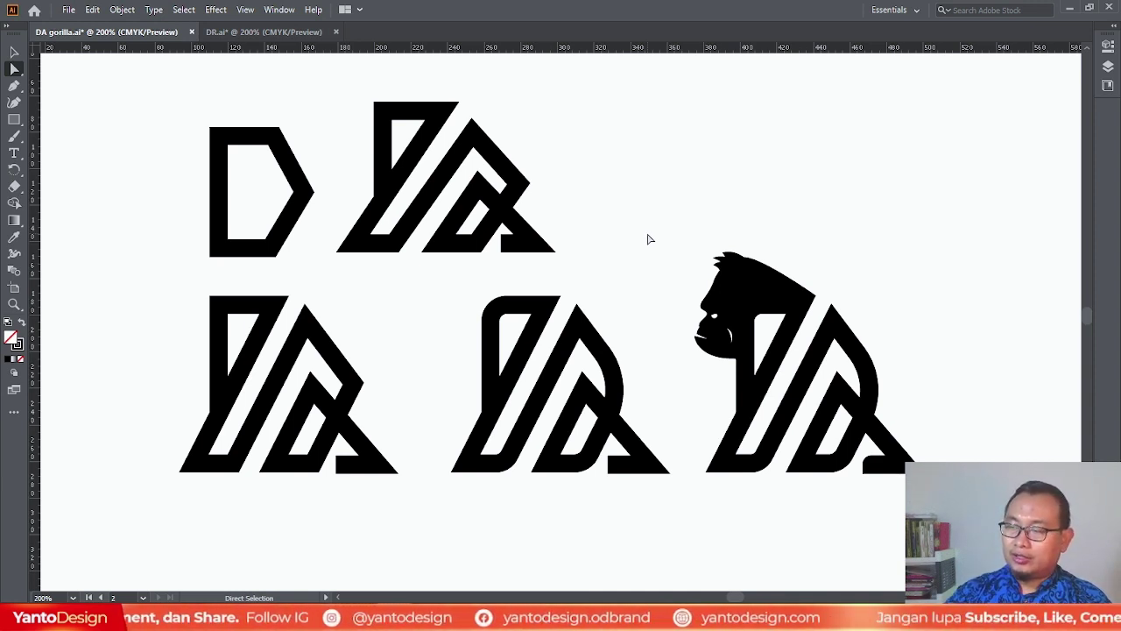
pyautogui.click(619, 464)
pyautogui.click(653, 480)
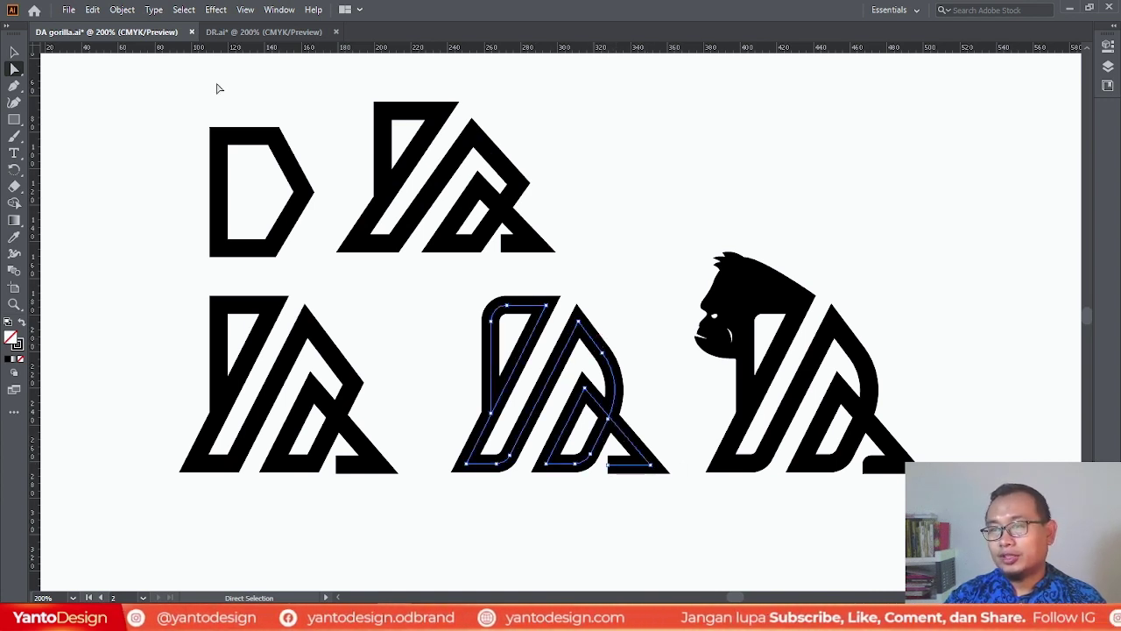
# Expand the rounded middle monogram into an outlined shape with only Stroke enabled and Fill turned off.
pyautogui.click(16, 51)
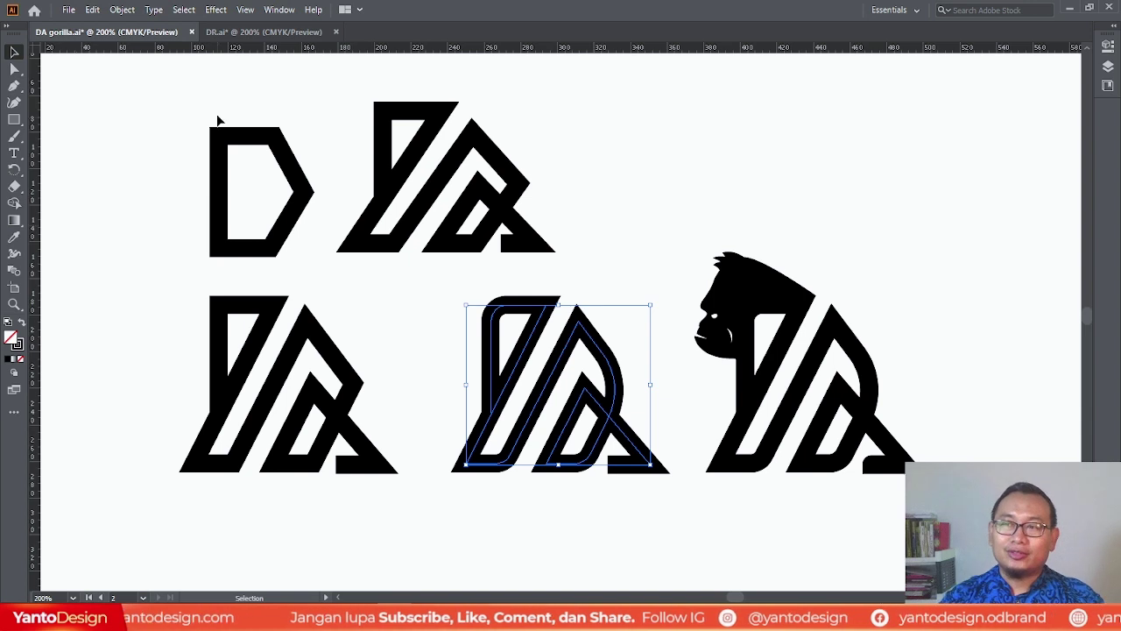
pyautogui.click(654, 283)
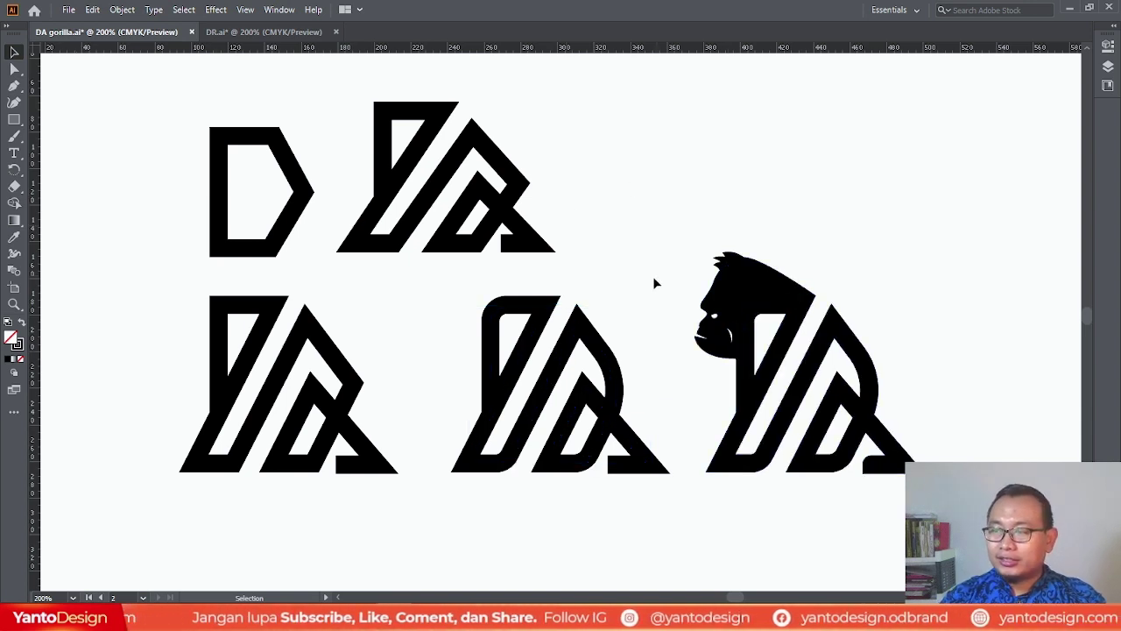
pyautogui.click(525, 361)
pyautogui.click(122, 9)
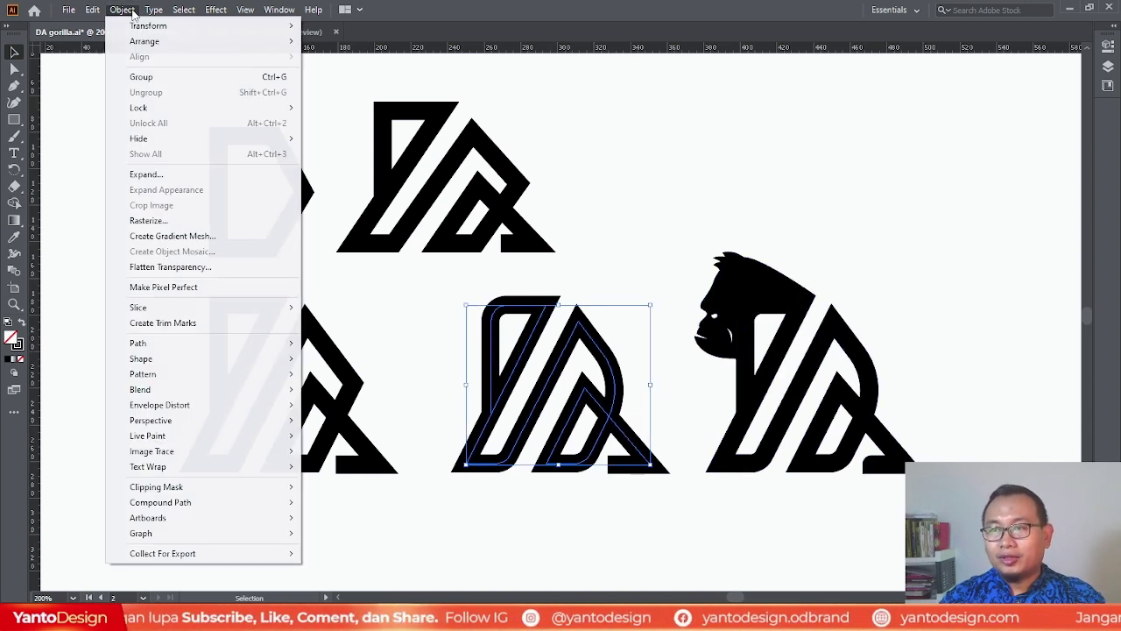
pyautogui.click(169, 174)
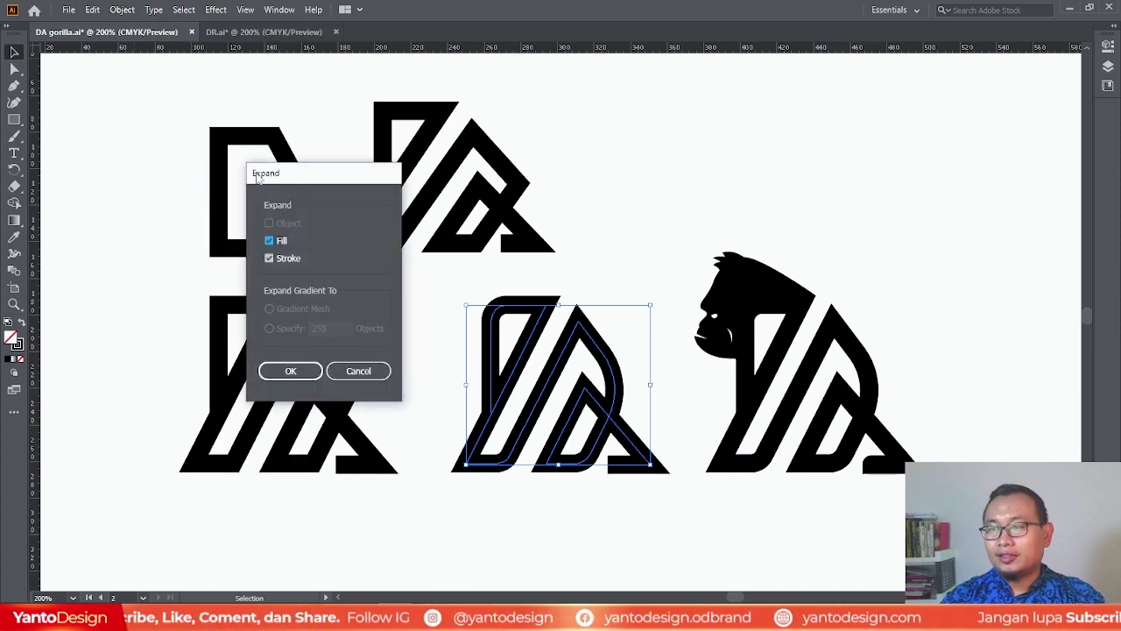
pyautogui.click(271, 242)
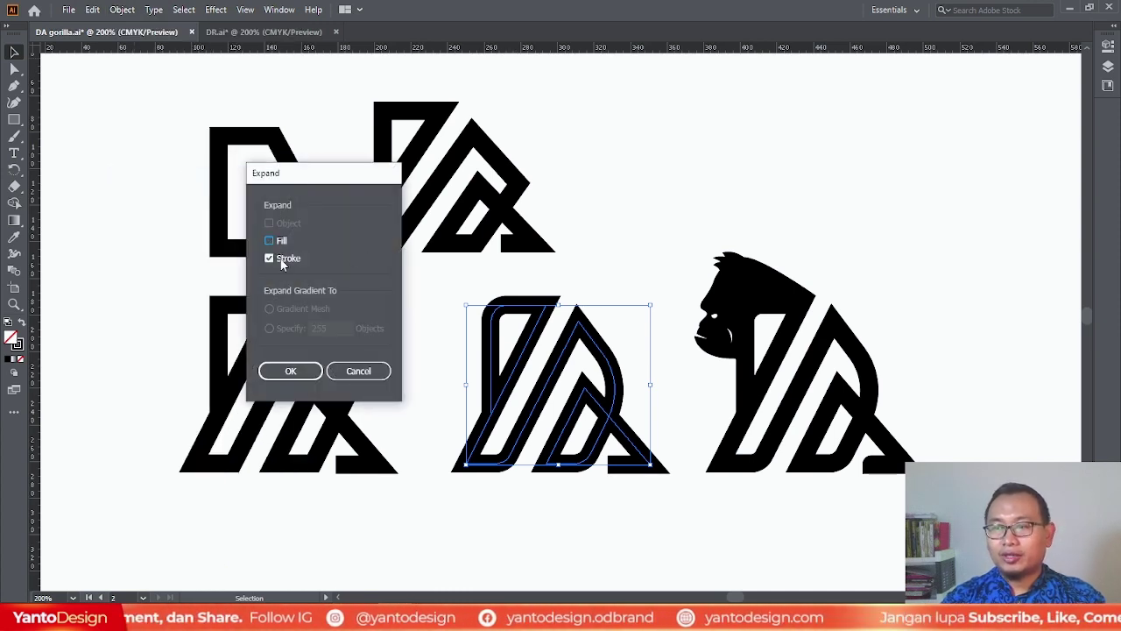
pyautogui.click(298, 374)
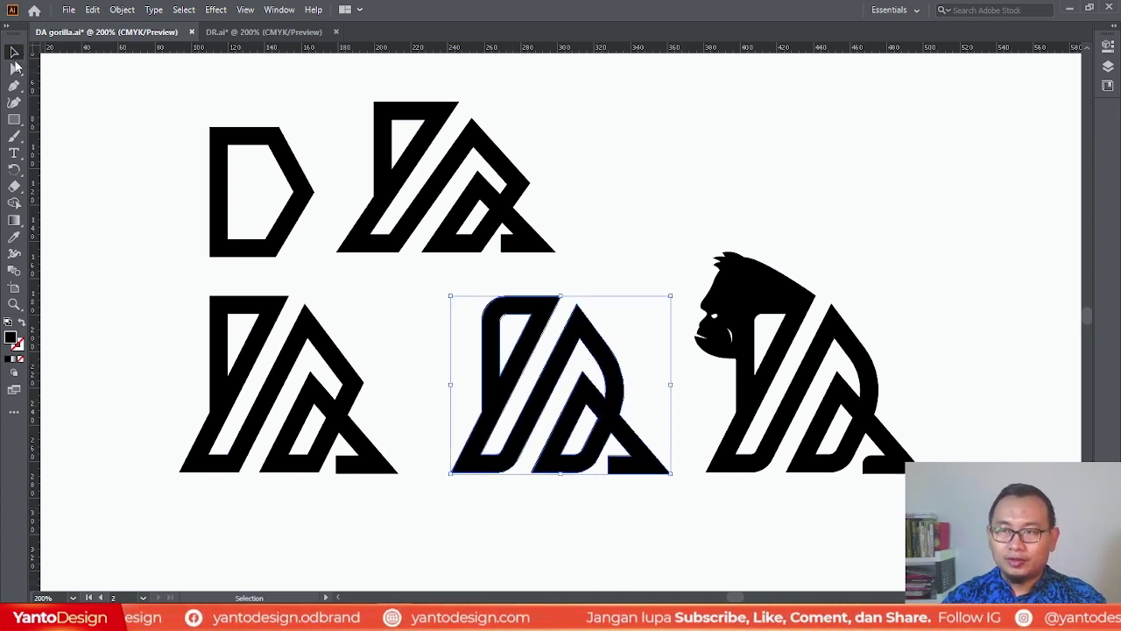
# Round the upper-left corner of the foot on the expanded middle monogram and deselect it.
pyautogui.click(14, 68)
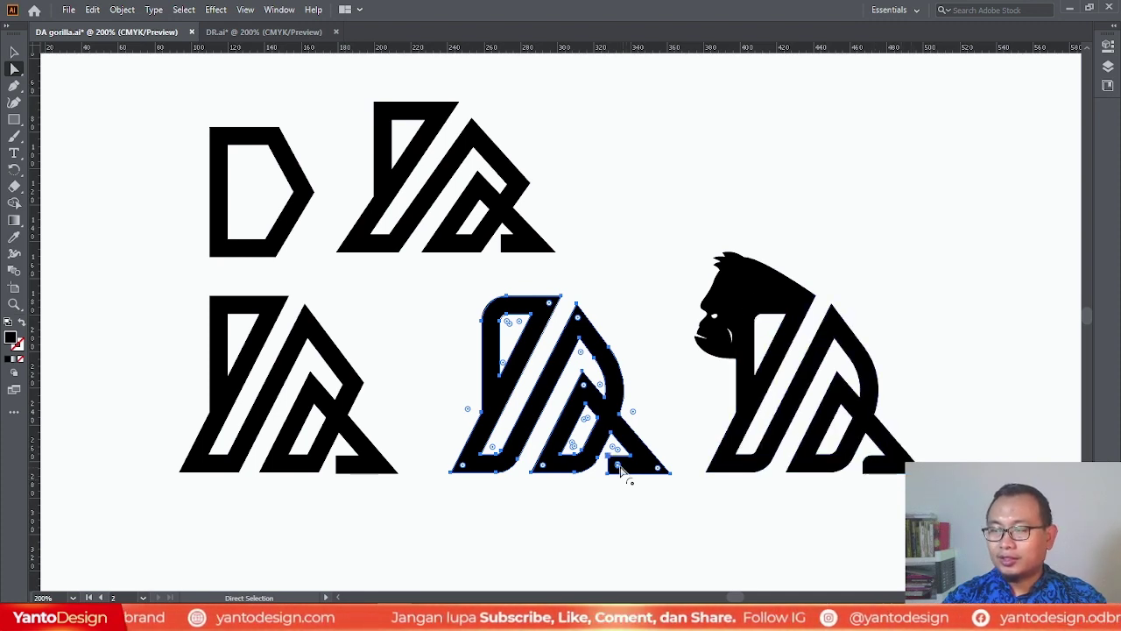
pyautogui.scroll(4, 624, 470)
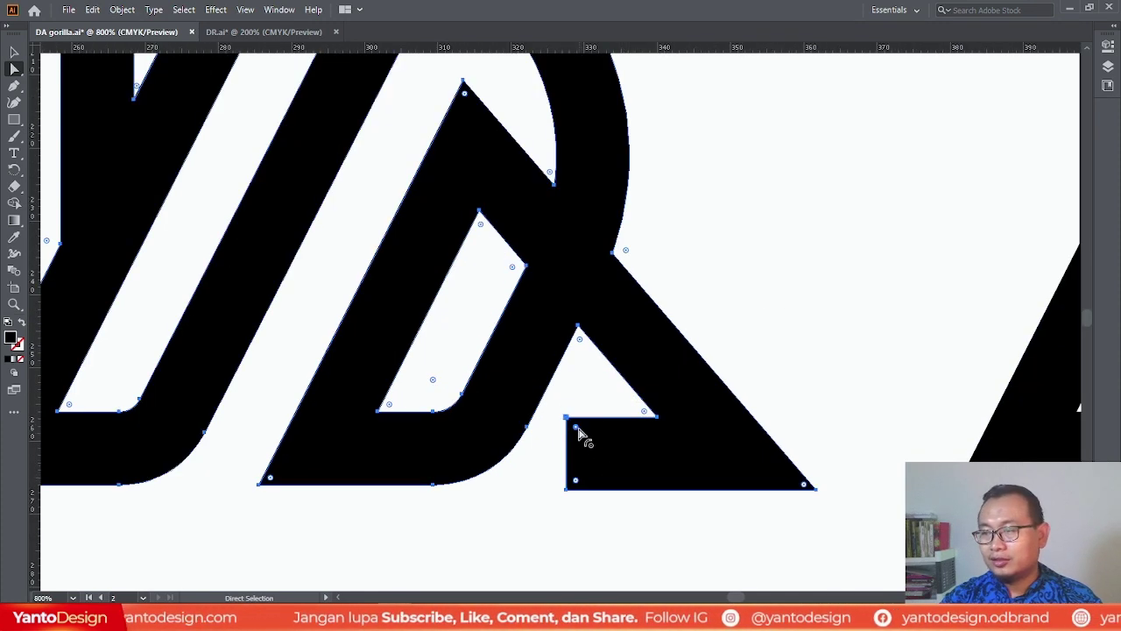
pyautogui.moveTo(577, 431); pyautogui.dragTo(630, 473)
pyautogui.click(888, 271)
pyautogui.scroll(-3, 700, 325)
pyautogui.moveTo(616, 411); pyautogui.dragTo(614, 416)
pyautogui.click(616, 427)
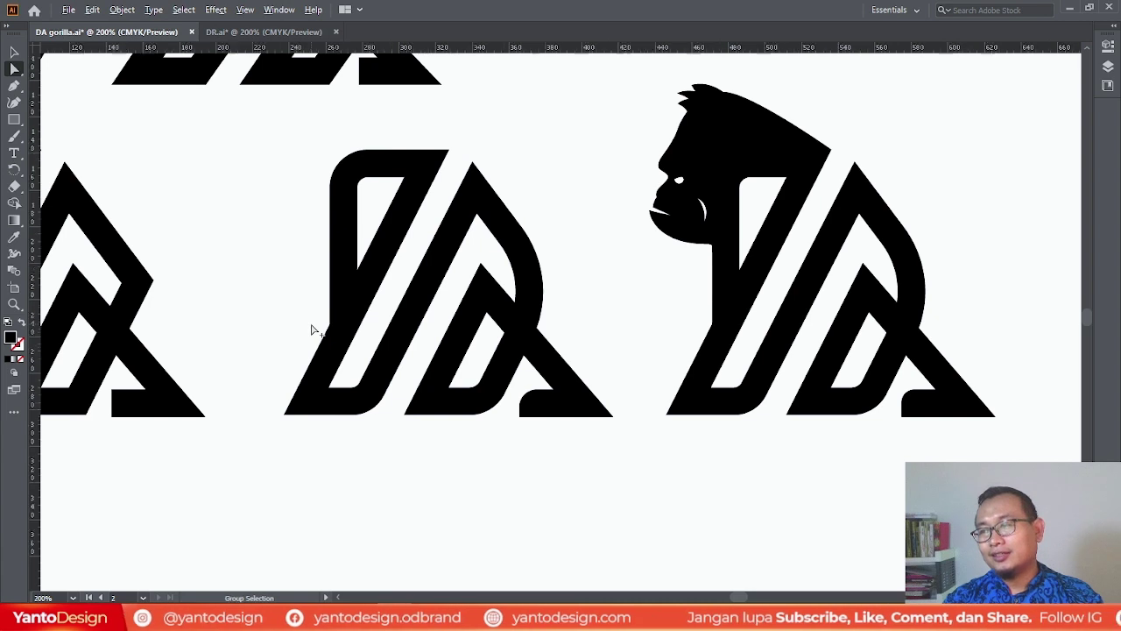
# Examine the gorilla head shape, its hair tufts and how it joins the monogram, and compare the logos on both artboards.
pyautogui.scroll(-1, 311, 329)
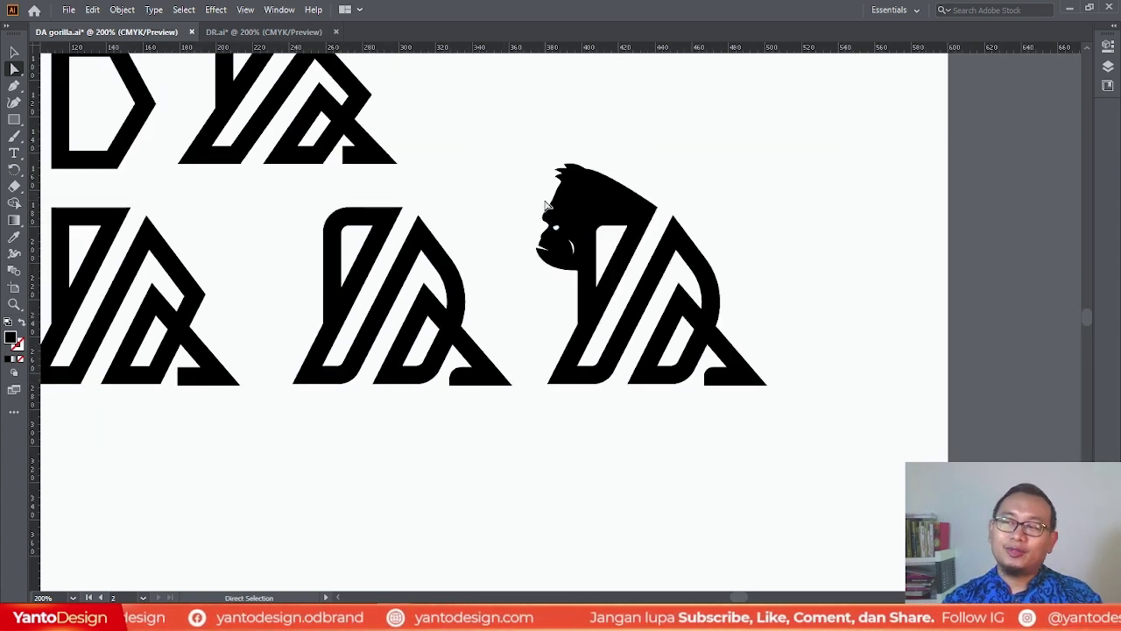
pyautogui.click(601, 194)
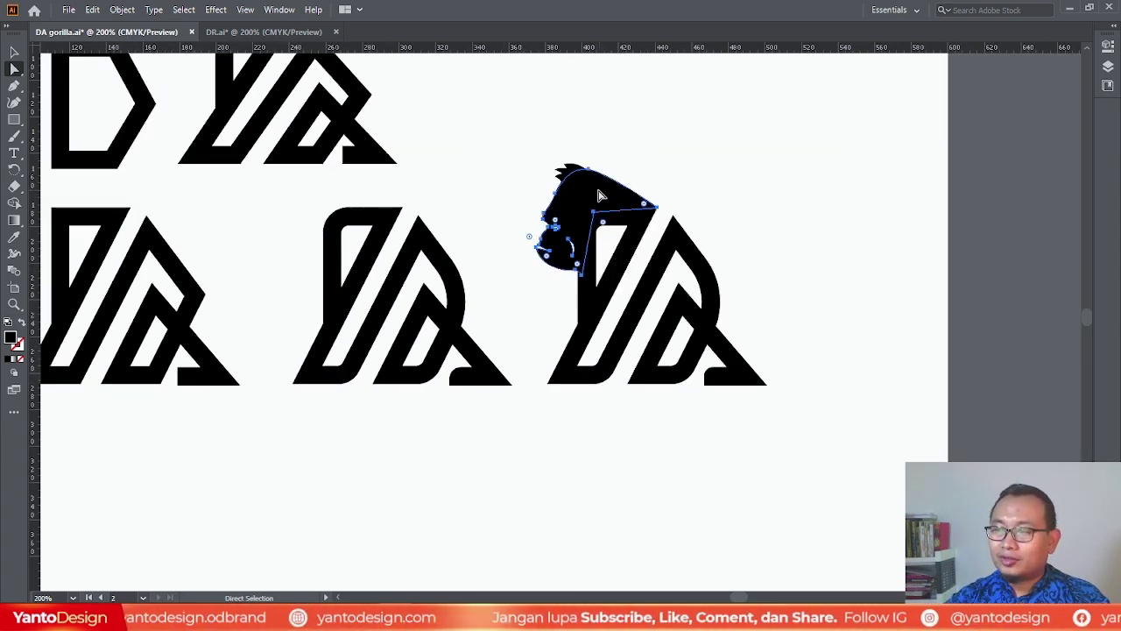
pyautogui.scroll(2, 595, 197)
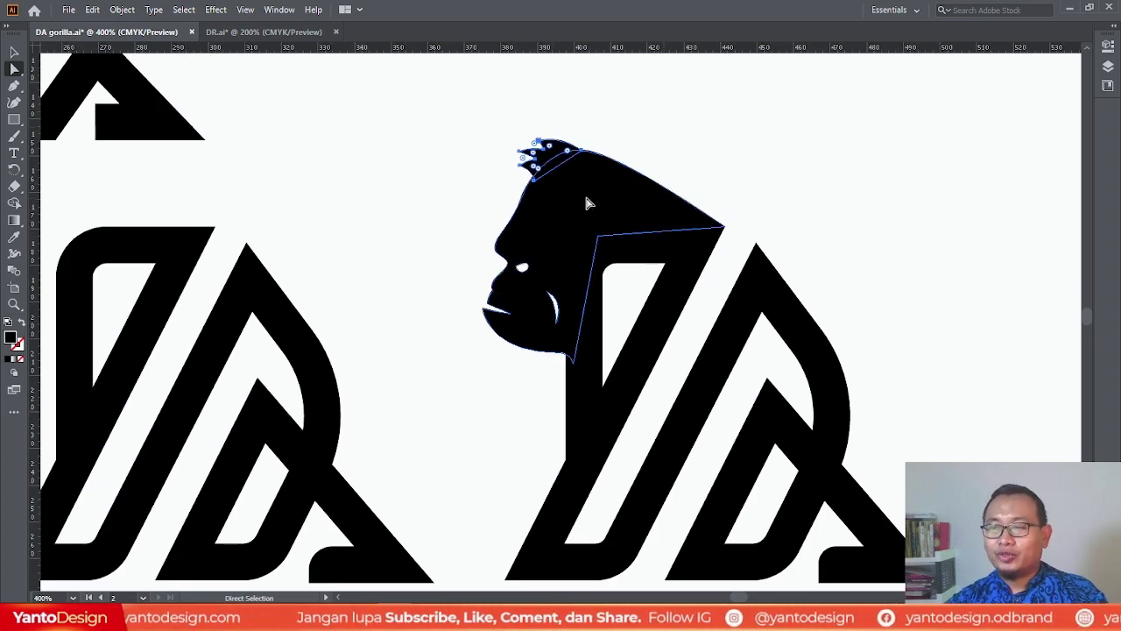
pyautogui.click(654, 140)
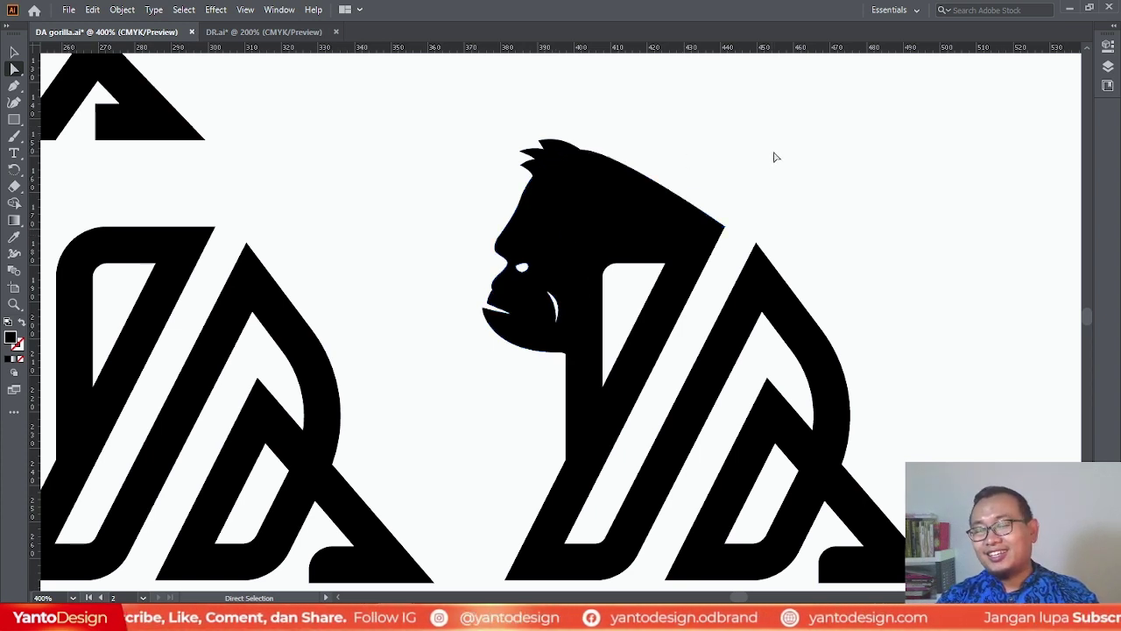
pyautogui.scroll(-1, 776, 156)
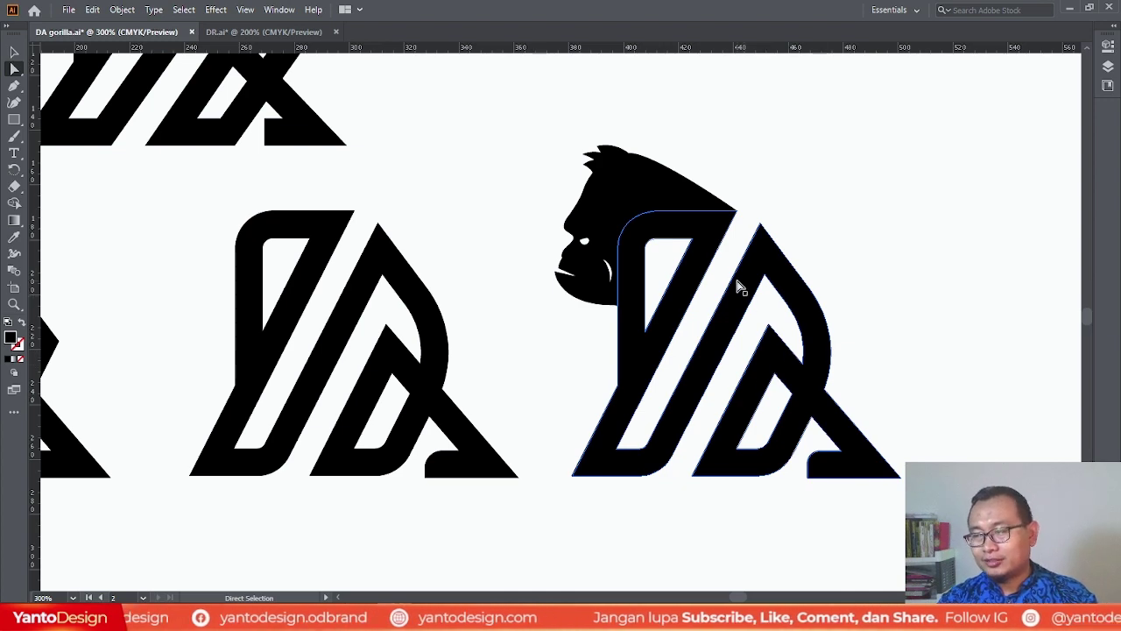
pyautogui.press('alt')
pyautogui.scroll(-3, 819, 250)
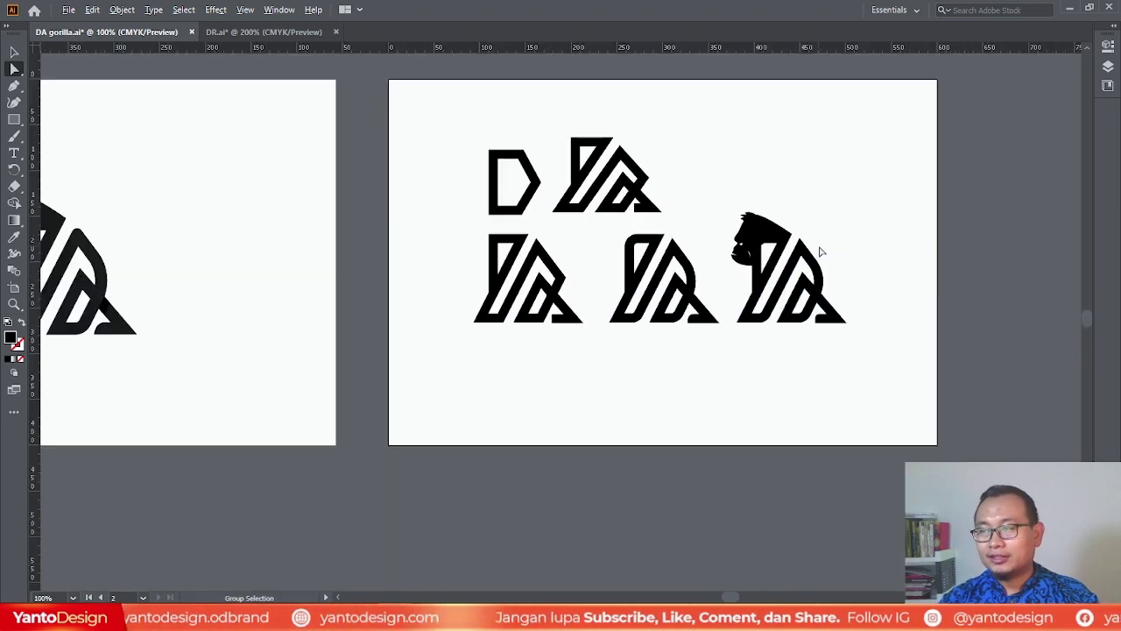
pyautogui.scroll(-2, 916, 298)
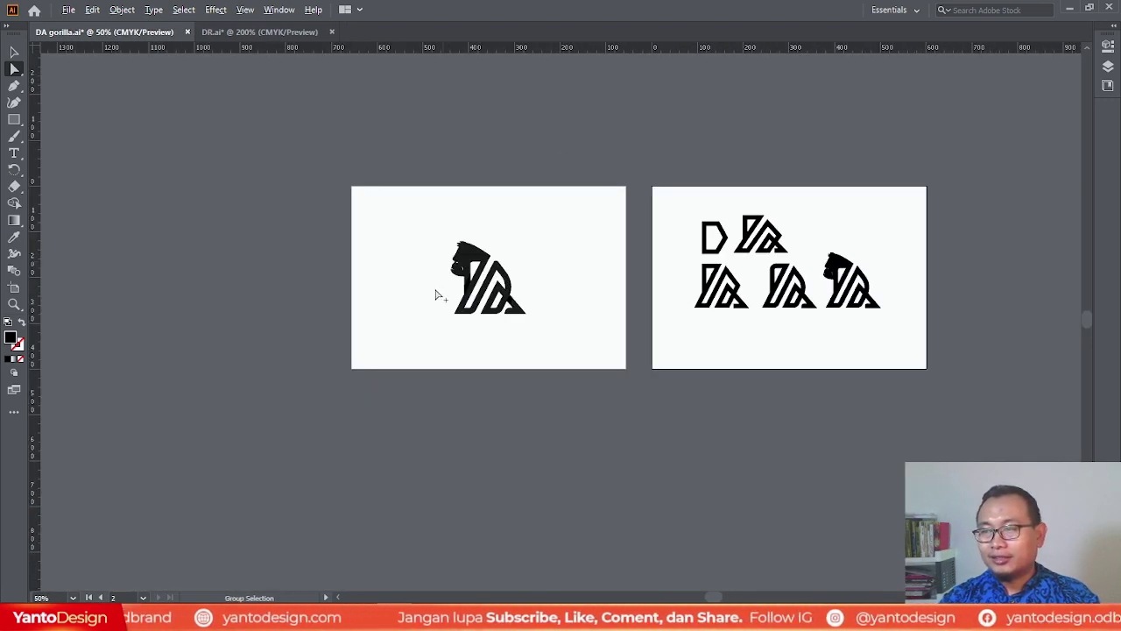
# Examine the finished gorilla logo and its unrounded details up close on both artboards.
pyautogui.scroll(4, 436, 295)
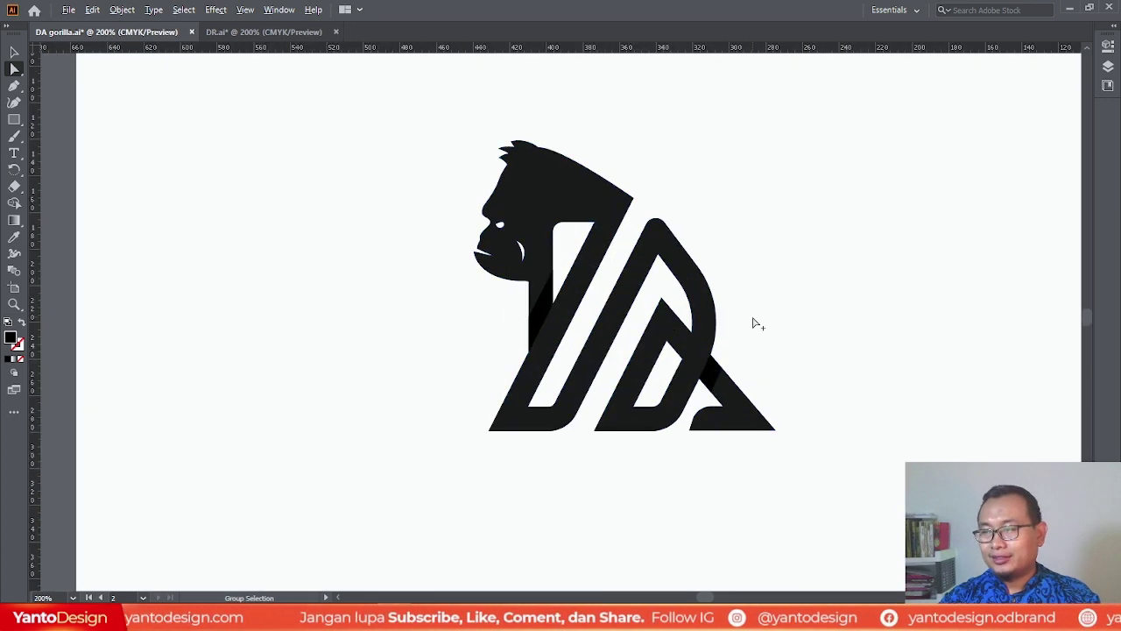
pyautogui.scroll(1, 755, 322)
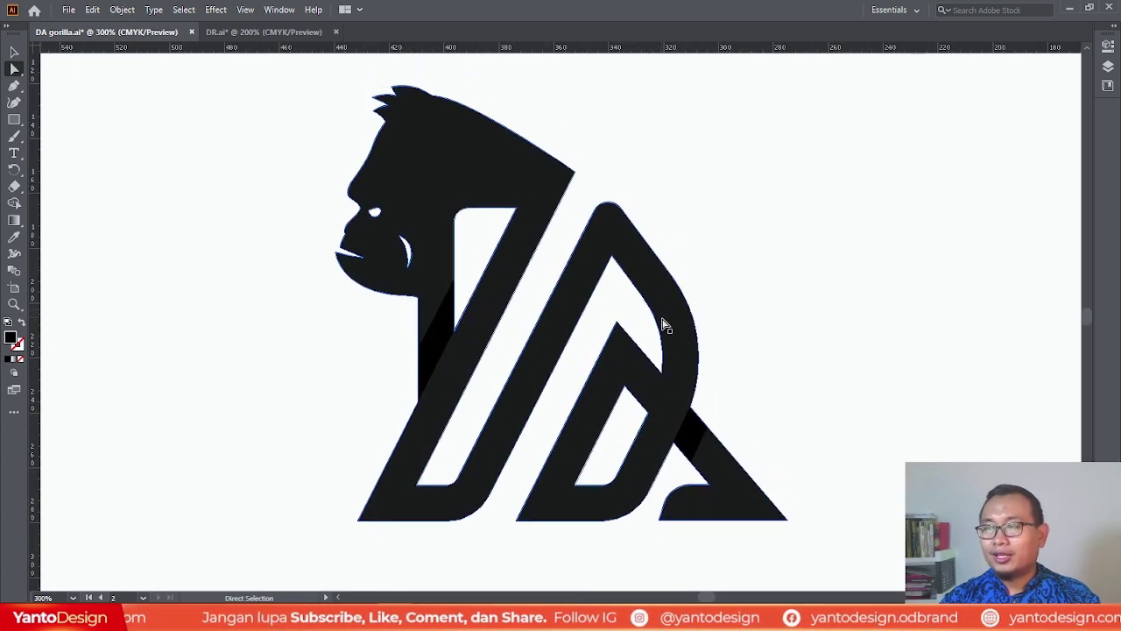
pyautogui.click(809, 371)
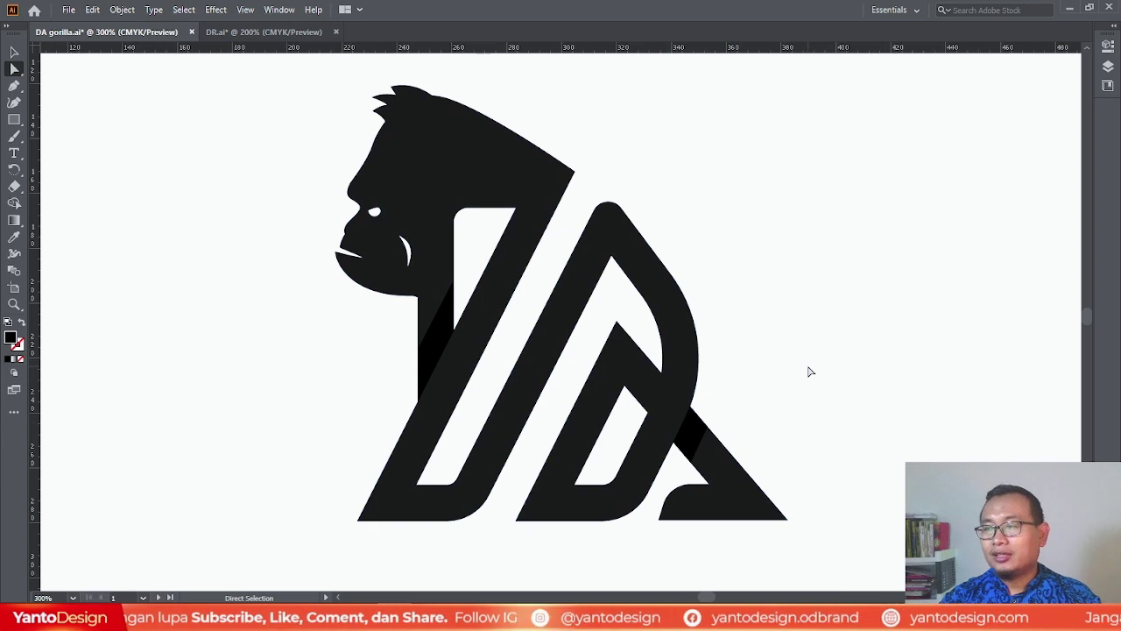
pyautogui.scroll(-1, 226, 327)
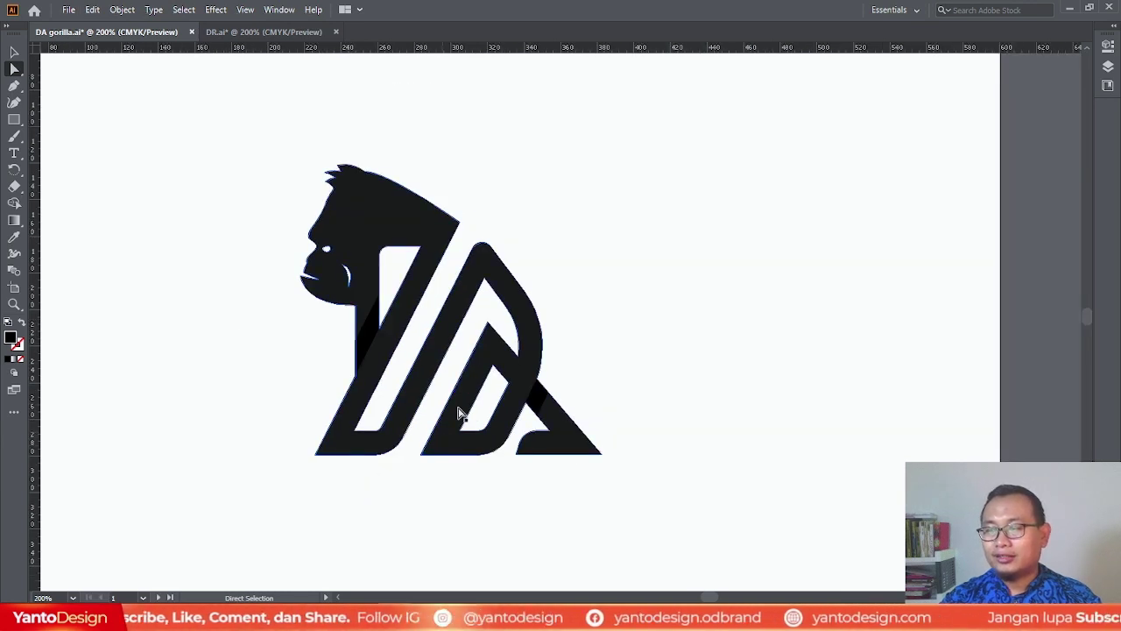
pyautogui.scroll(-1, 582, 446)
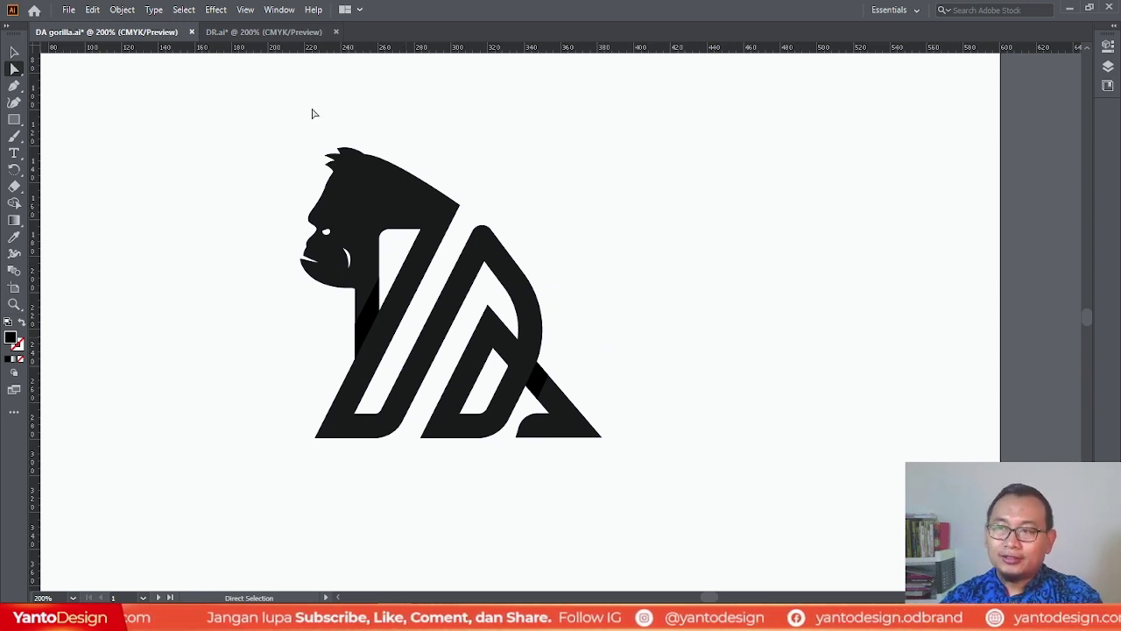
# Switch to the DR.ai document and select the inner D path of the leftmost monogram for inspection.
pyautogui.click(262, 31)
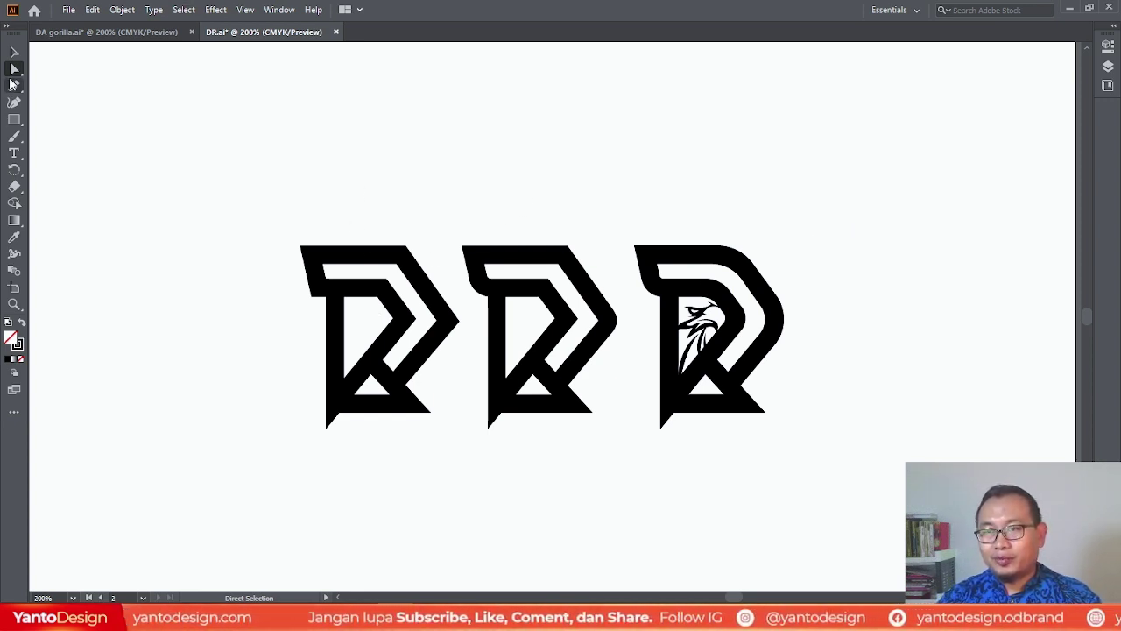
pyautogui.keyDown('alt'); pyautogui.scroll(1, 317, 280); pyautogui.keyUp('alt')
pyautogui.click(389, 296)
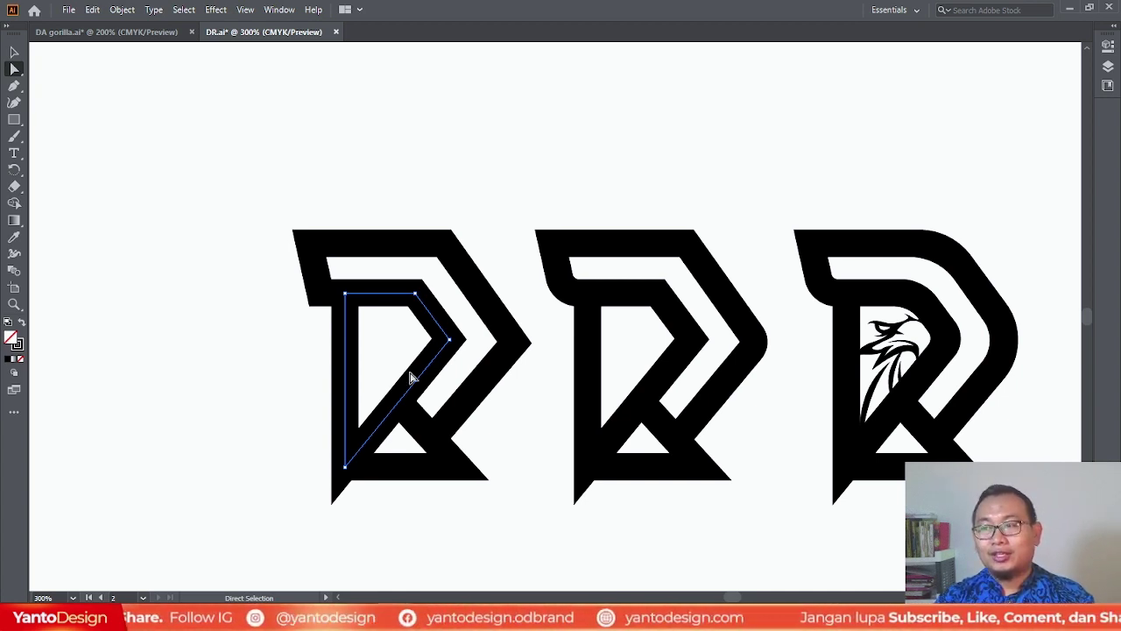
# Draw a closed five-point angular D with the Pen tool above the leftmost monogram, using the thick black stroke.
pyautogui.click(14, 85)
pyautogui.scroll(3, 359, 232)
pyautogui.scroll(-1, 363, 244)
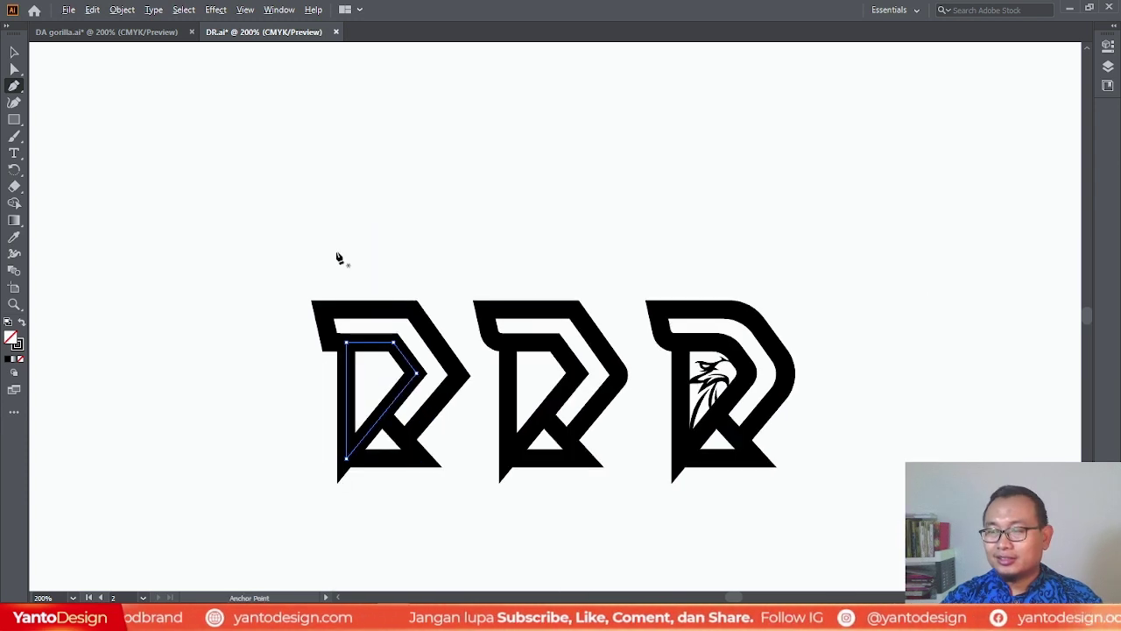
pyautogui.click(340, 187)
pyautogui.keyDown('shift'); pyautogui.click(340, 102); pyautogui.keyUp('shift')
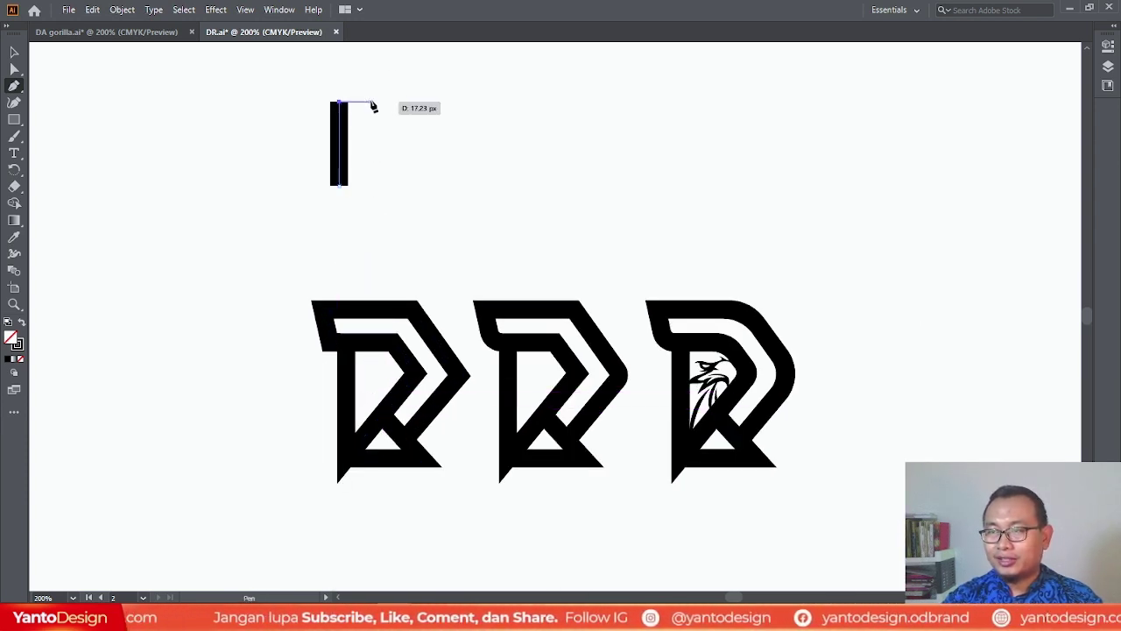
pyautogui.keyDown('shift'); pyautogui.click(371, 102); pyautogui.keyUp('shift')
pyautogui.hotkey('ctrl', 'z')
pyautogui.keyDown('shift'); pyautogui.click(376, 101); pyautogui.keyUp('shift')
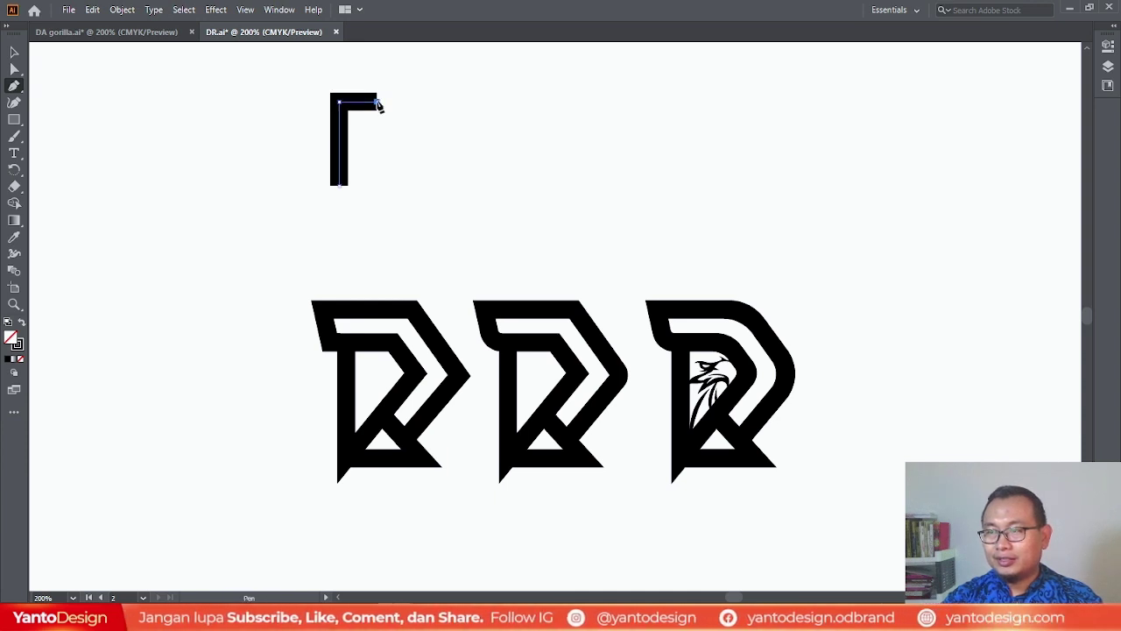
pyautogui.click(410, 143)
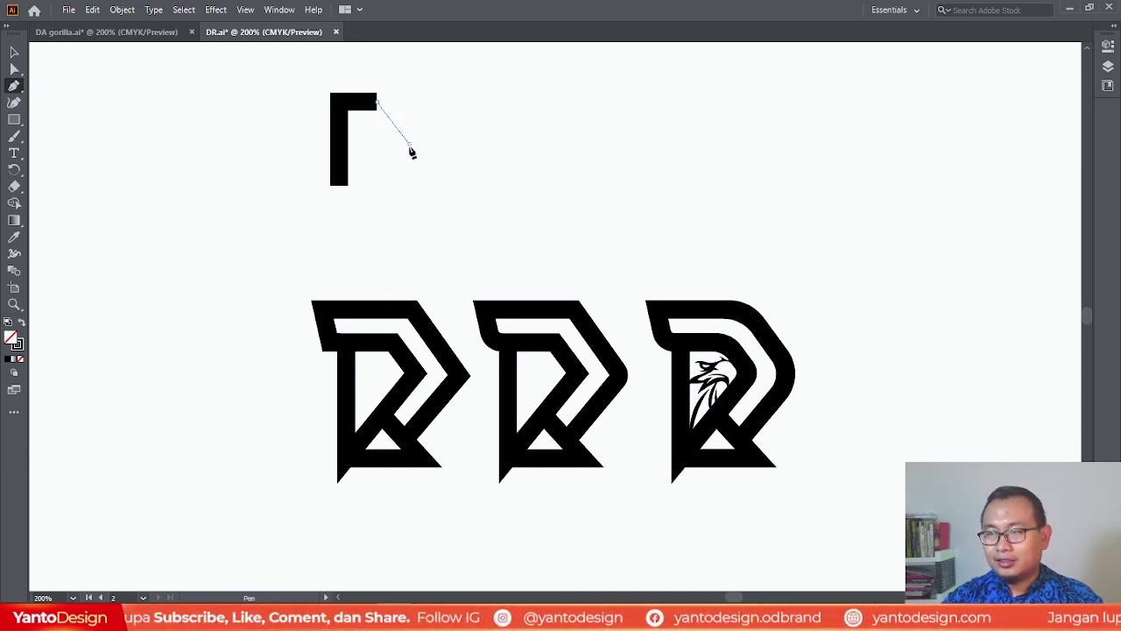
pyautogui.click(386, 186)
pyautogui.click(341, 187)
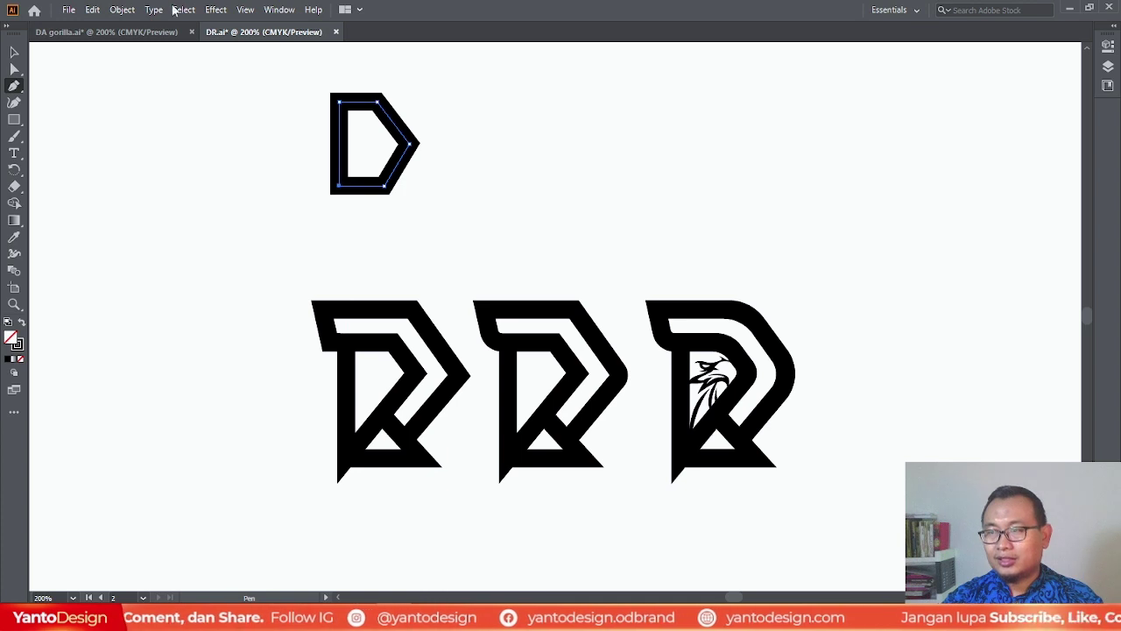
# Select the new D's lower-right anchor point, and switch to the Automation workspace with its side panels collapsed.
pyautogui.click(14, 53)
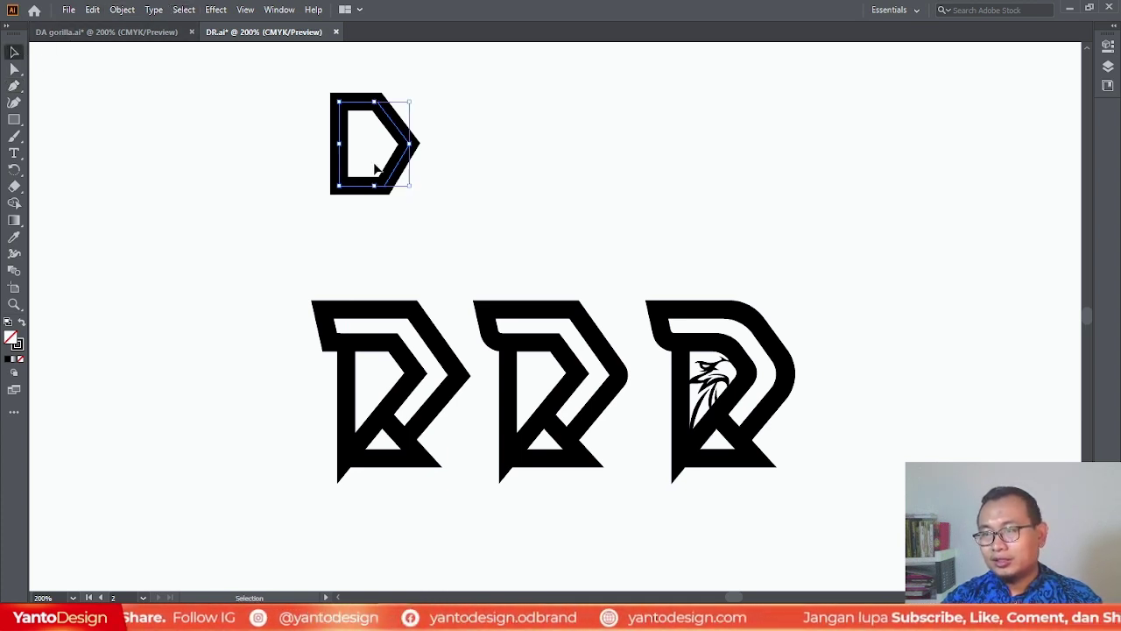
pyautogui.click(14, 70)
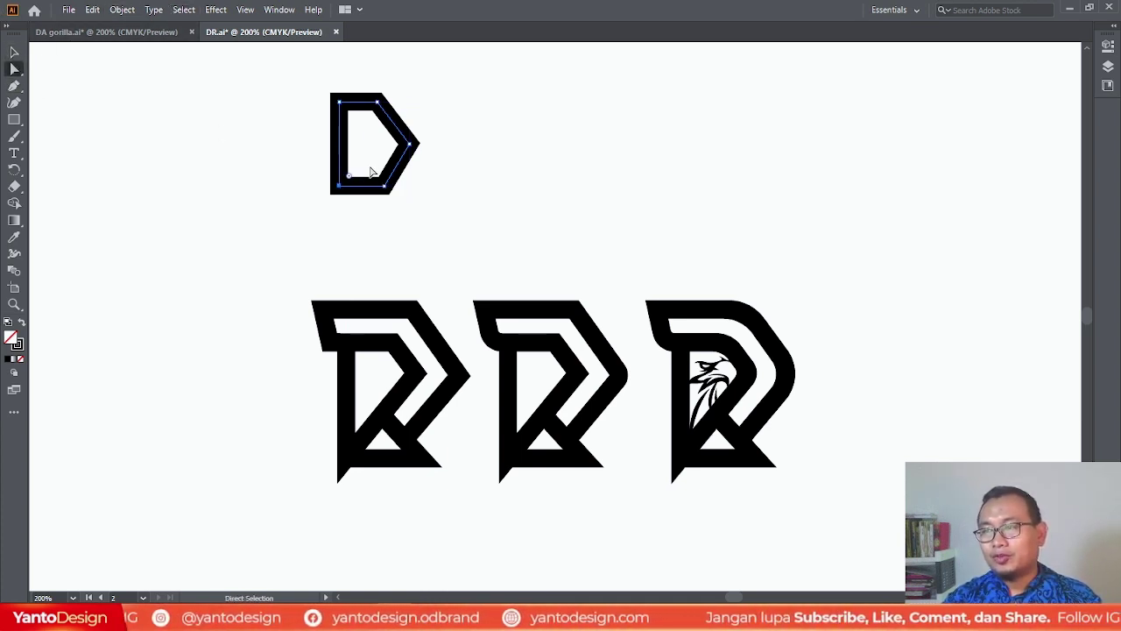
pyautogui.moveTo(371, 166); pyautogui.dragTo(403, 215)
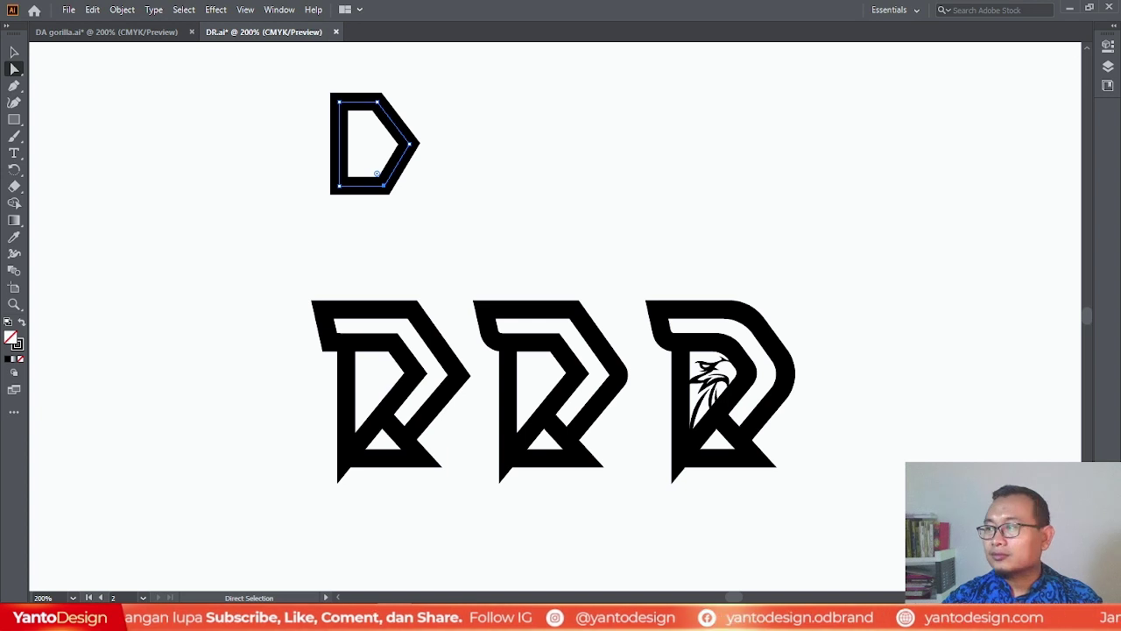
pyautogui.click(917, 11)
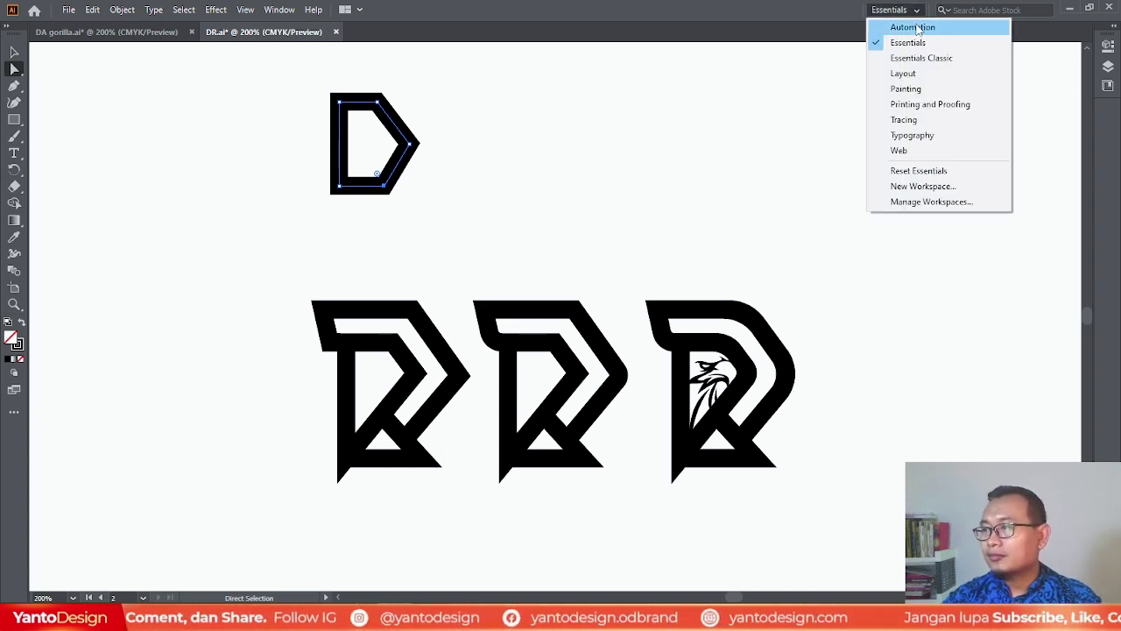
pyautogui.click(915, 27)
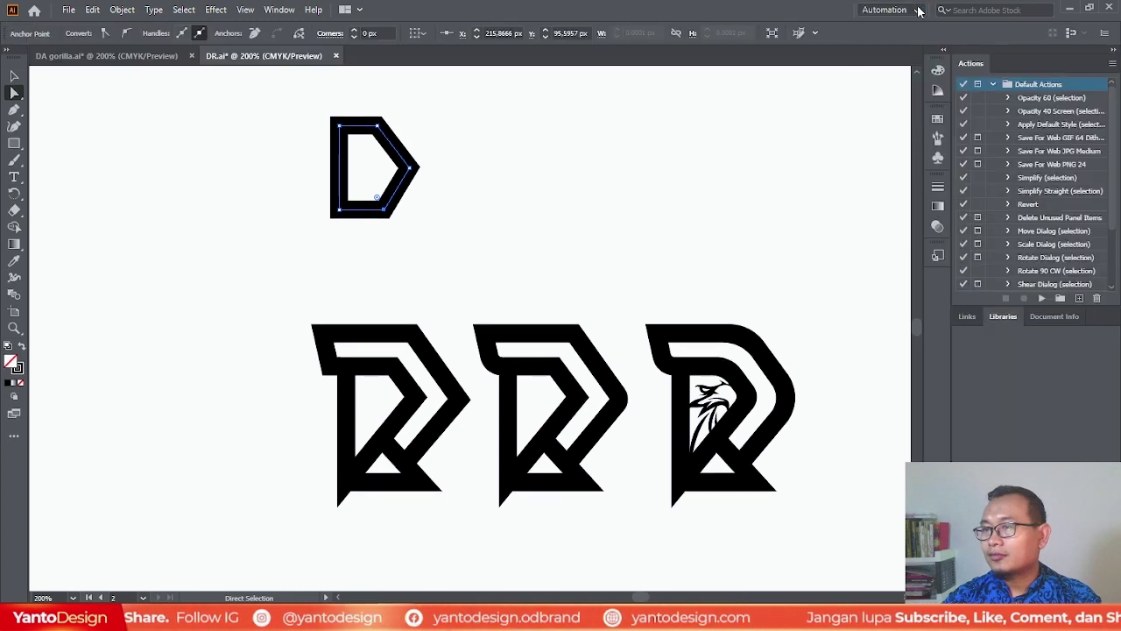
pyautogui.click(668, 149)
pyautogui.click(368, 216)
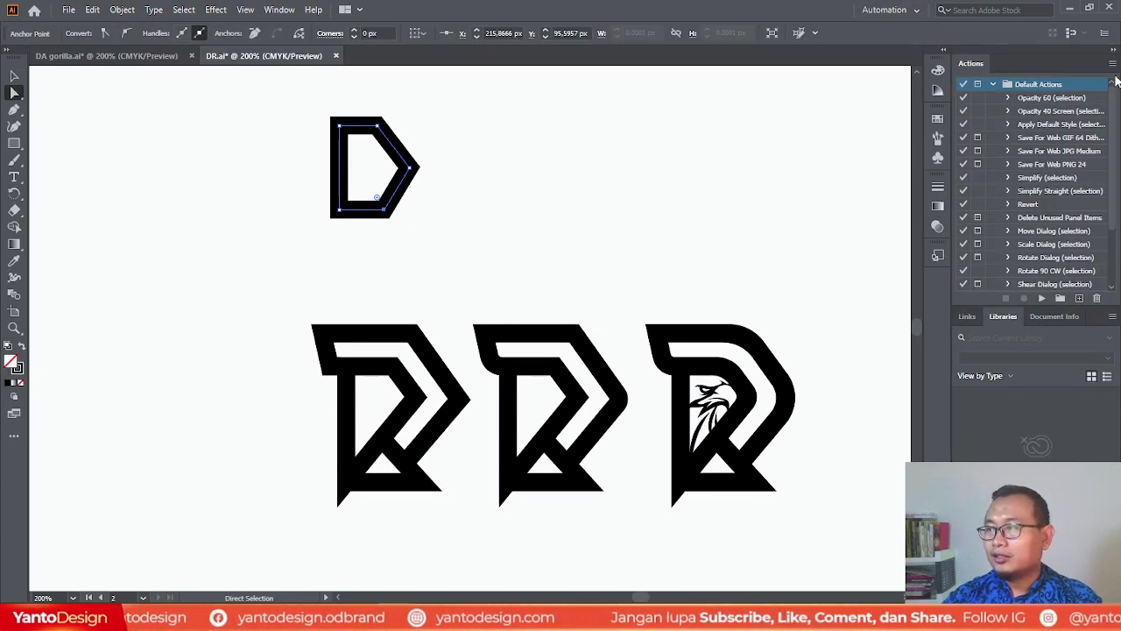
pyautogui.click(1115, 49)
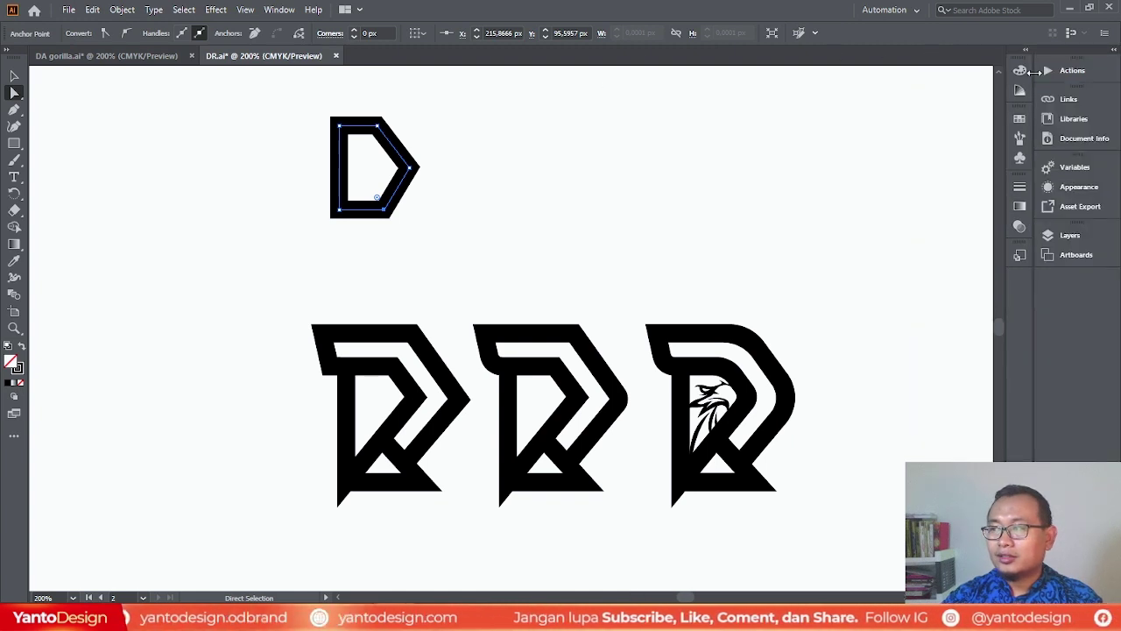
# Remove the D's lower-right anchor point and nudge its lower-left anchor downward to form a pointed base.
pyautogui.click(256, 37)
pyautogui.moveTo(320, 207); pyautogui.dragTo(378, 251)
pyautogui.press('Down')
pyautogui.press('Down')
pyautogui.press('Down')
pyautogui.press('Down')
pyautogui.press('Down')
pyautogui.press('Down')
pyautogui.press('Down')
pyautogui.press('Down')
pyautogui.press('Down')
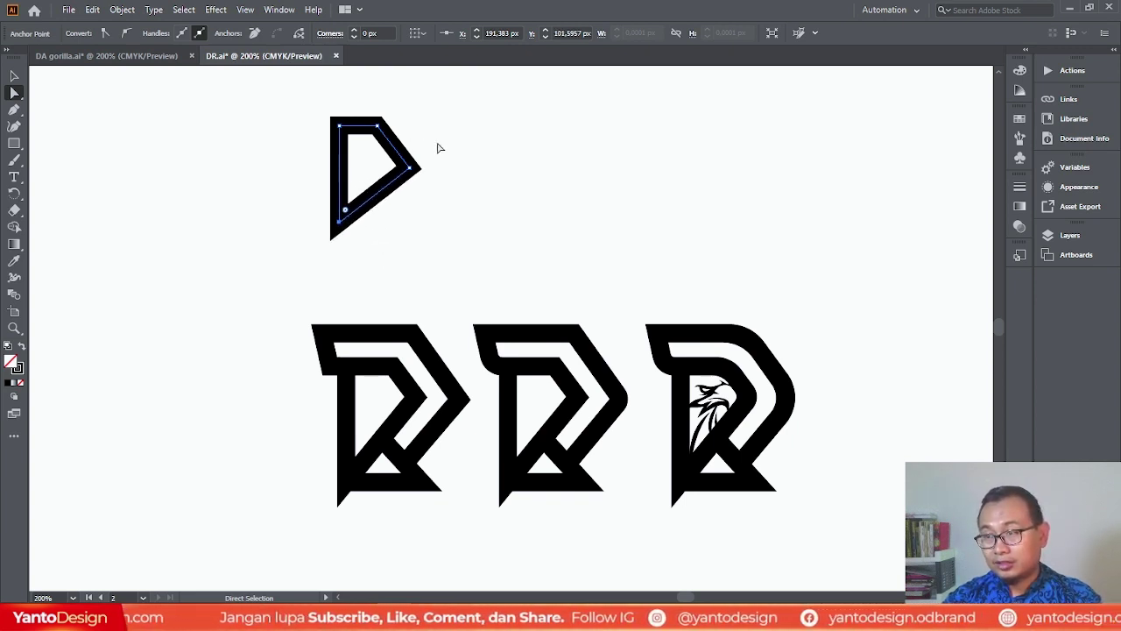
# Raise the D's right anchor point and nudge its bottom anchor up slightly.
pyautogui.moveTo(454, 104); pyautogui.dragTo(404, 158)
pyautogui.click(341, 253)
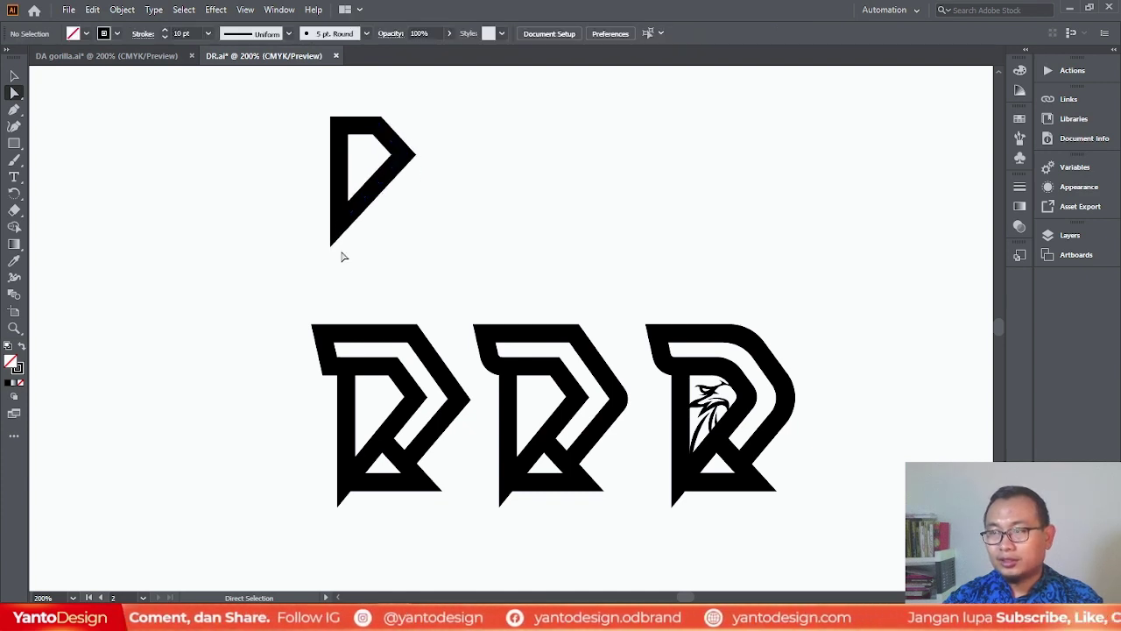
pyautogui.moveTo(304, 257); pyautogui.dragTo(395, 207)
pyautogui.press('Up')
pyautogui.press('Up')
pyautogui.click(441, 205)
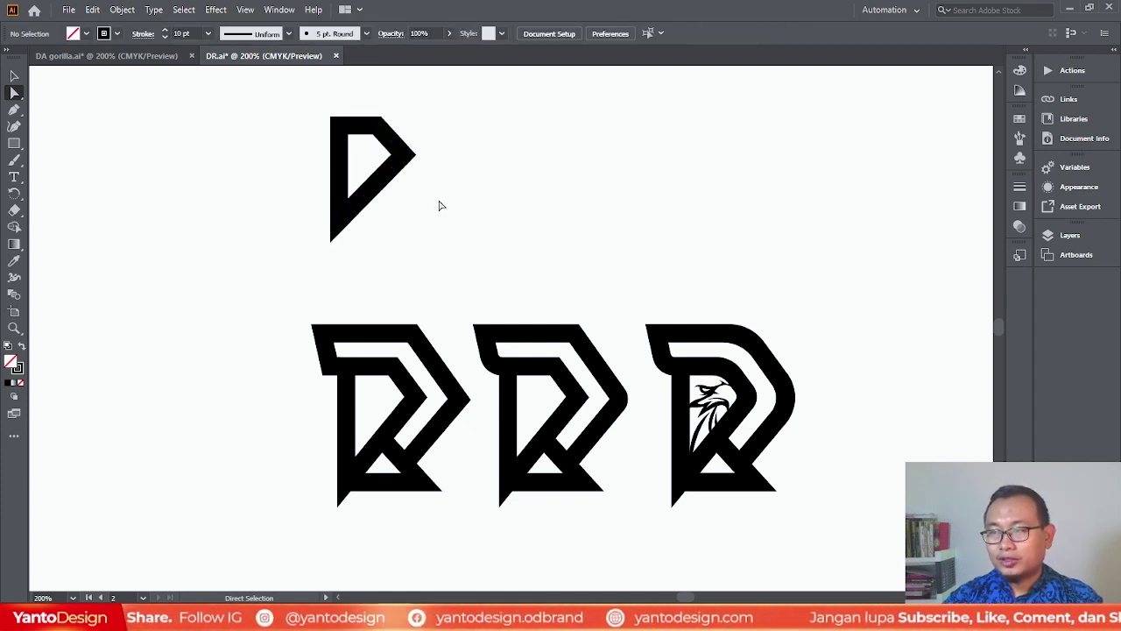
# Narrow the D by shifting its right anchor leftward, with a slight leftward shift of the upper-right anchor as well.
pyautogui.moveTo(428, 169); pyautogui.dragTo(395, 193)
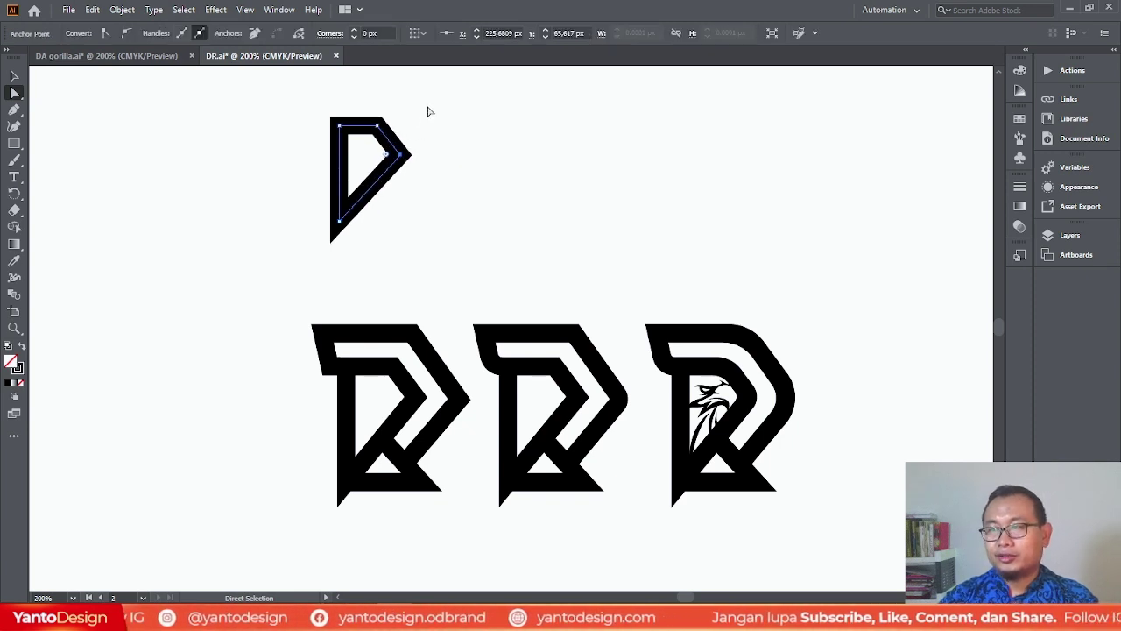
pyautogui.moveTo(419, 133); pyautogui.dragTo(366, 202)
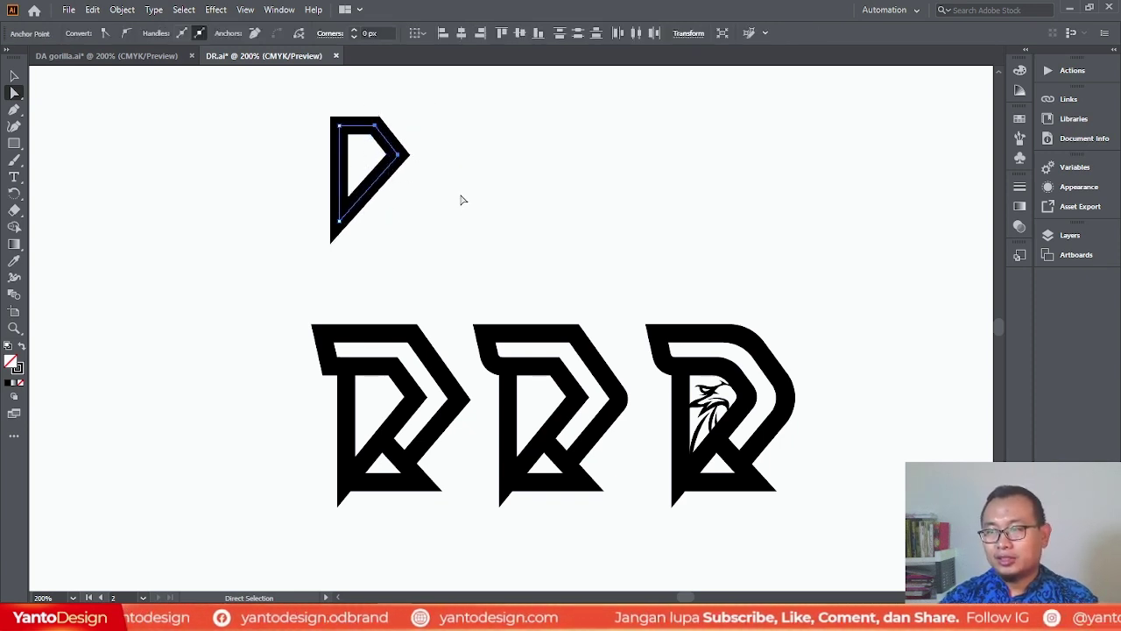
pyautogui.click(464, 200)
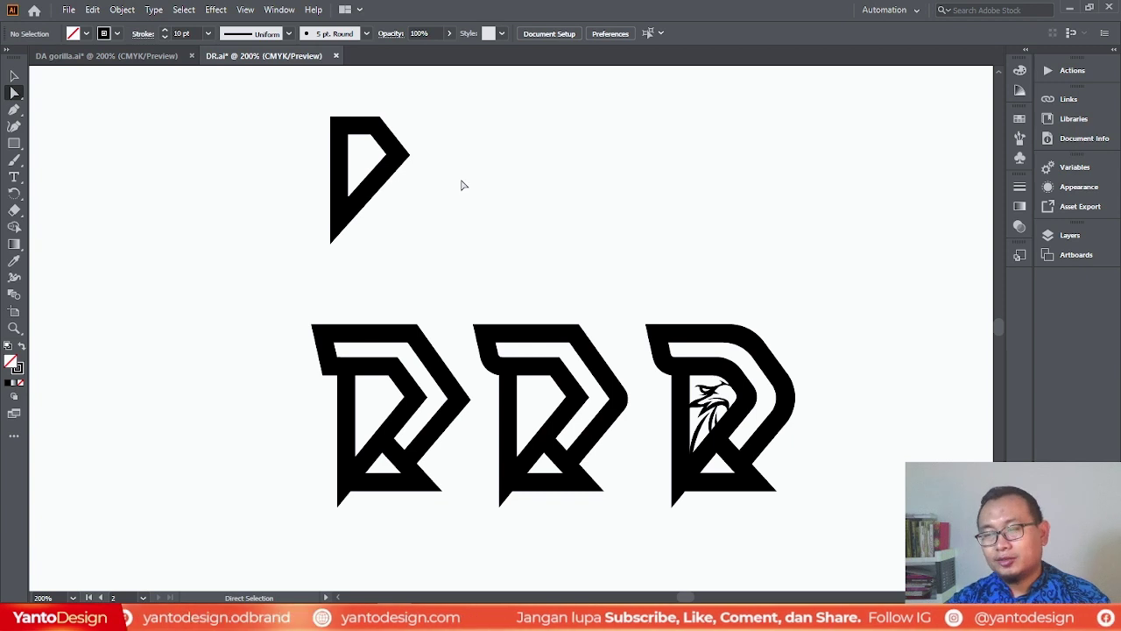
# Start a Pen path at the D's upper-left corner, running 12 px left and slanting up and leftward.
pyautogui.scroll(2, 396, 210)
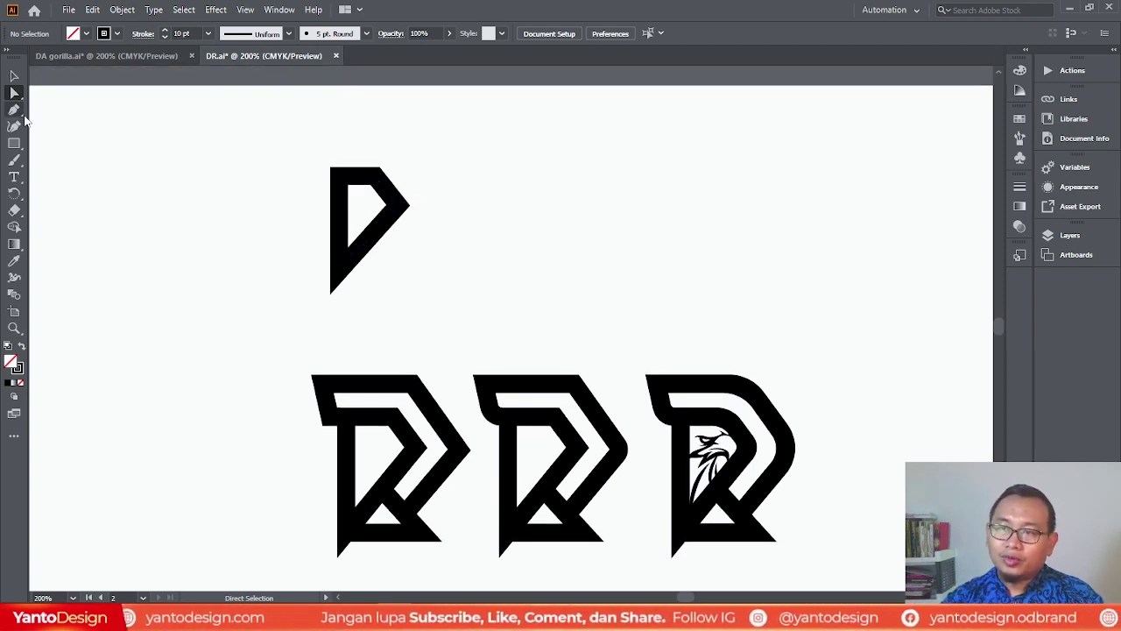
pyautogui.click(14, 109)
pyautogui.scroll(1, 343, 186)
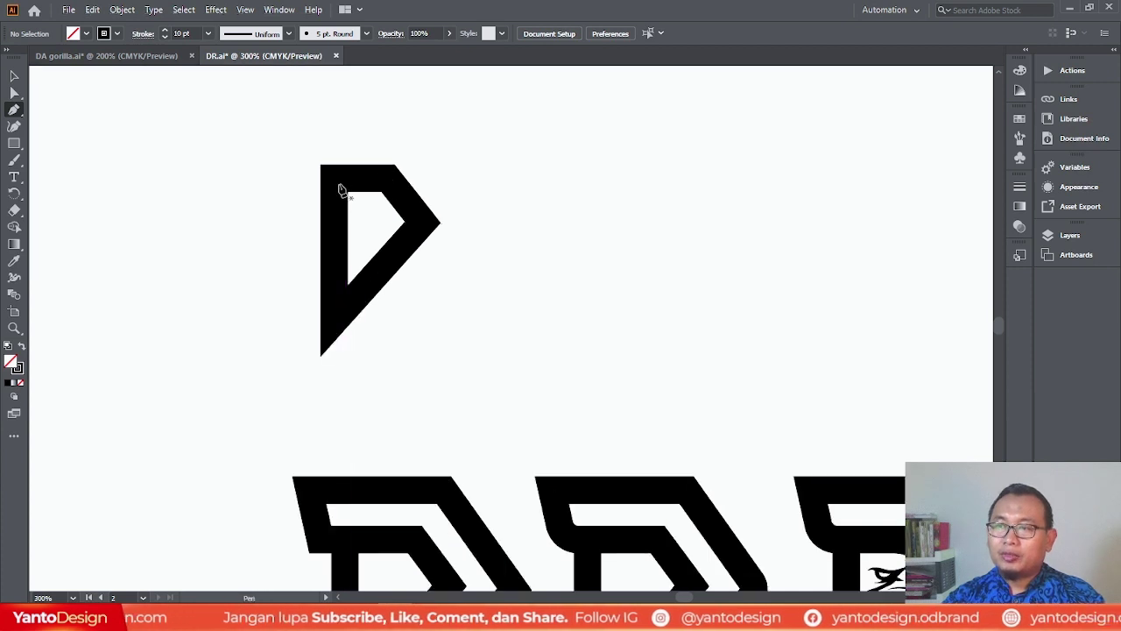
pyautogui.click(333, 180)
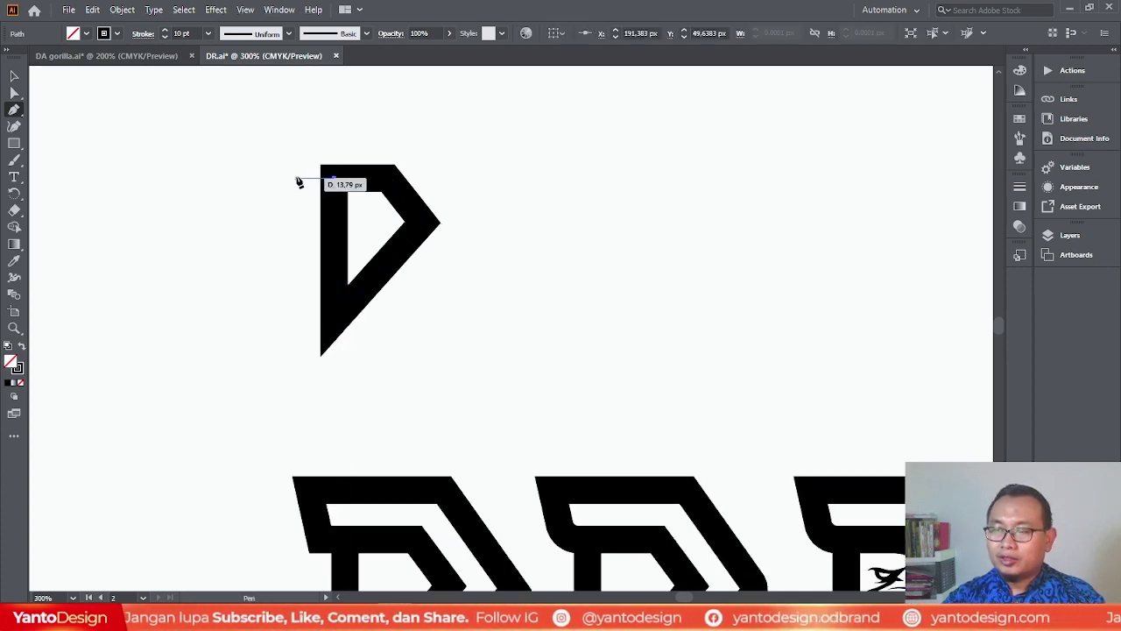
pyautogui.click(301, 178)
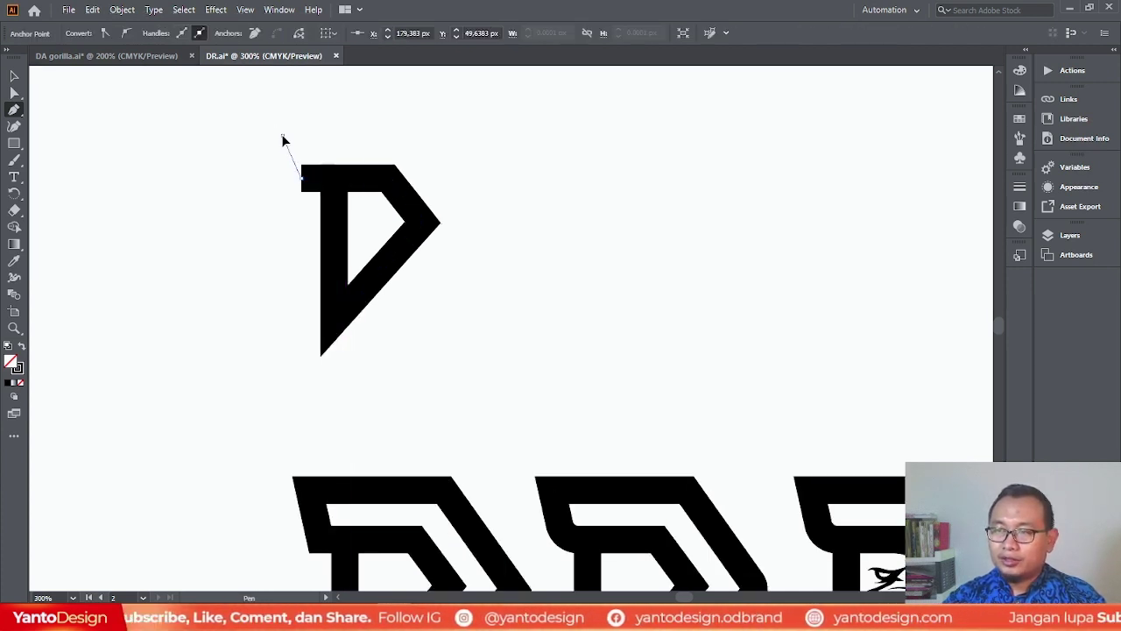
pyautogui.click(282, 140)
pyautogui.hotkey('ctrl', 'z')
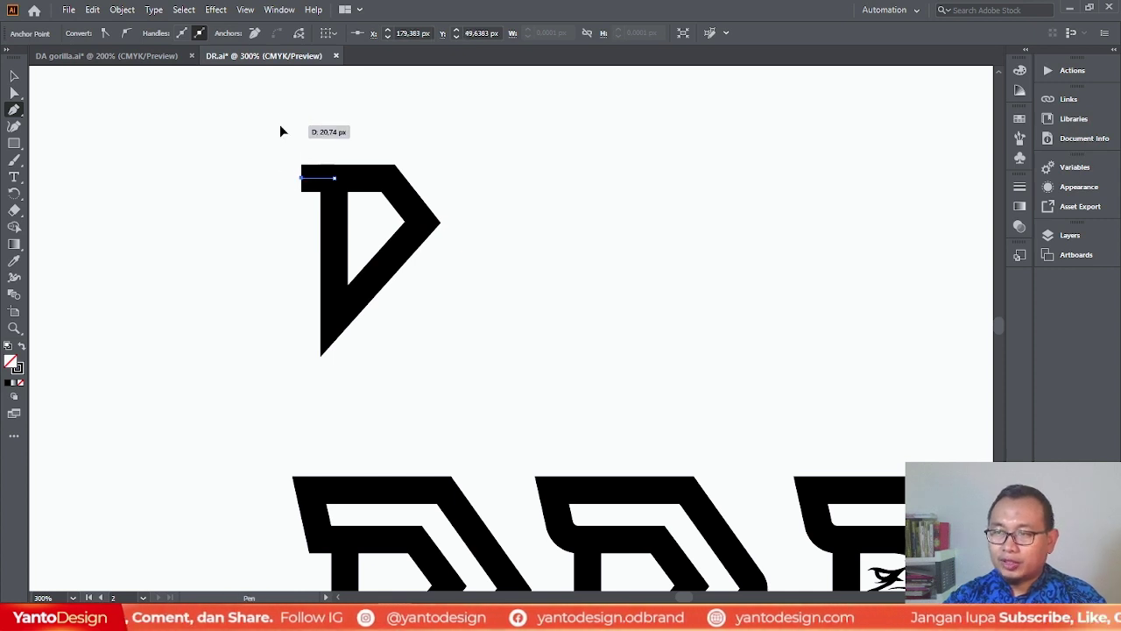
pyautogui.click(280, 127)
# Extend the outer Pen path horizontally about 48 px to the right above the D.
pyautogui.scroll(-1, 284, 125)
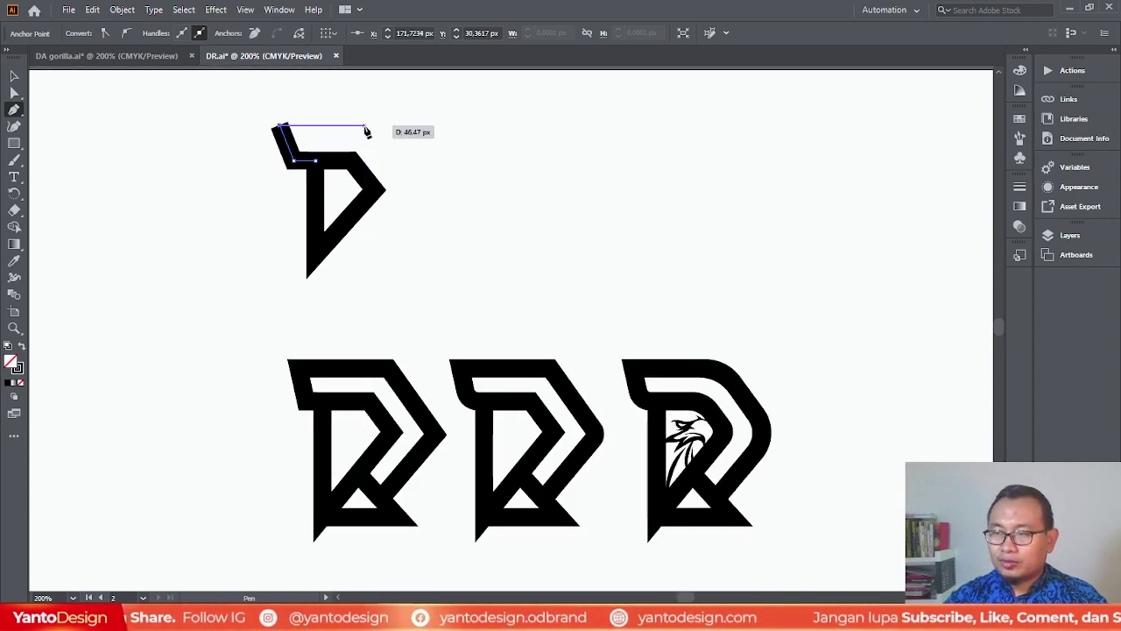
pyautogui.click(363, 127)
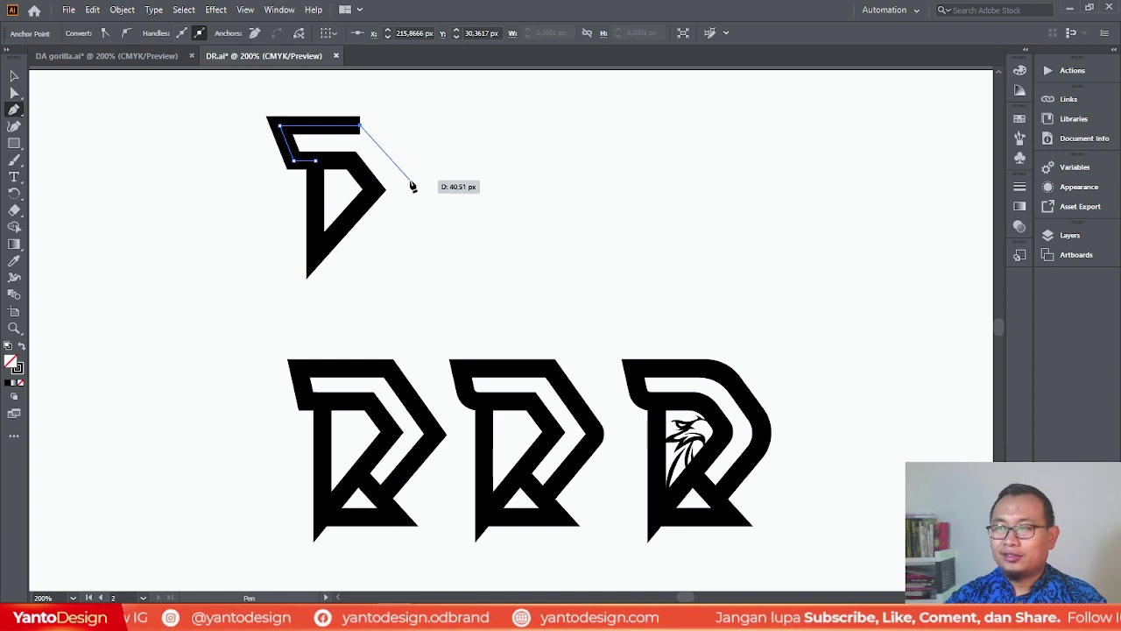
pyautogui.hotkey('ctrl', 'z')
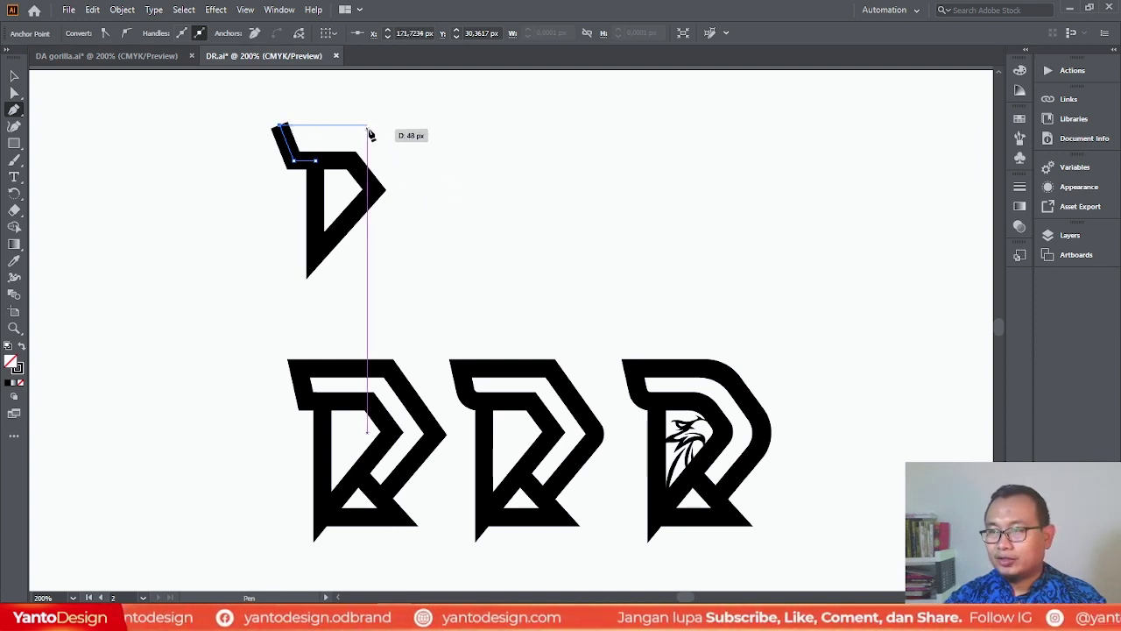
pyautogui.click(368, 127)
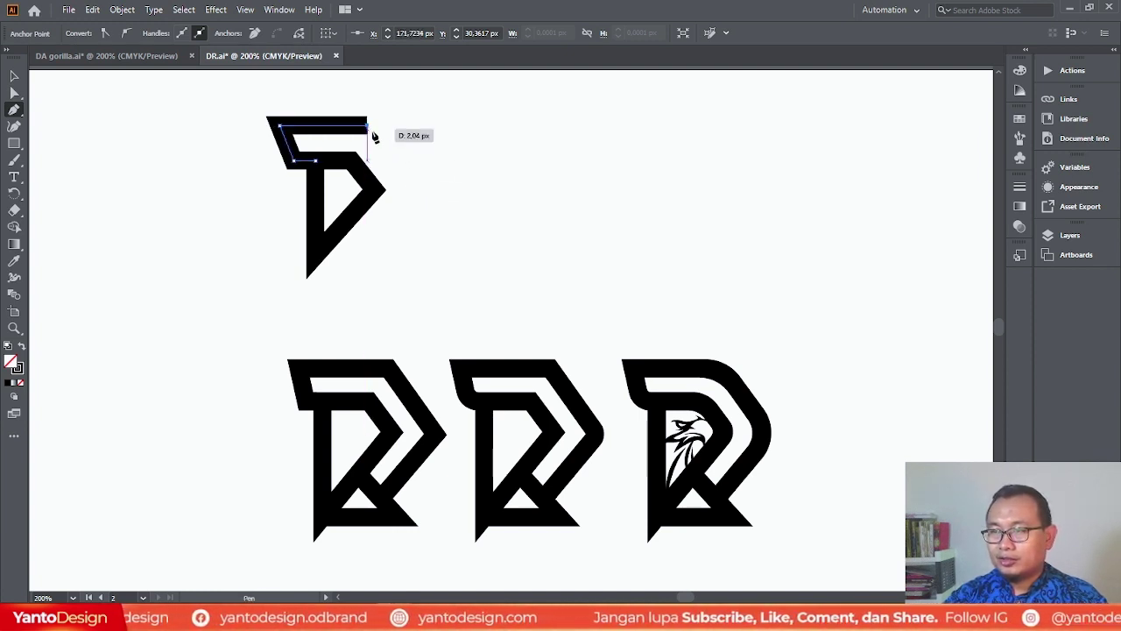
pyautogui.click(421, 183)
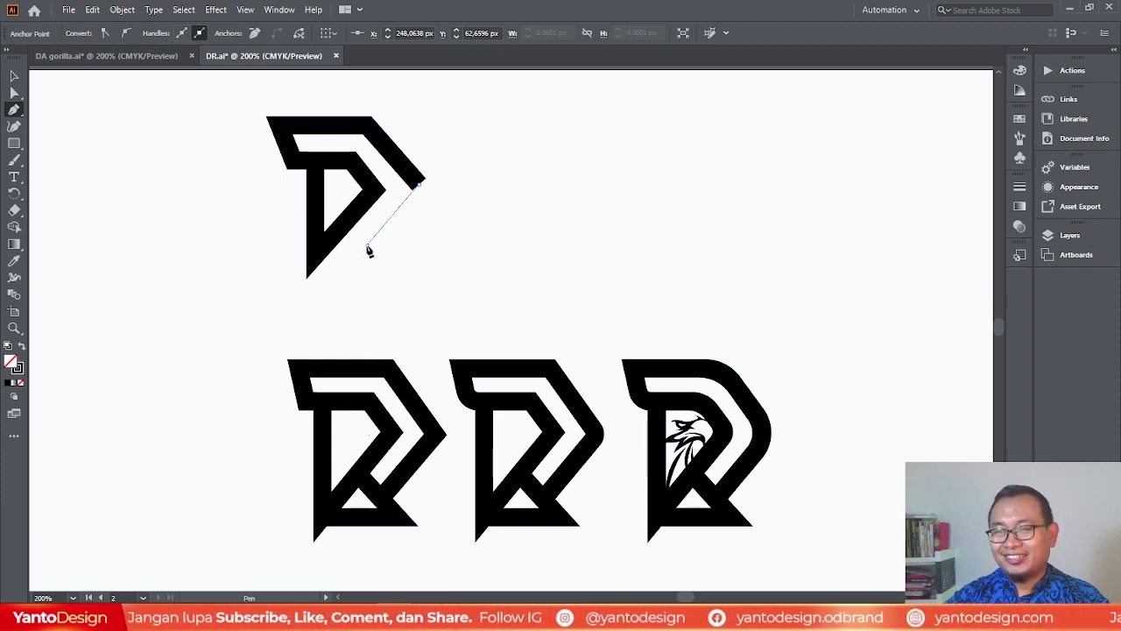
pyautogui.click(368, 248)
pyautogui.hotkey('ctrl', 'z')
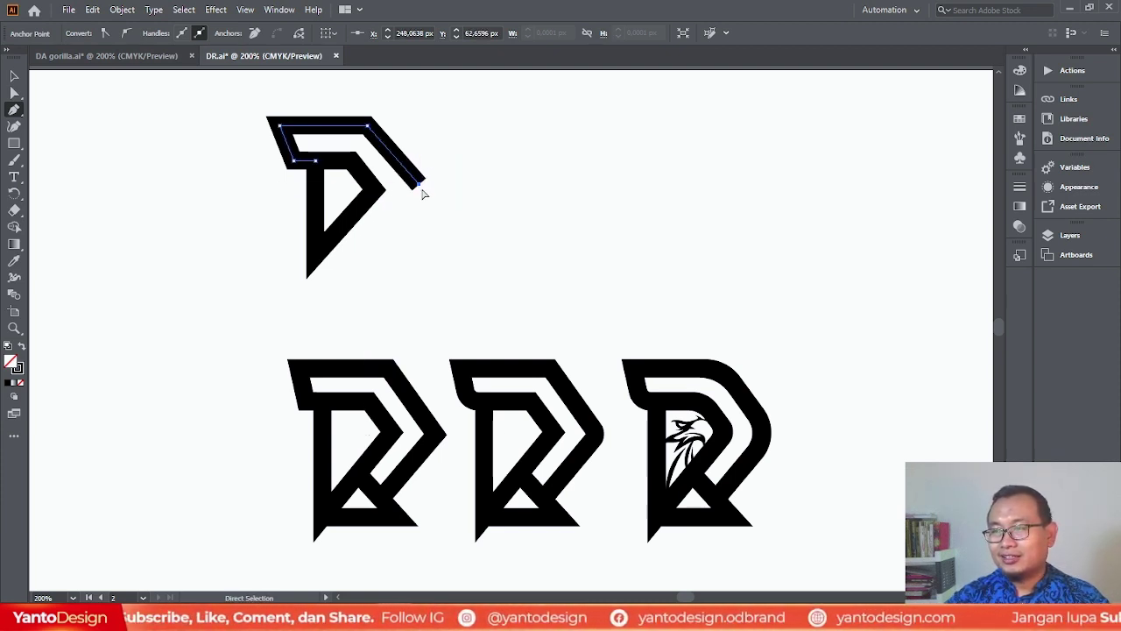
pyautogui.hotkey('ctrl', 'z')
pyautogui.click(418, 189)
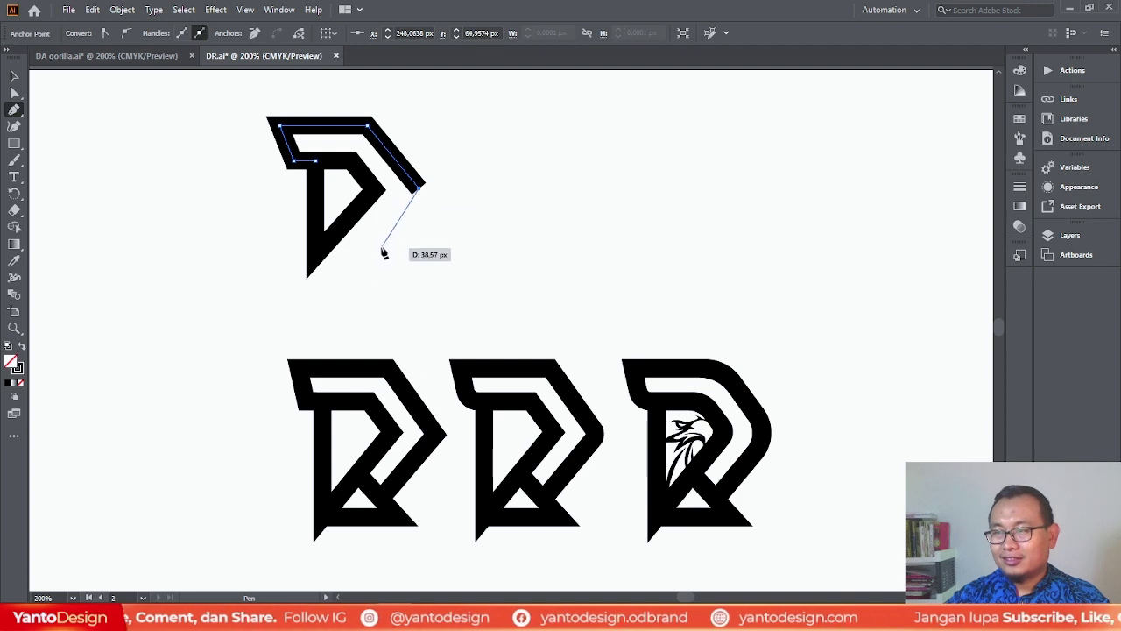
pyautogui.hotkey('ctrl', 'z')
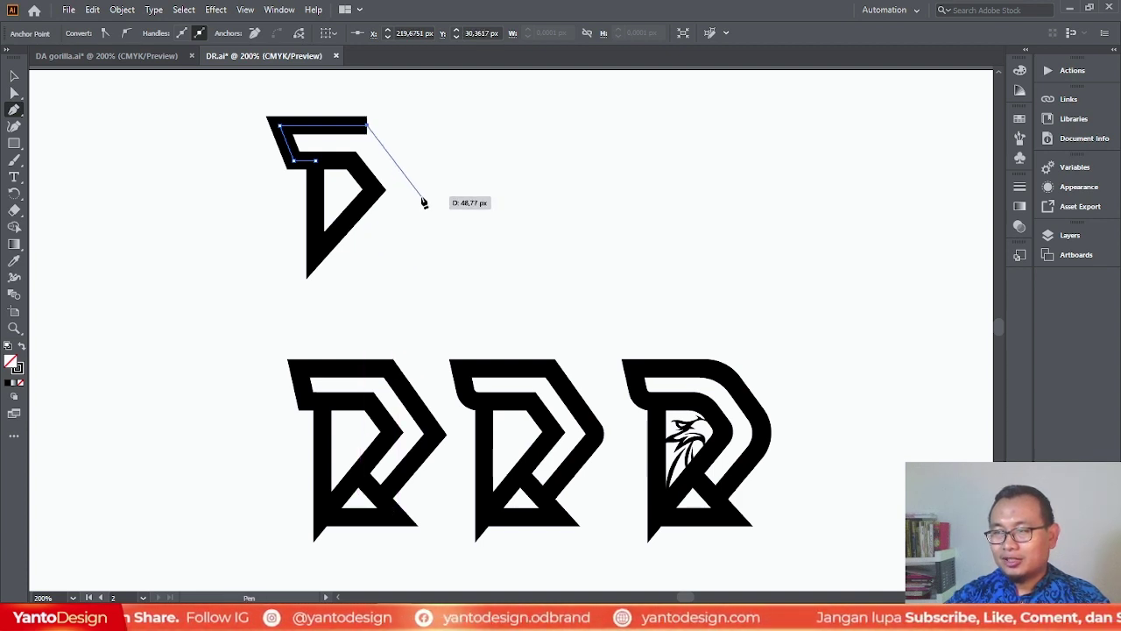
pyautogui.click(426, 200)
pyautogui.hotkey('ctrl', 'z')
# Continue the outer path diagonally to a point right of the D, and back down and left about 47 px parallel to its lower diagonal.
pyautogui.click(426, 194)
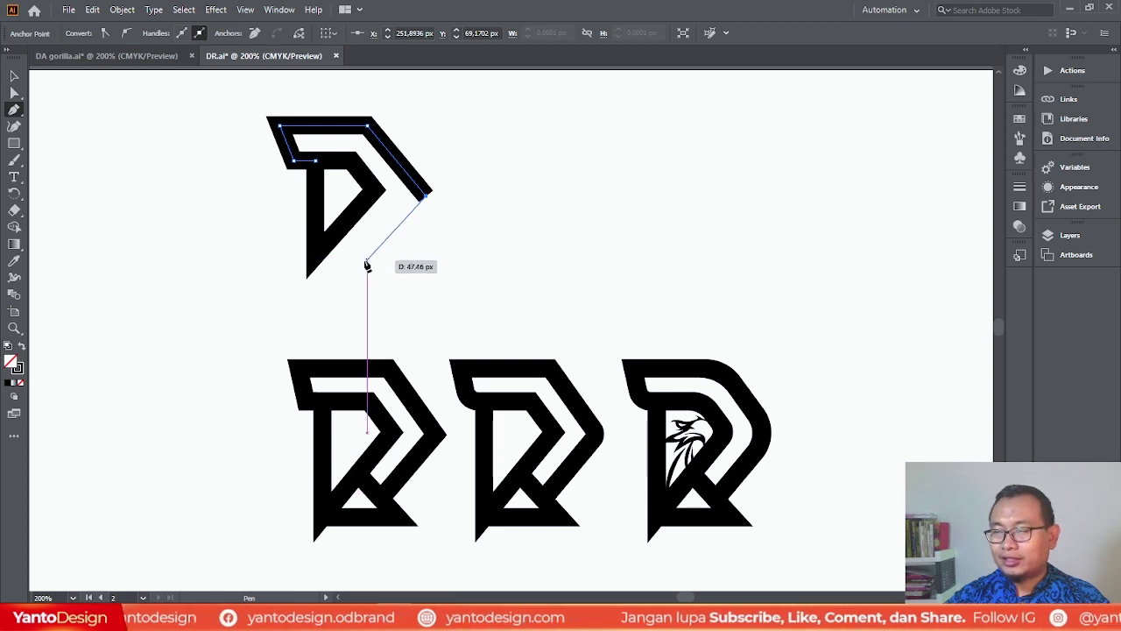
pyautogui.click(366, 258)
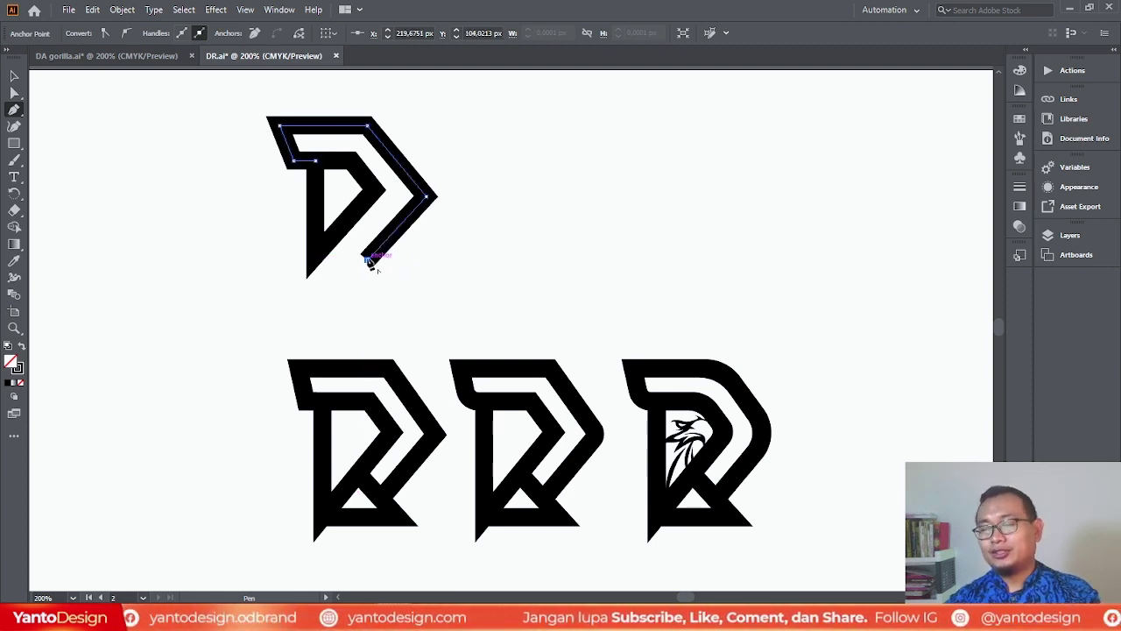
pyautogui.click(14, 76)
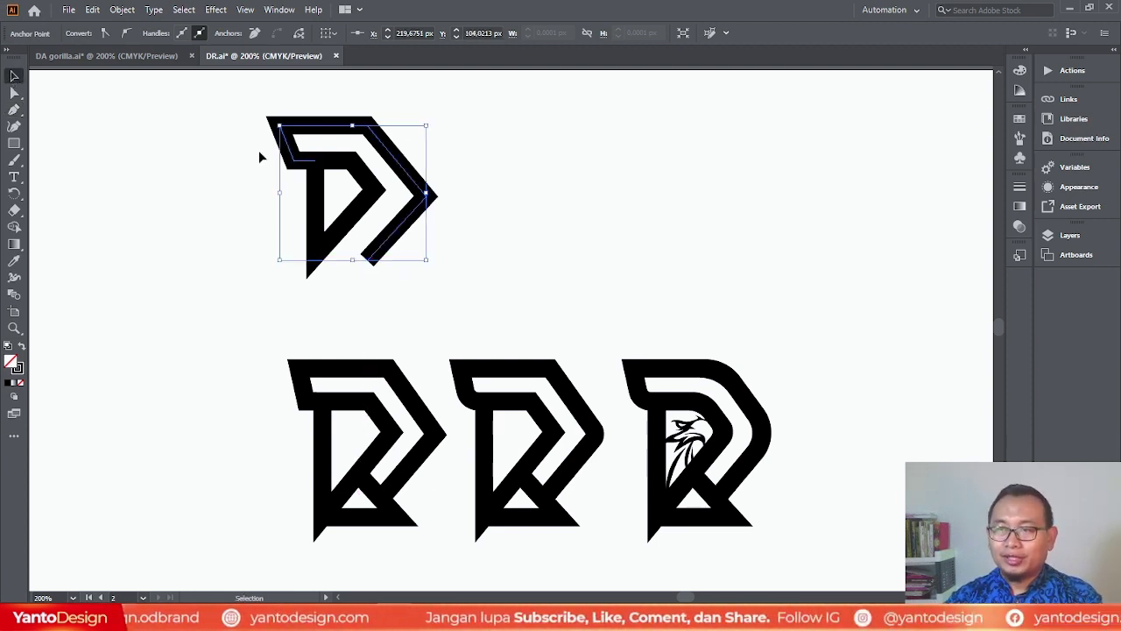
pyautogui.click(412, 225)
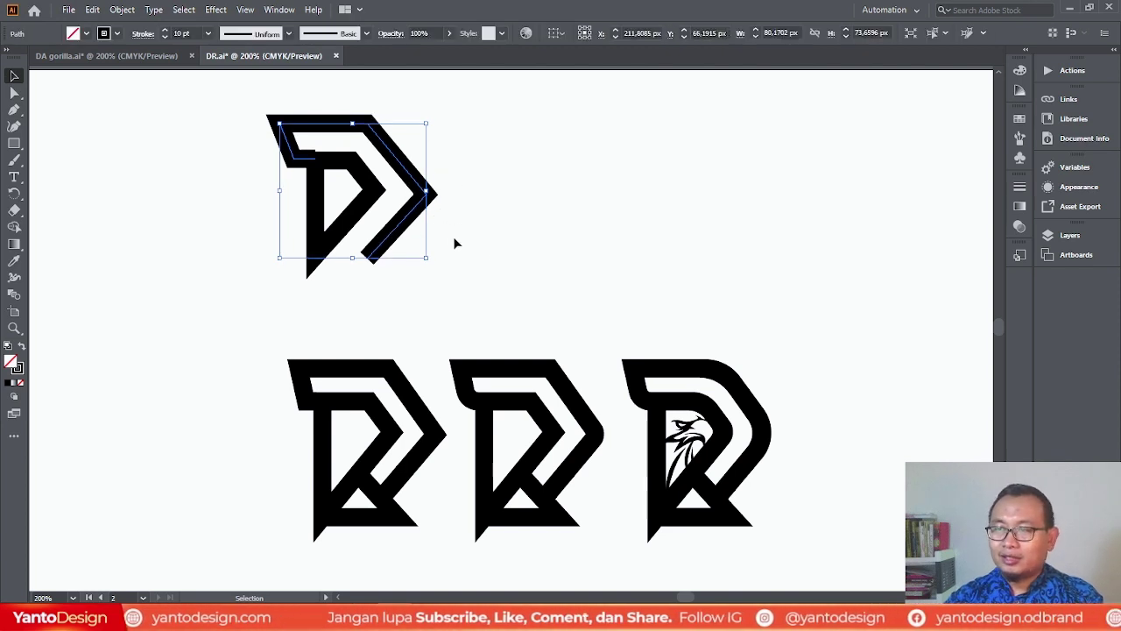
# Nudge the outer path's right anchor point 2 px left and 2 px up.
pyautogui.click(14, 92)
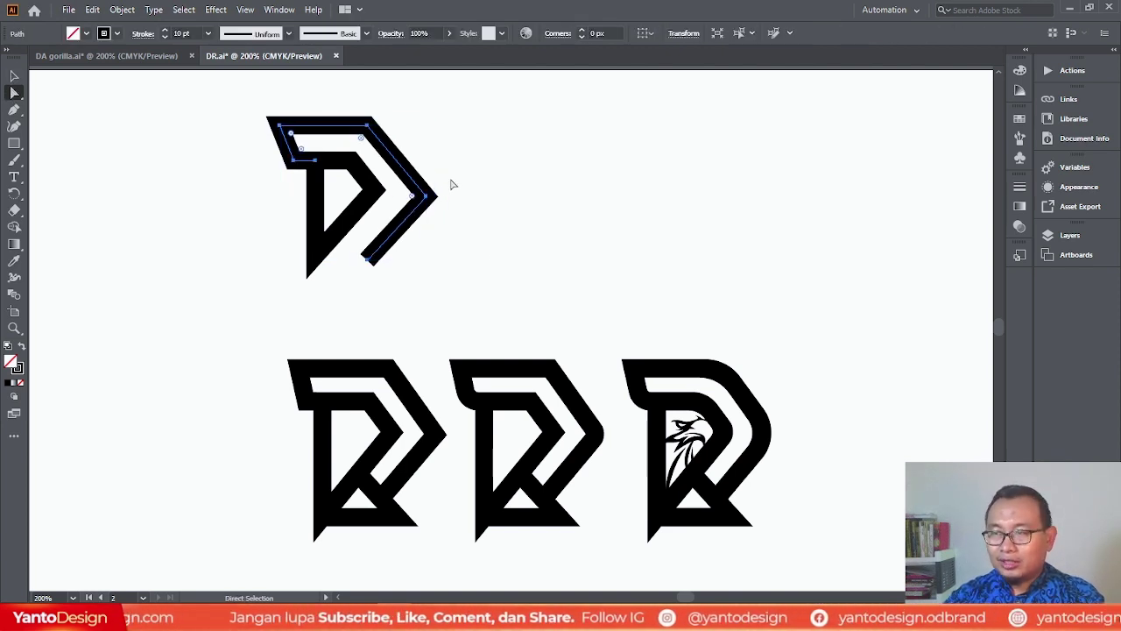
pyautogui.moveTo(452, 184); pyautogui.dragTo(414, 240)
pyautogui.press('Left')
pyautogui.press('Left')
pyautogui.press('Up')
pyautogui.press('Up')
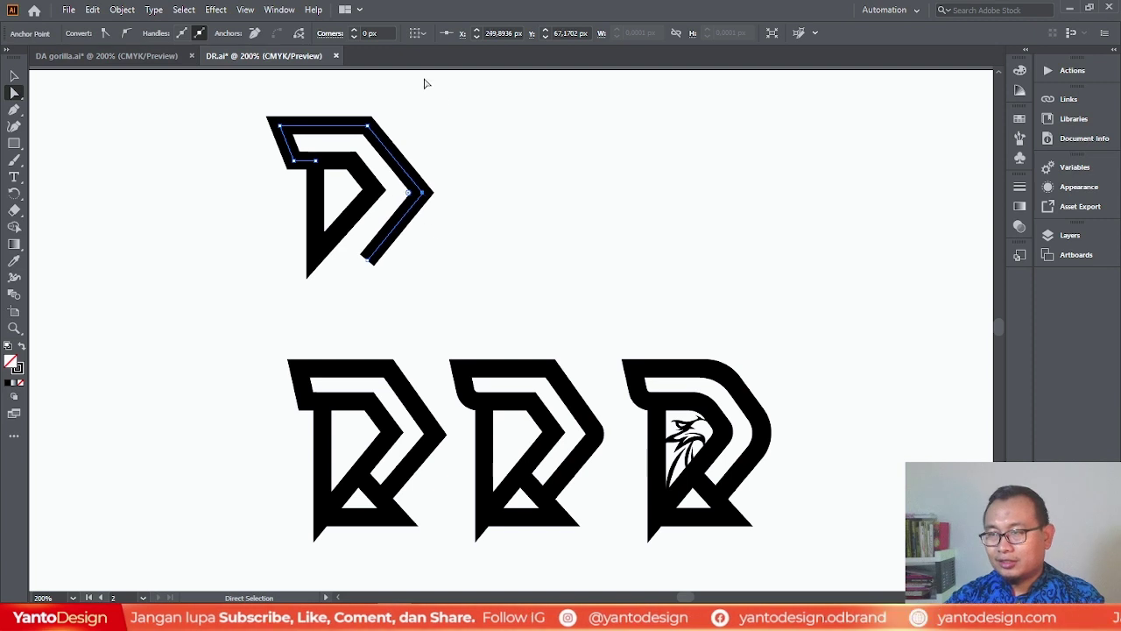
# Shift the outer path's upper-right anchor 2 px right and its bottom end anchor 2 px left.
pyautogui.moveTo(405, 87); pyautogui.dragTo(361, 158)
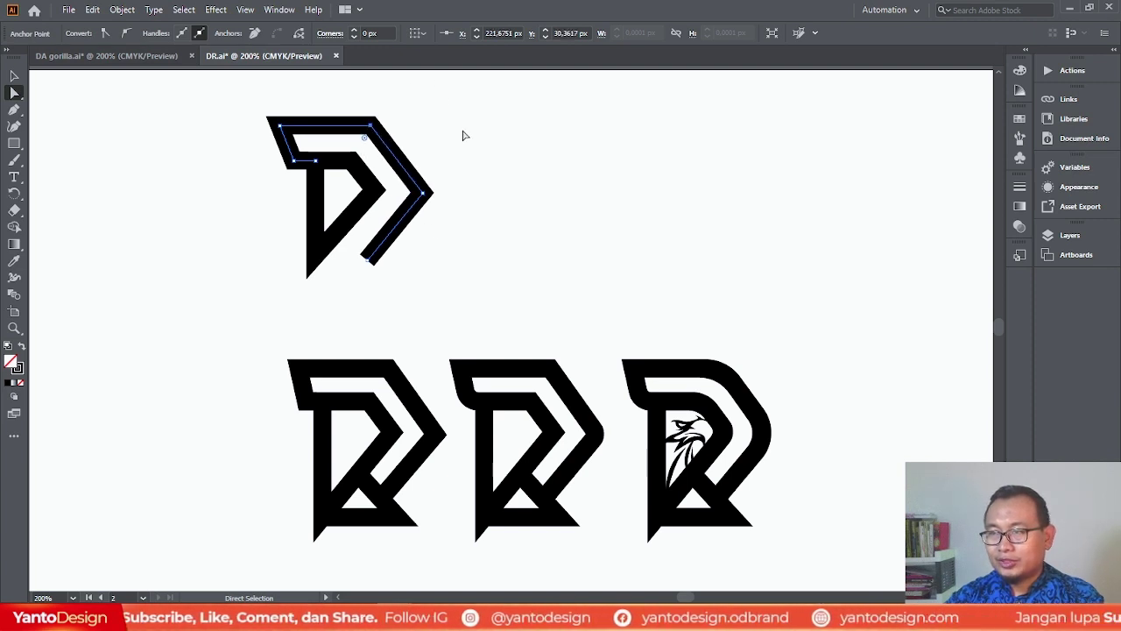
pyautogui.moveTo(424, 243); pyautogui.dragTo(350, 282)
pyautogui.press('Left')
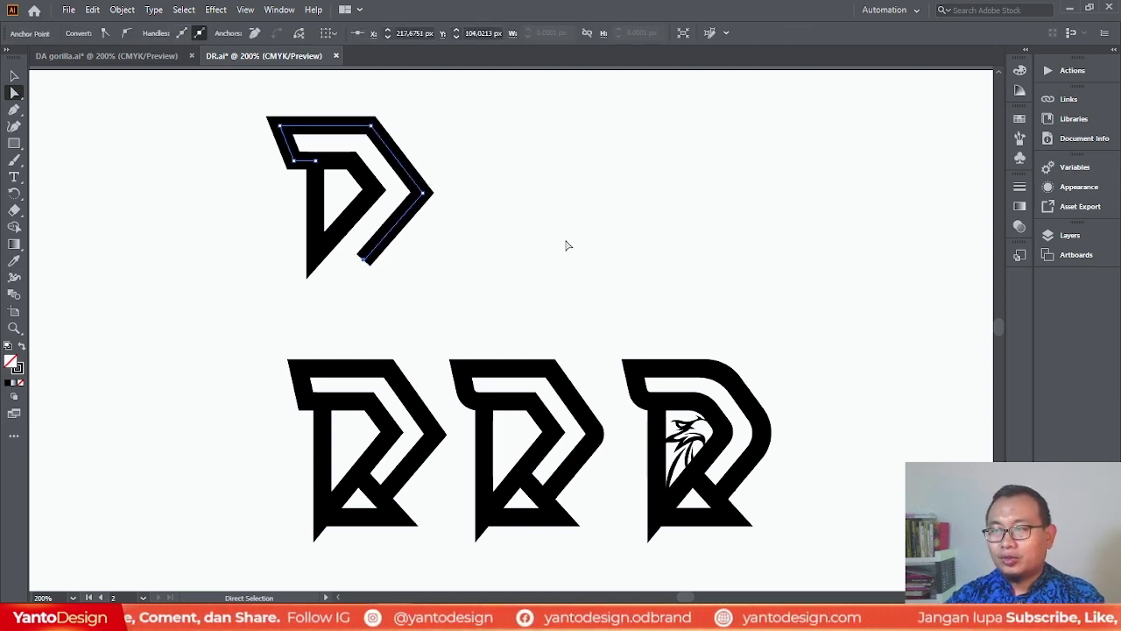
# Draw the R's leg with the Pen tool, from the D's lower diagonal down and right, with a horizontal base back to the D's pointed tip.
pyautogui.click(14, 109)
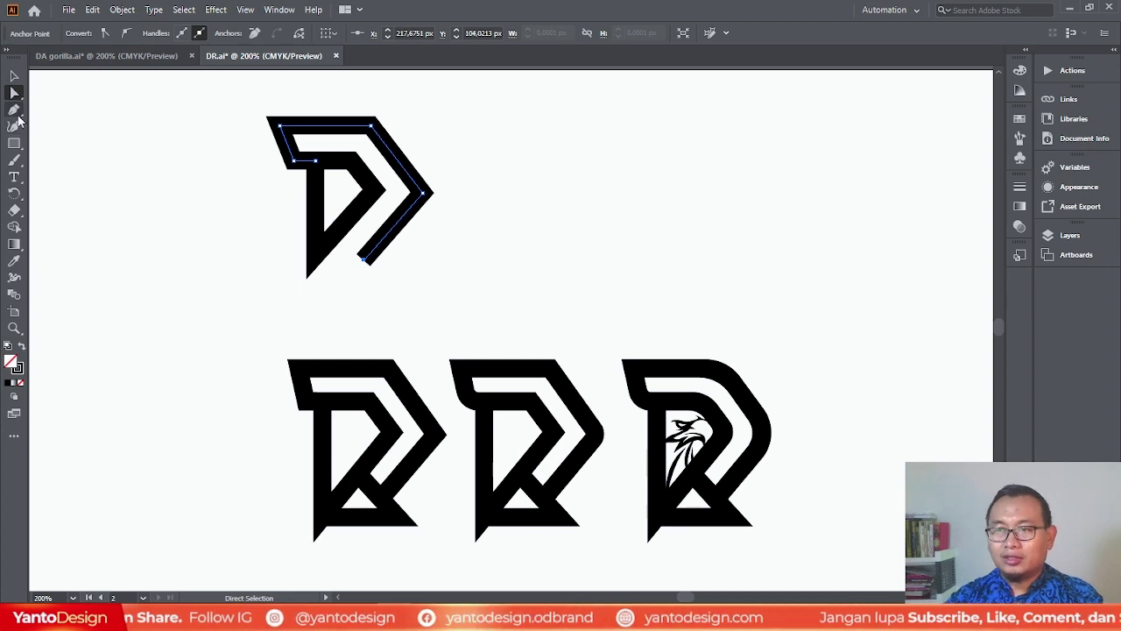
pyautogui.click(340, 229)
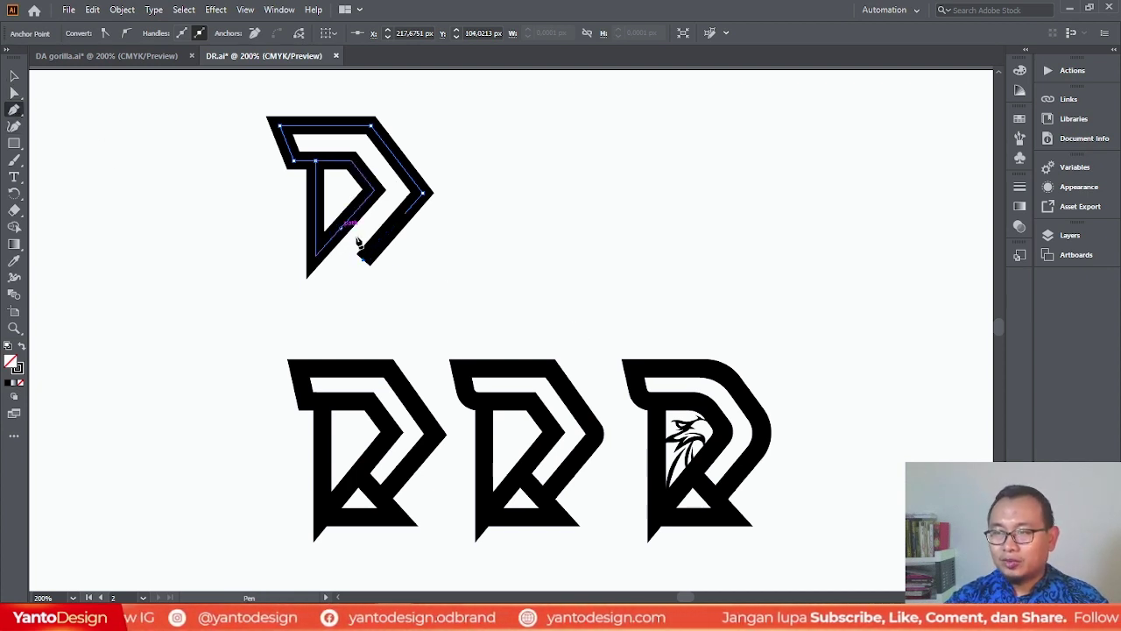
pyautogui.click(395, 282)
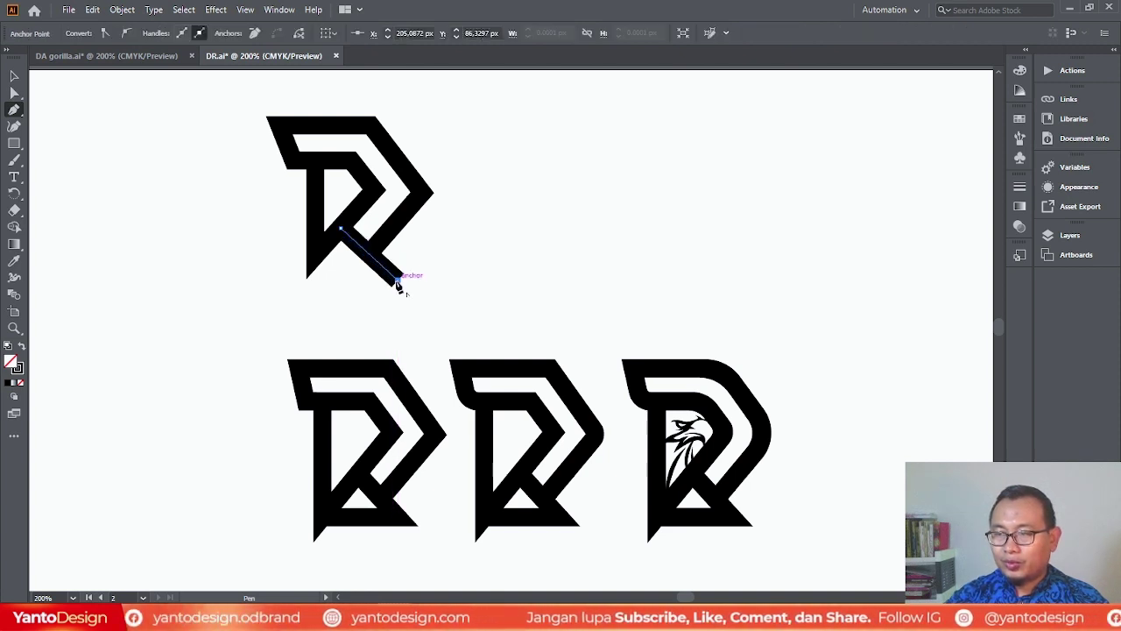
pyautogui.click(312, 282)
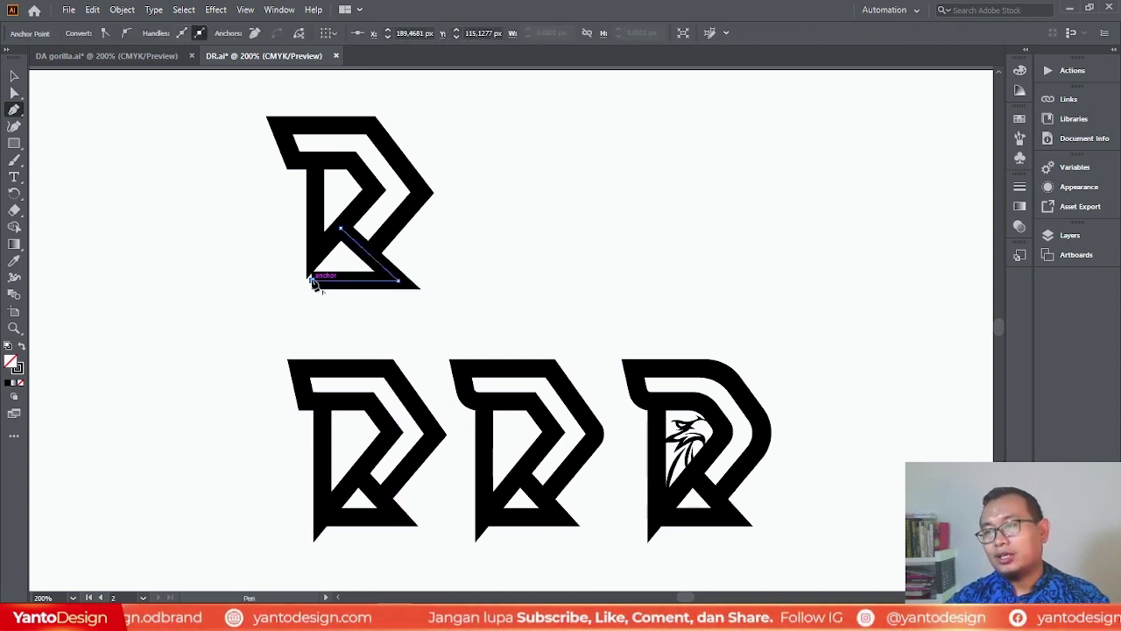
# Move the R's leg path up and left to tuck it against the D, with a final nudge of about 4 px right.
pyautogui.click(14, 77)
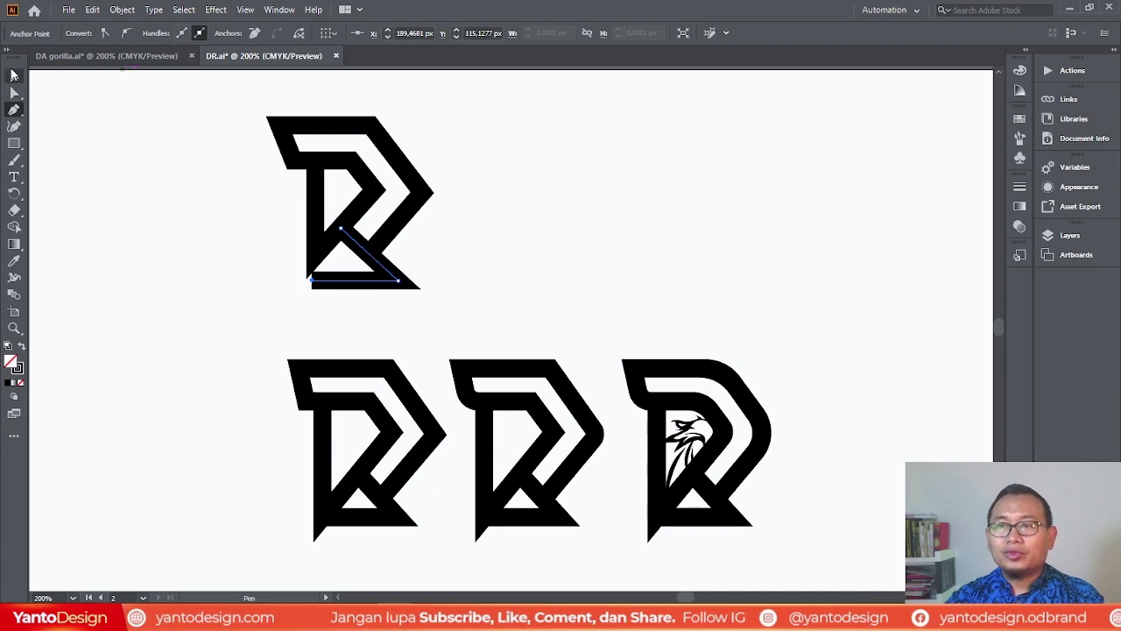
pyautogui.moveTo(402, 280); pyautogui.dragTo(377, 266)
pyautogui.click(438, 282)
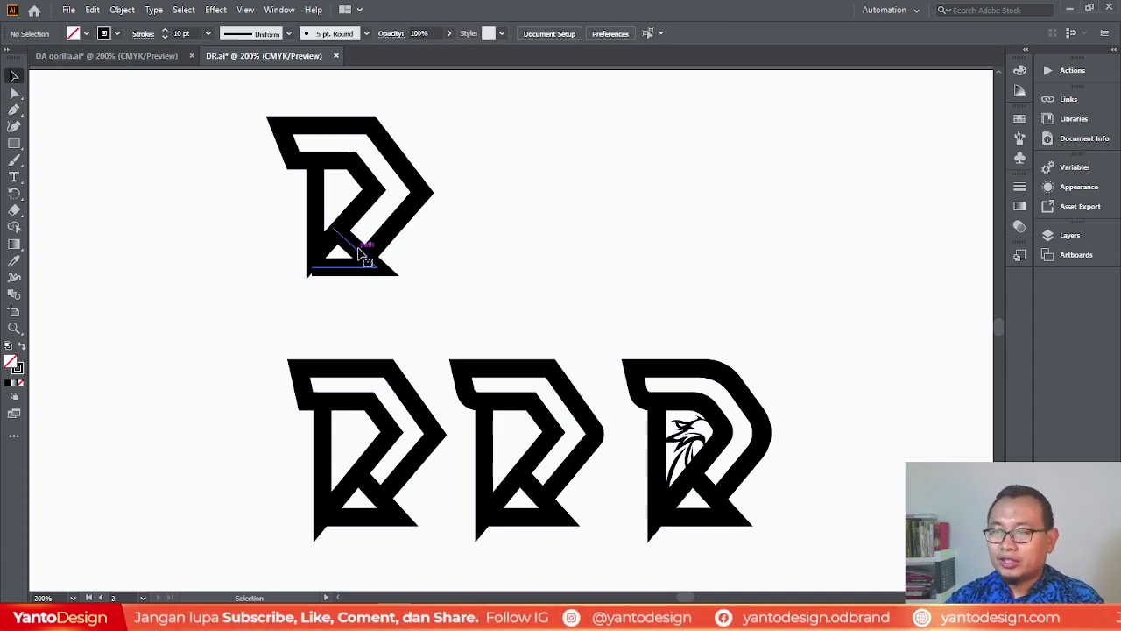
pyautogui.click(359, 254)
pyautogui.press('Right')
pyautogui.press('Right')
pyautogui.press('Right')
pyautogui.press('Right')
pyautogui.click(449, 276)
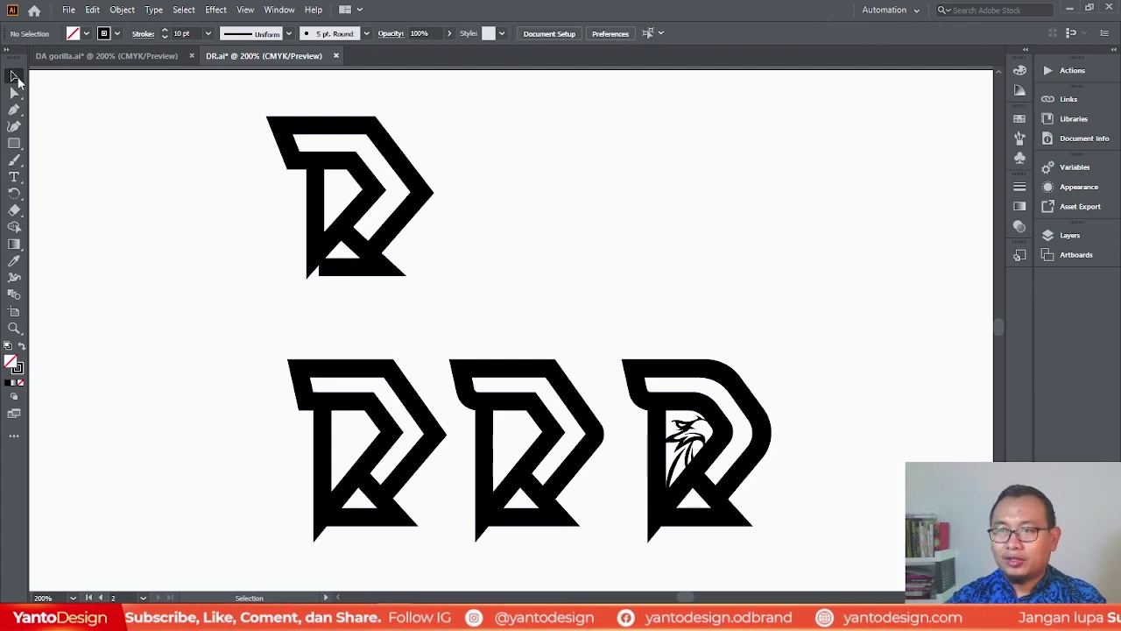
# Lower the D's bottom anchor point straight down so its pointed tip extends below the R's base.
pyautogui.click(14, 92)
pyautogui.click(317, 253)
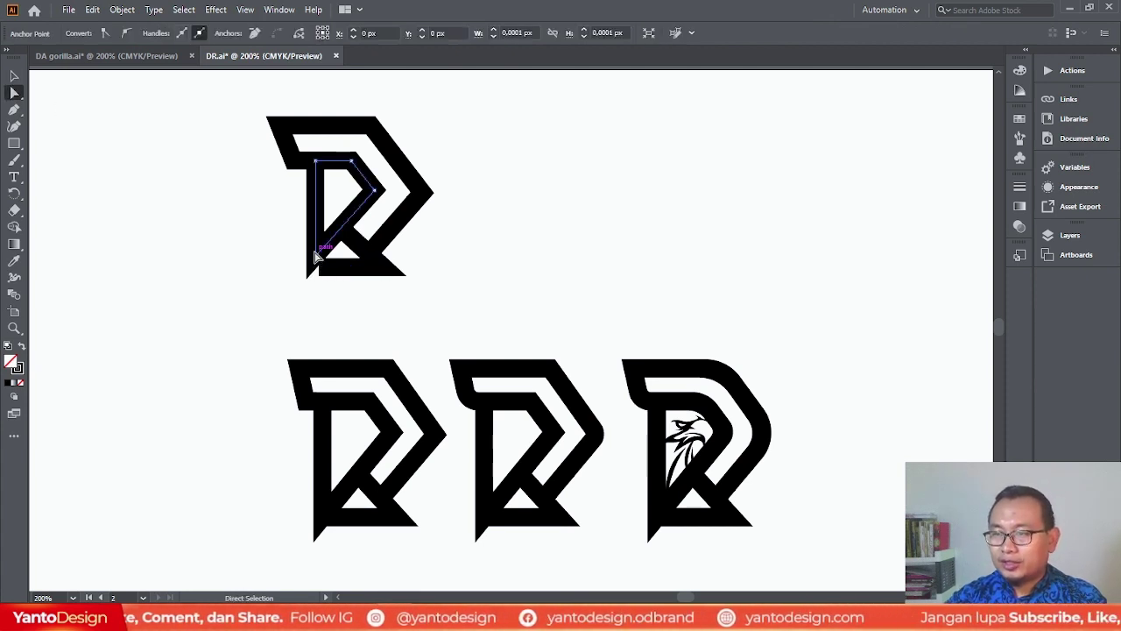
pyautogui.press('Down')
pyautogui.press('Down')
pyautogui.press('Down')
pyautogui.press('Down')
pyautogui.press('Down')
pyautogui.press('Down')
pyautogui.press('Down')
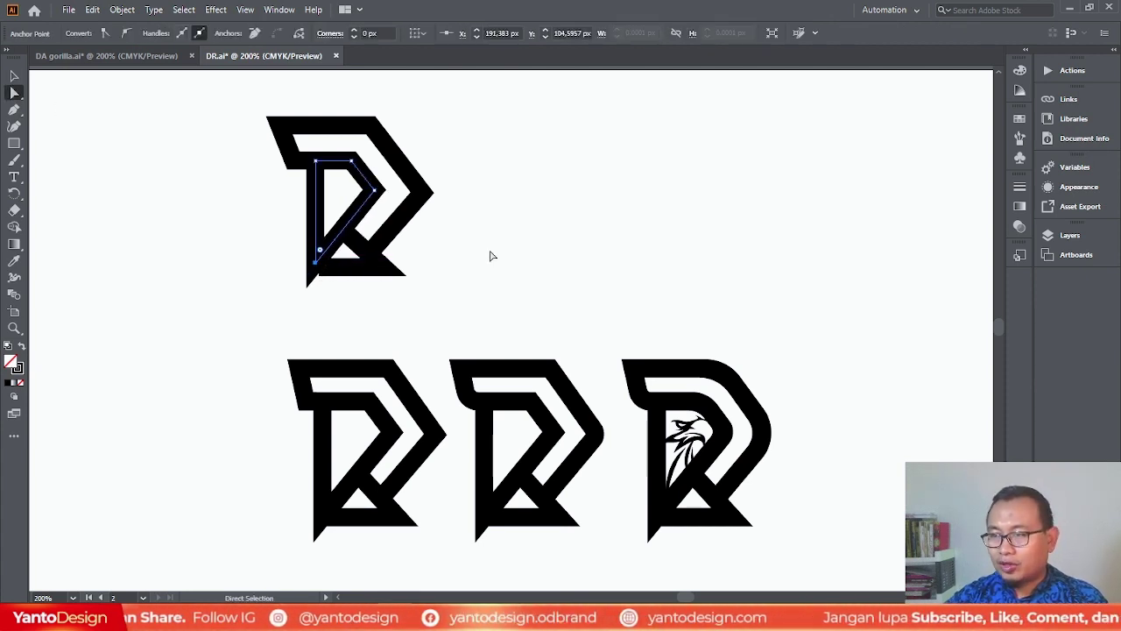
pyautogui.press('Down')
pyautogui.press('Left')
pyautogui.press('Left')
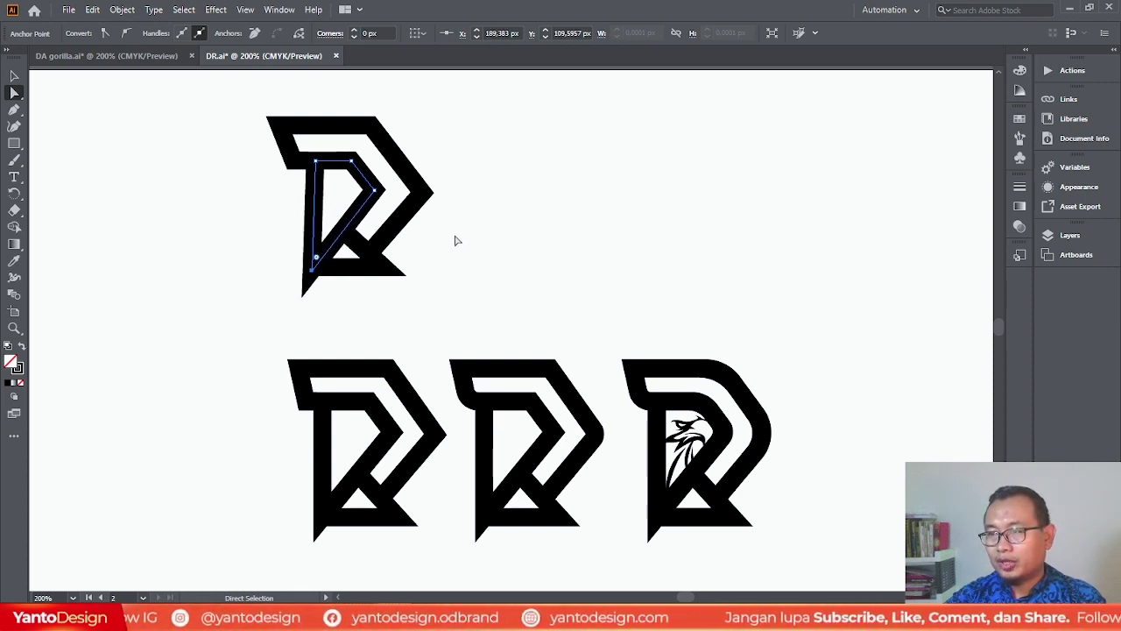
pyautogui.press('Right')
pyautogui.press('Right')
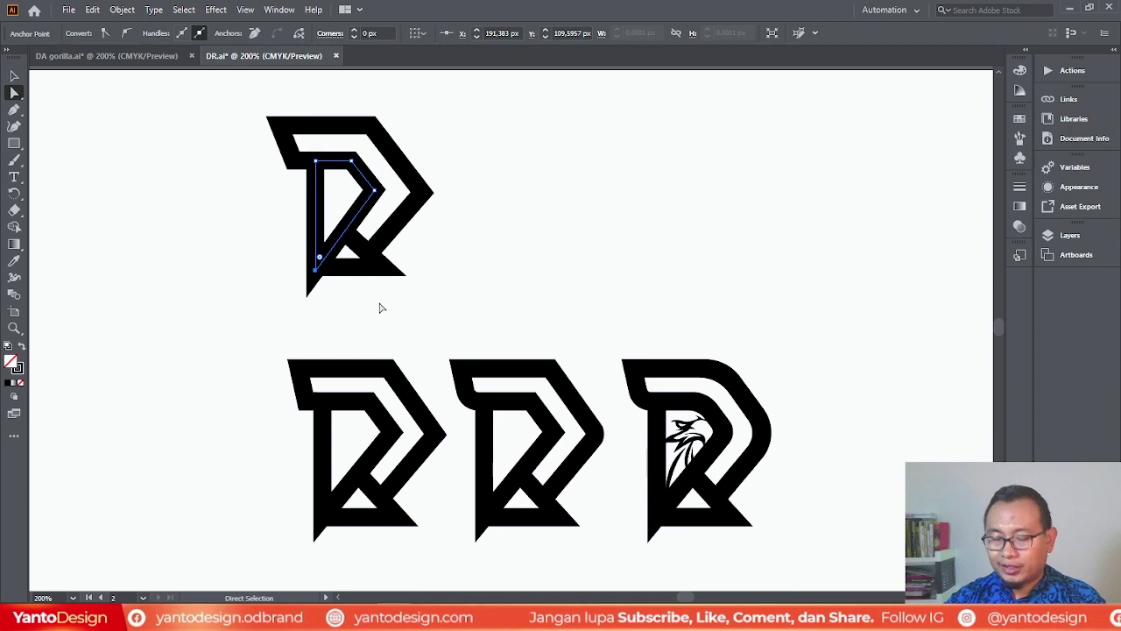
pyautogui.press('Down')
pyautogui.click(470, 271)
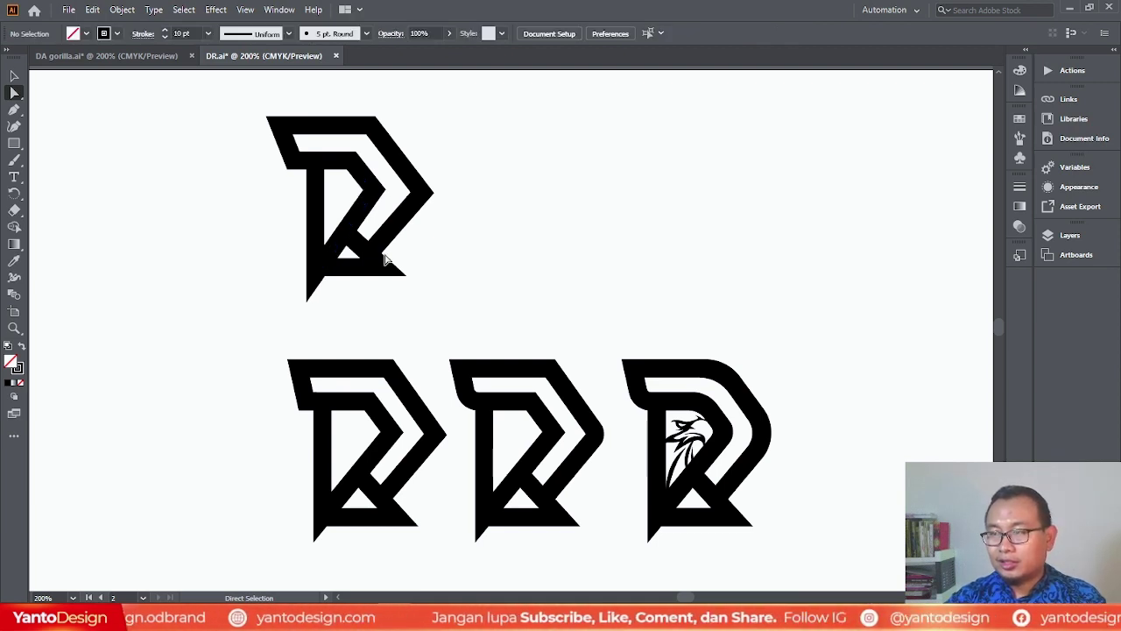
# Shift the outer path's right and upper-right anchors 2 px left and lower its top edge 1 px.
pyautogui.click(426, 192)
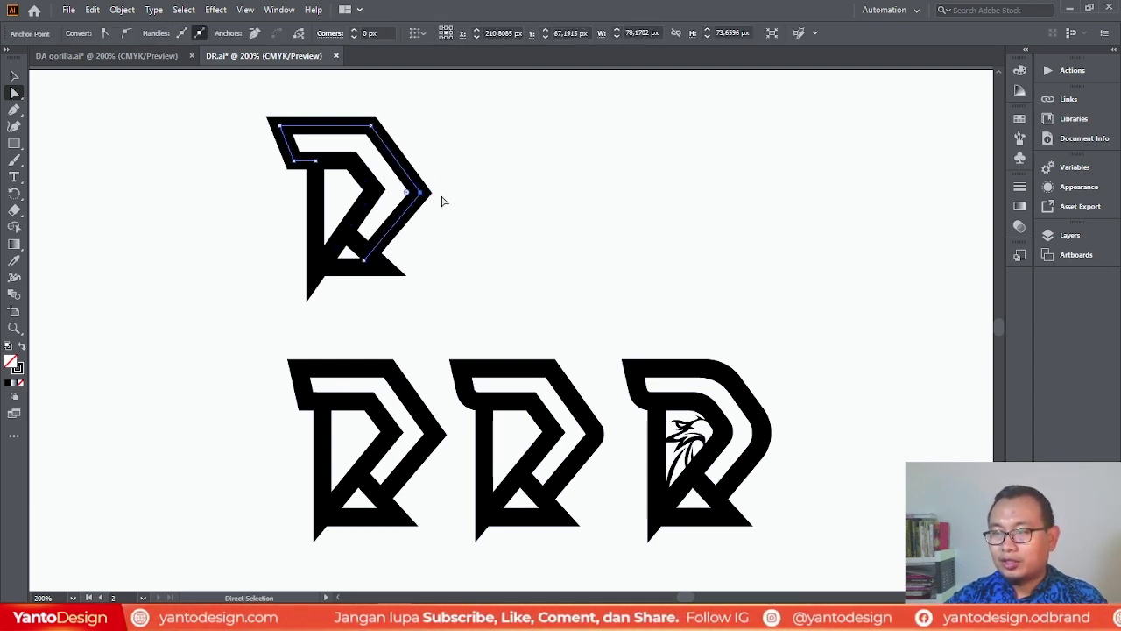
pyautogui.click(371, 126)
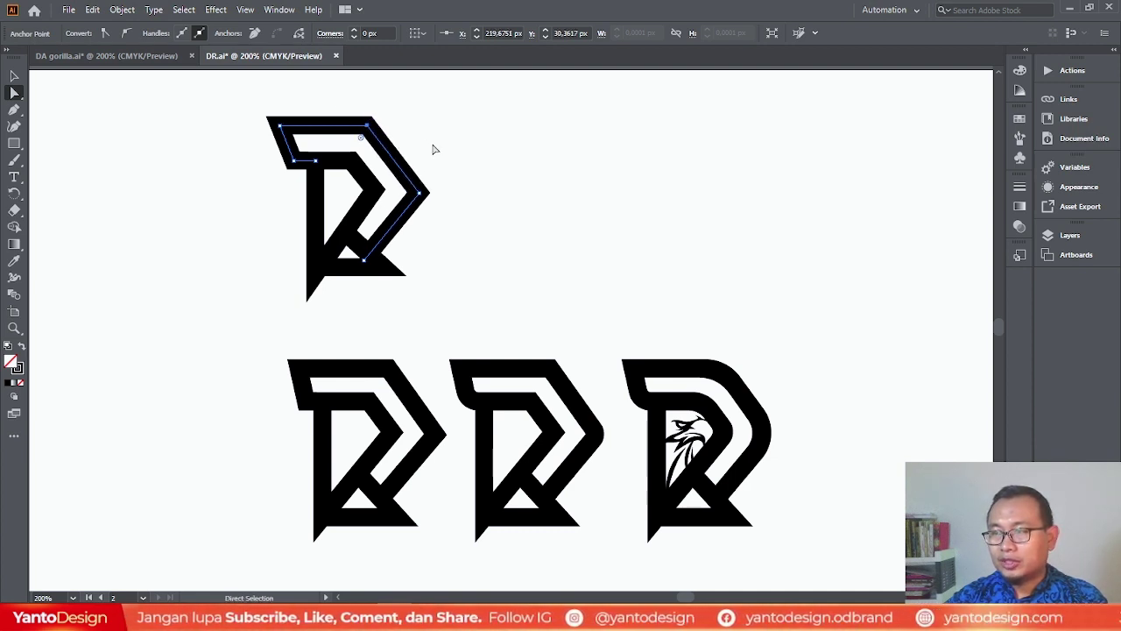
pyautogui.moveTo(252, 100); pyautogui.dragTo(413, 140)
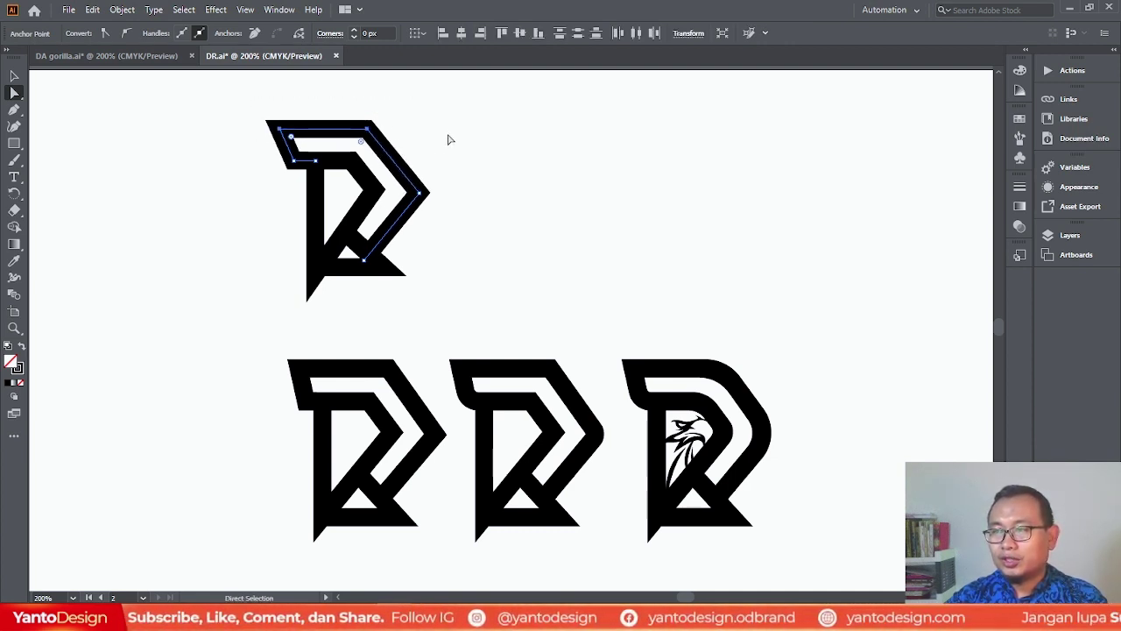
# Fine-tune the outer path by nudging its upper-right anchor slightly right and its right anchor slightly left and up.
pyautogui.click(419, 194)
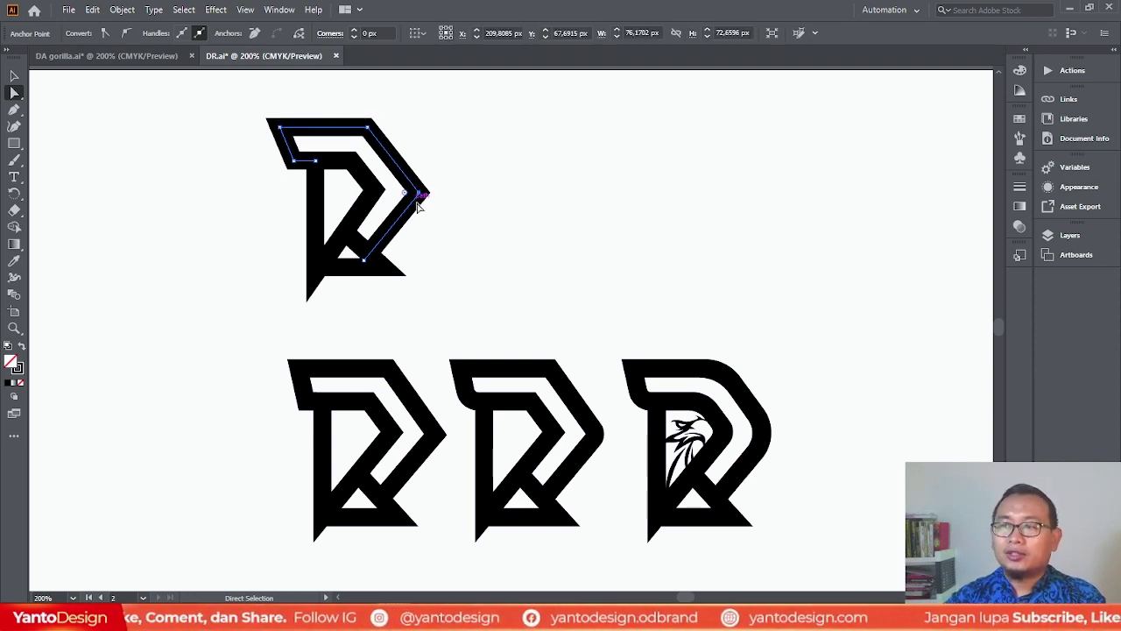
pyautogui.moveTo(405, 100); pyautogui.dragTo(360, 140)
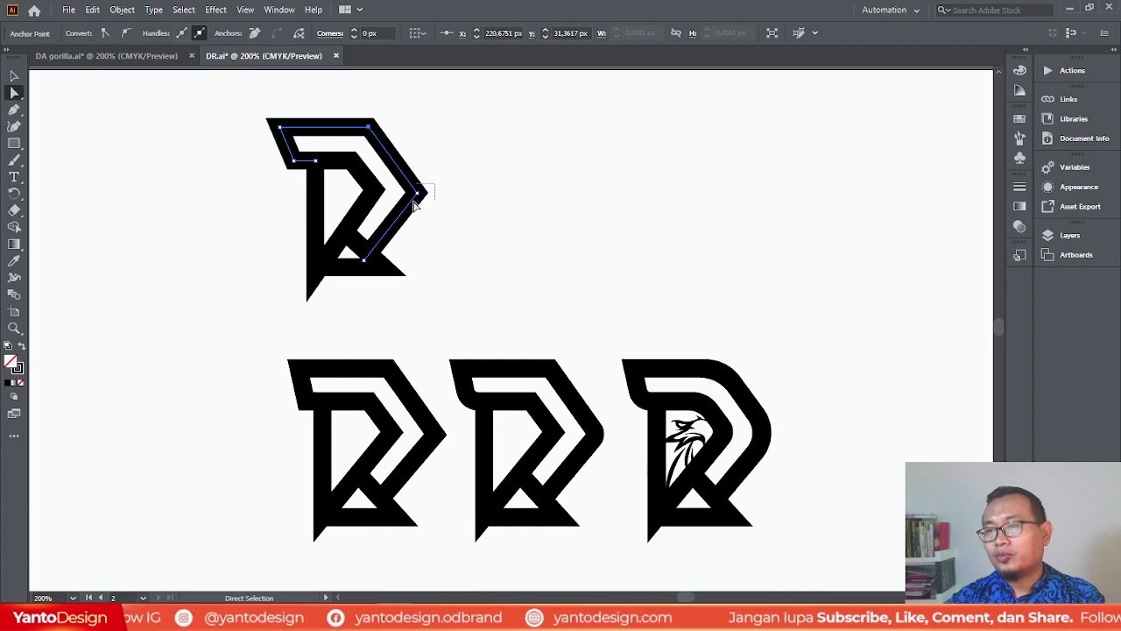
pyautogui.moveTo(415, 201); pyautogui.dragTo(417, 203)
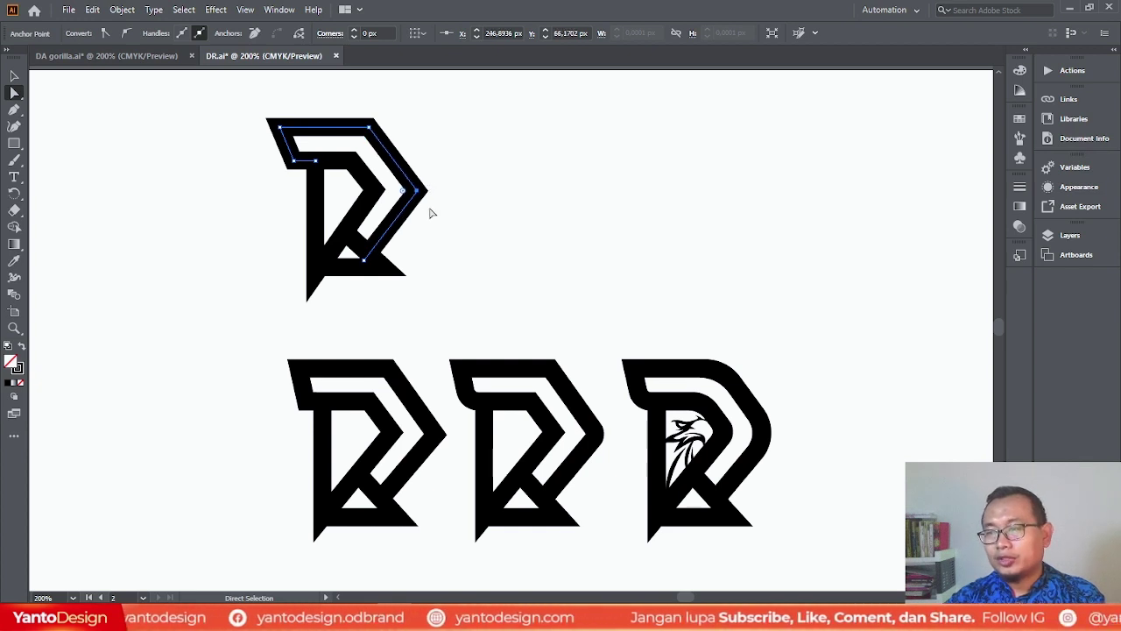
pyautogui.click(459, 208)
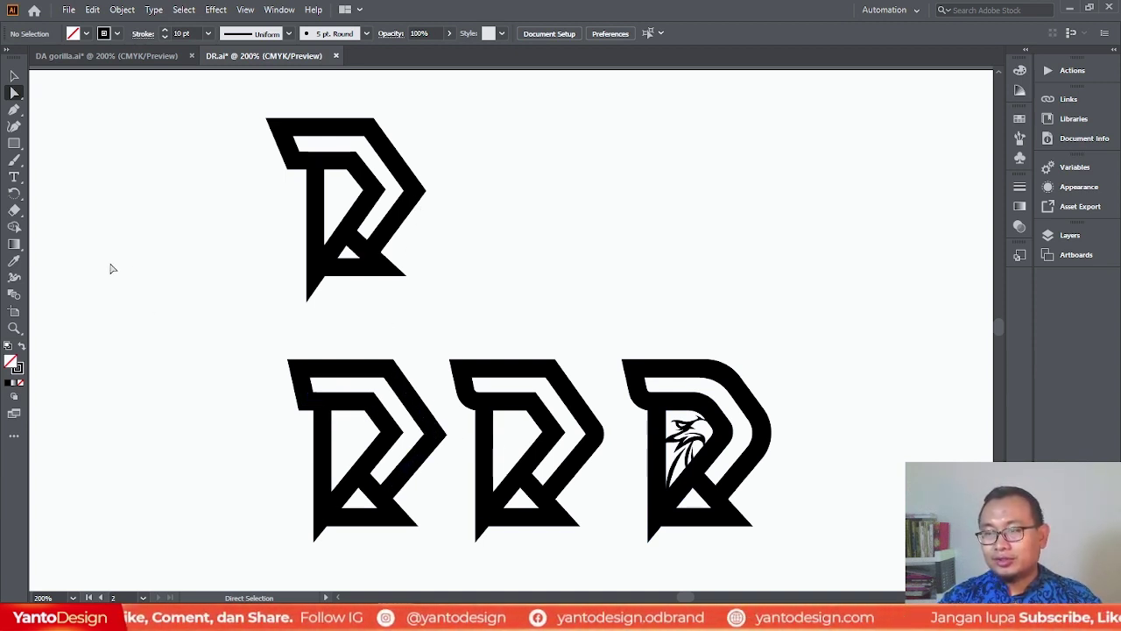
# Round the lower-left corner of the left monogram's outer path to a radius of about 5.76 px.
pyautogui.click(14, 76)
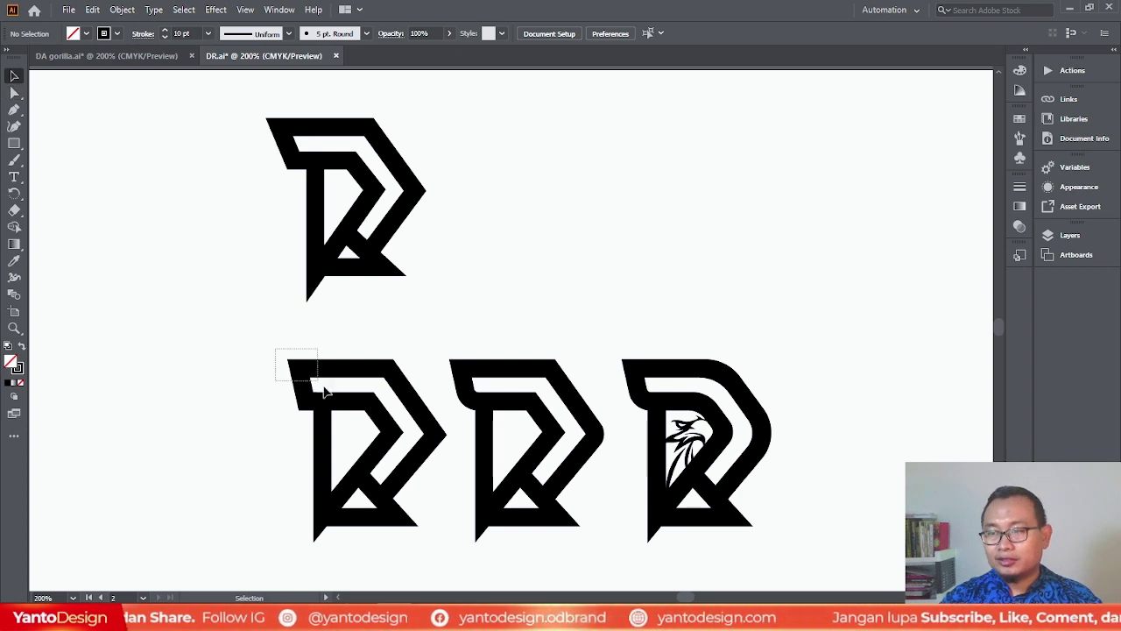
pyautogui.click(315, 401)
pyautogui.scroll(2, 315, 401)
pyautogui.hotkey('ctrl', 'shift', 'a')
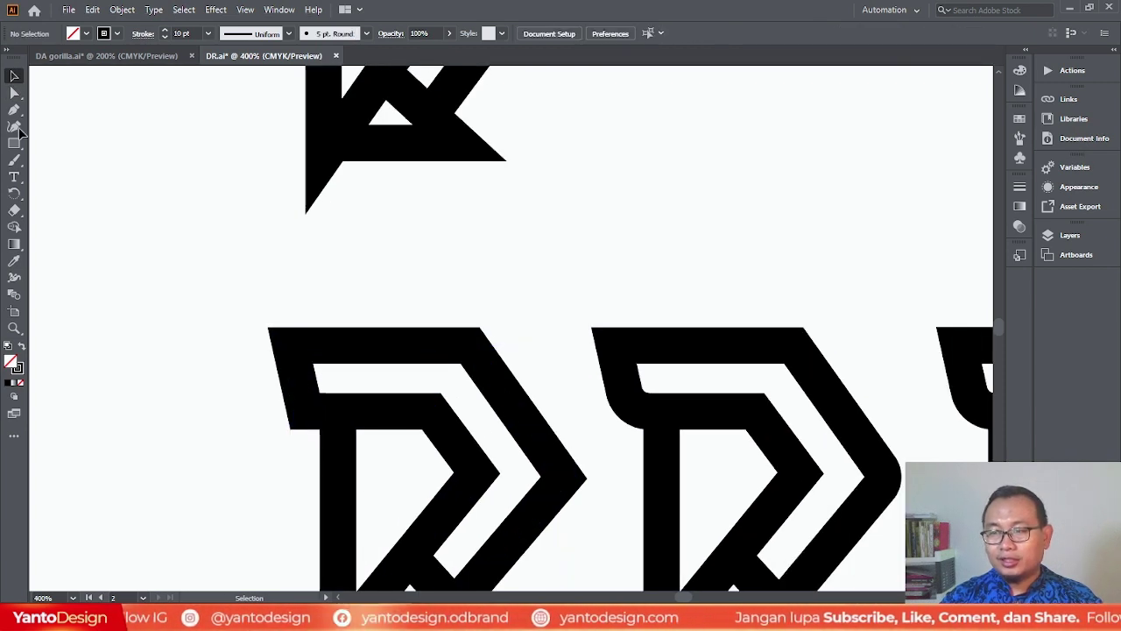
pyautogui.click(14, 92)
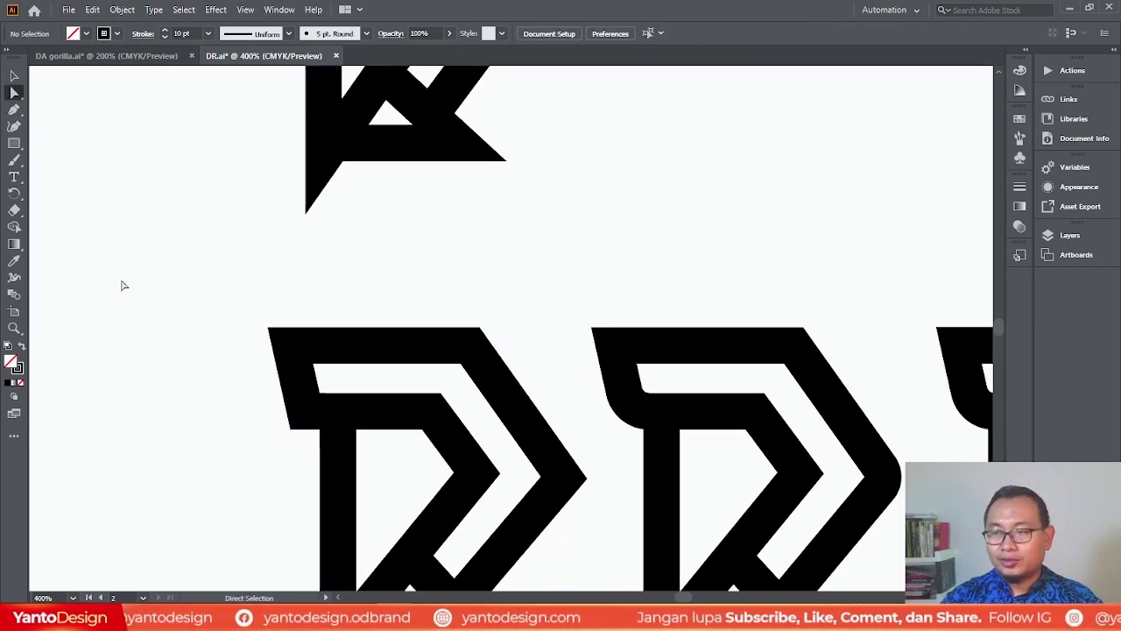
pyautogui.moveTo(290, 422); pyautogui.dragTo(326, 393)
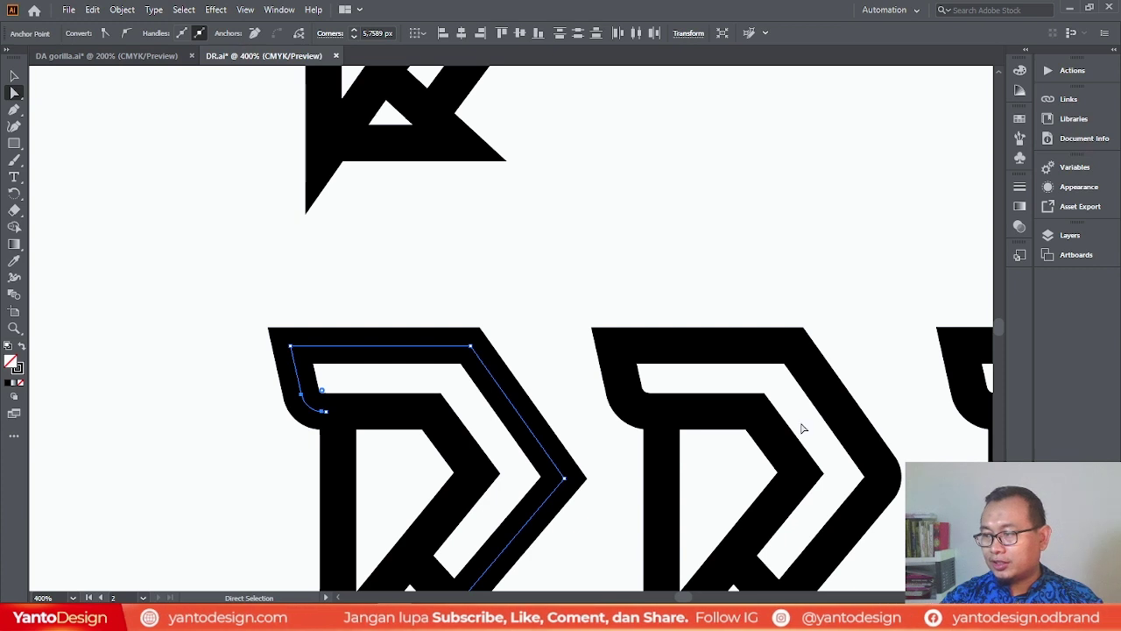
# Round the right corner of the left monogram's outer path to a radius of about 5.88 px.
pyautogui.scroll(-2, 806, 426)
pyautogui.scroll(-1, 896, 395)
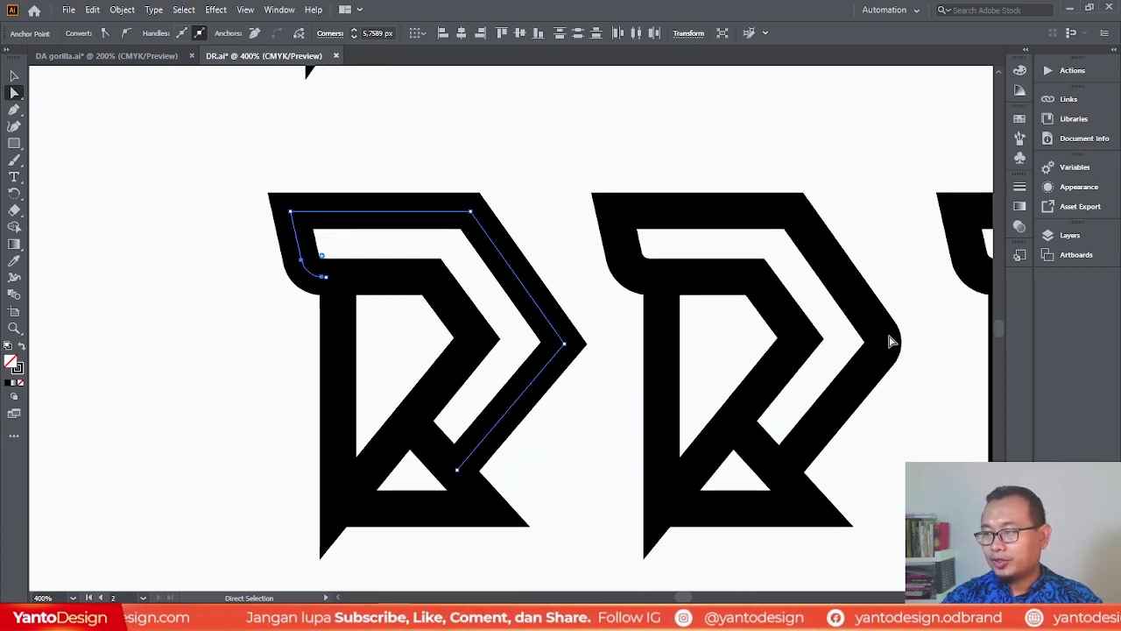
pyautogui.click(562, 344)
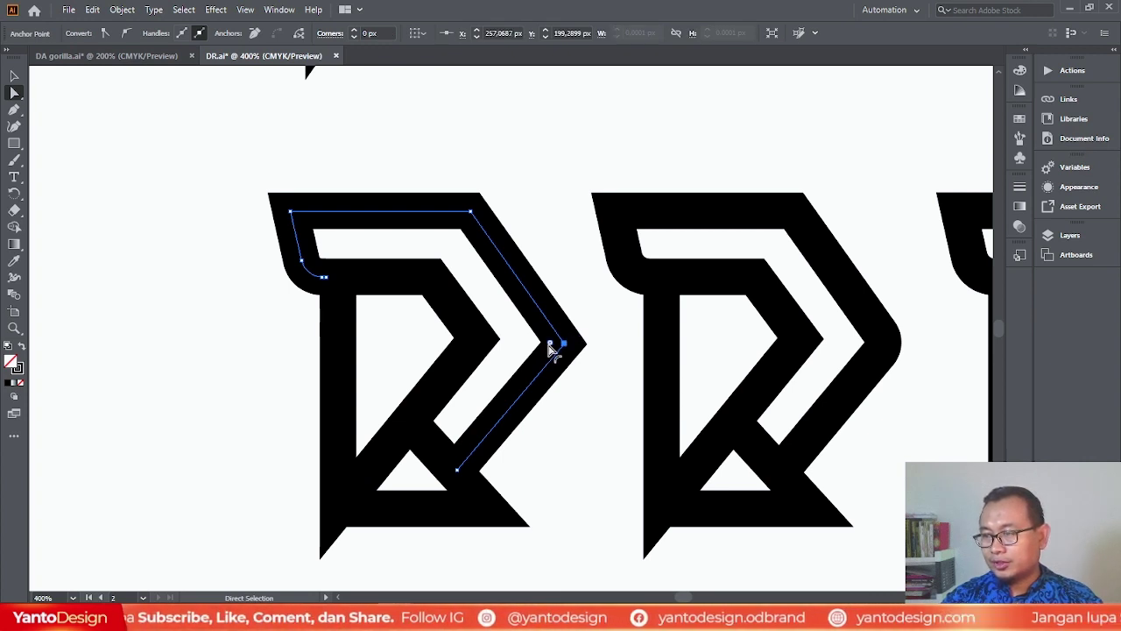
pyautogui.moveTo(552, 349)
pyautogui.mouseDown()
pyautogui.moveTo(541, 359)
pyautogui.moveTo(536, 351)
pyautogui.moveTo(543, 364)
pyautogui.mouseUp()
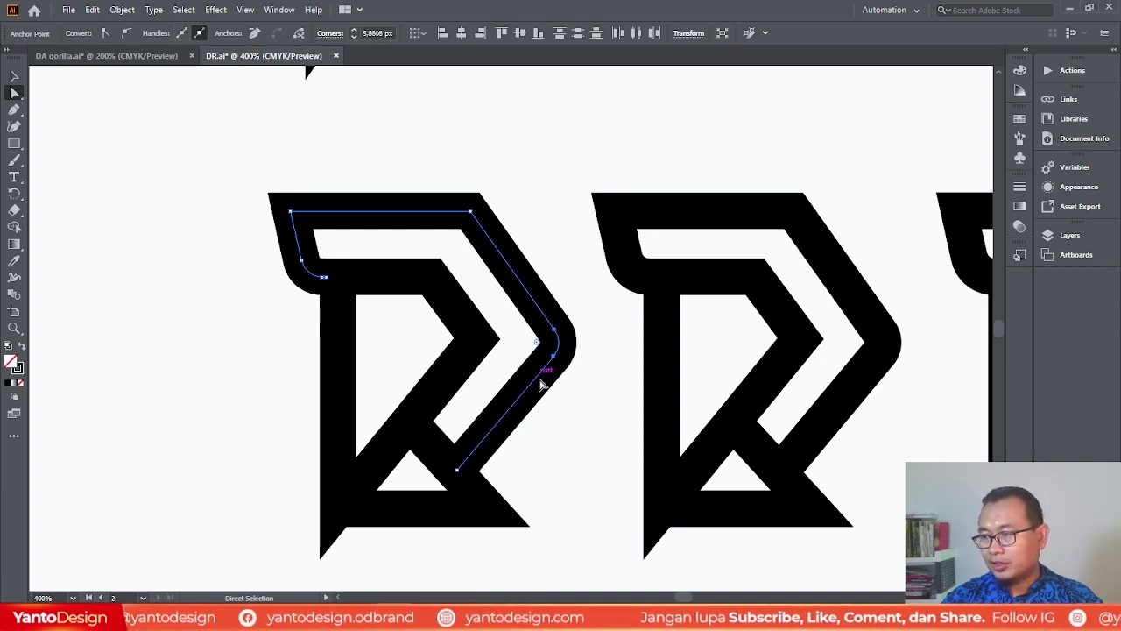
pyautogui.click(573, 424)
pyautogui.scroll(-2, 400, 365)
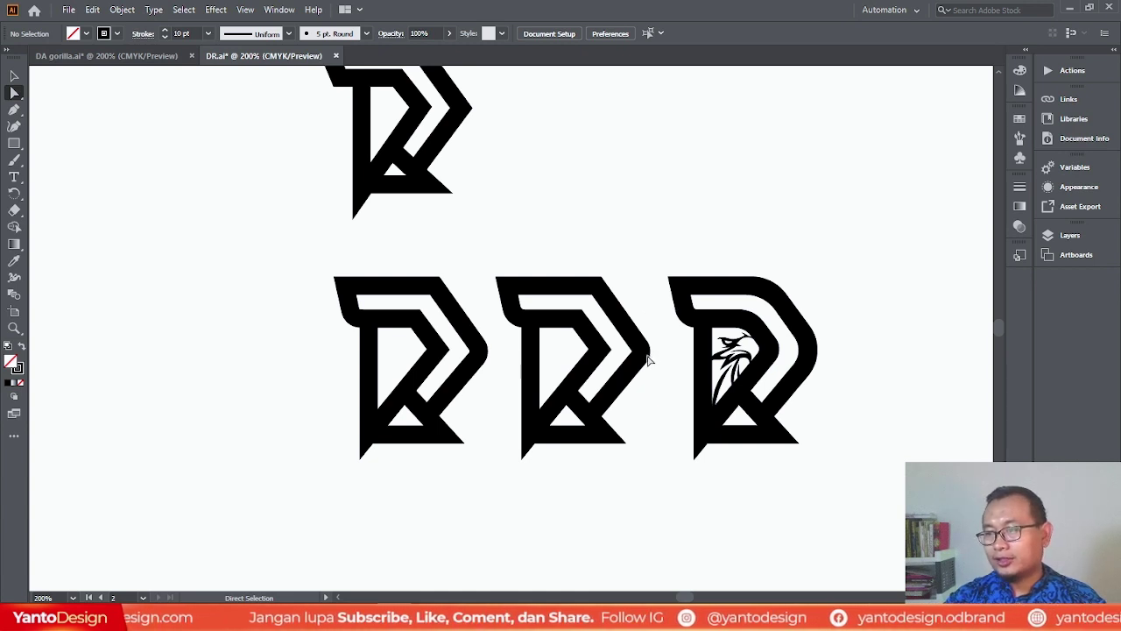
# Round the upper-right corners of the middle monogram's outer and inner paths together to about 8.7 px.
pyautogui.keyDown('alt'); pyautogui.click(606, 293); pyautogui.keyUp('alt')
pyautogui.scroll(2, 604, 285)
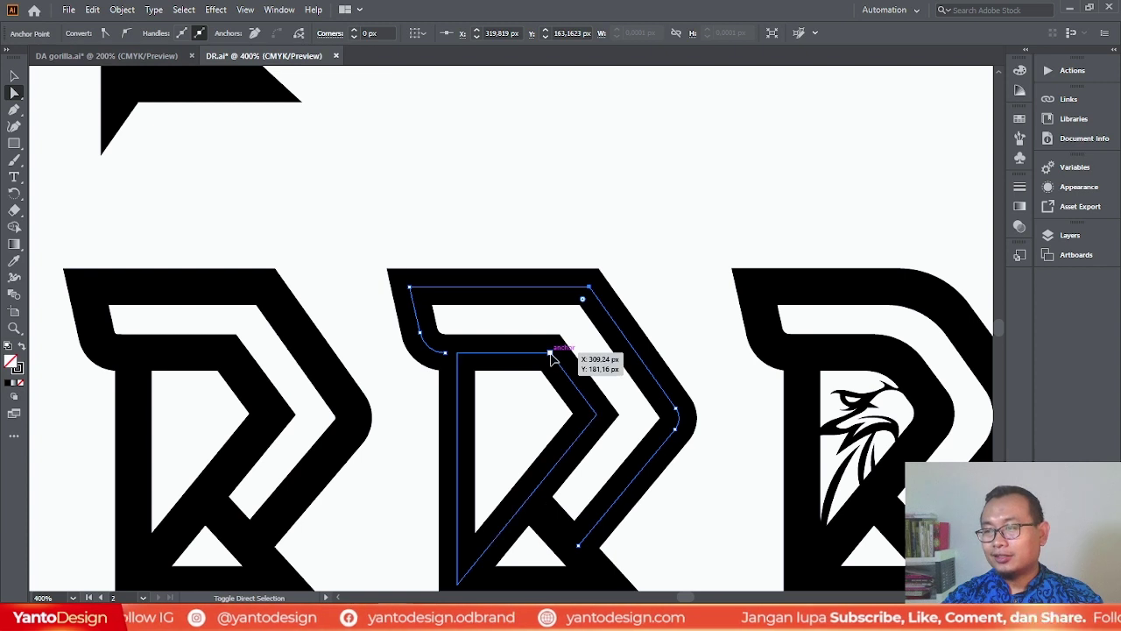
pyautogui.keyDown('shift'); pyautogui.click(547, 364); pyautogui.keyUp('shift')
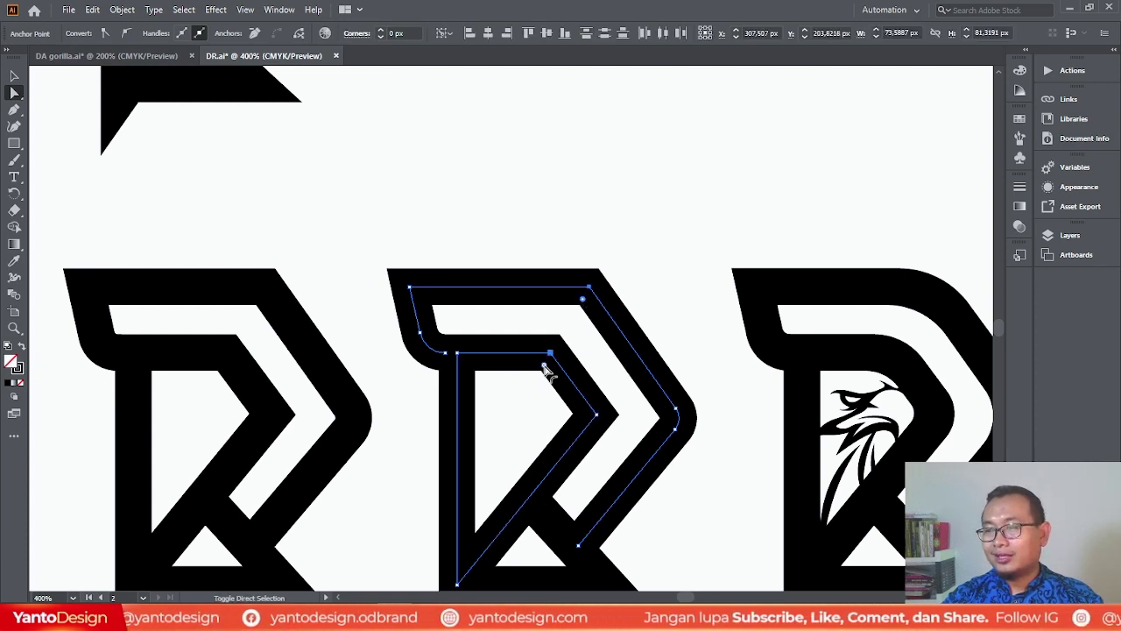
pyautogui.moveTo(545, 365); pyautogui.dragTo(533, 383)
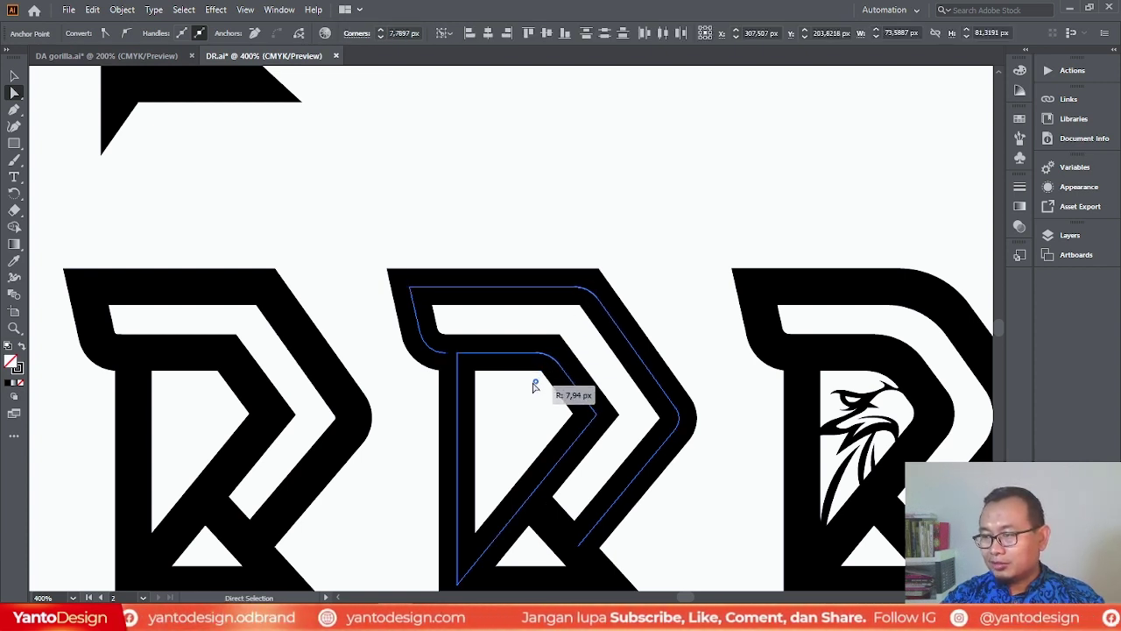
pyautogui.click(642, 268)
# Enlarge the upper-right corner radius of the middle monogram's outer path to about 20 px.
pyautogui.click(572, 287)
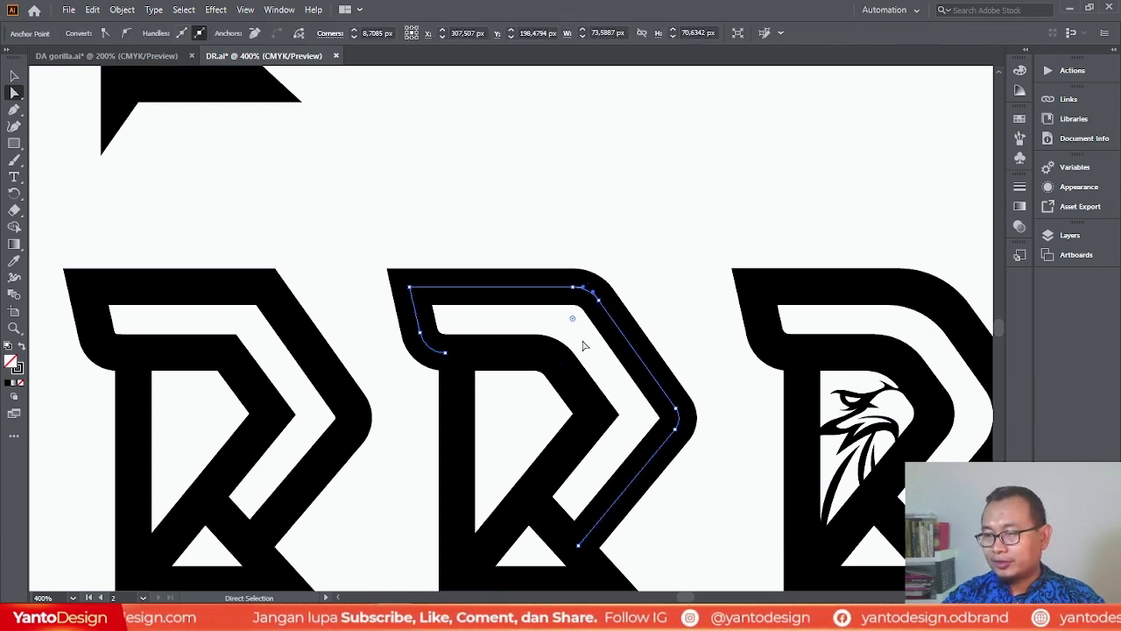
pyautogui.click(651, 234)
pyautogui.click(613, 323)
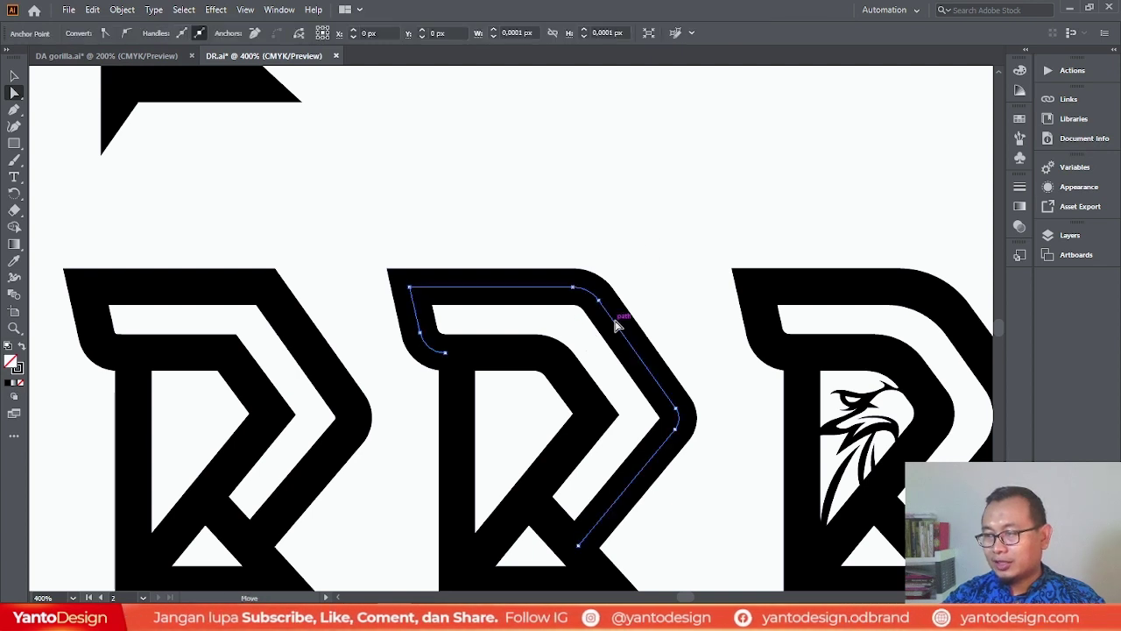
pyautogui.moveTo(602, 280); pyautogui.dragTo(550, 362)
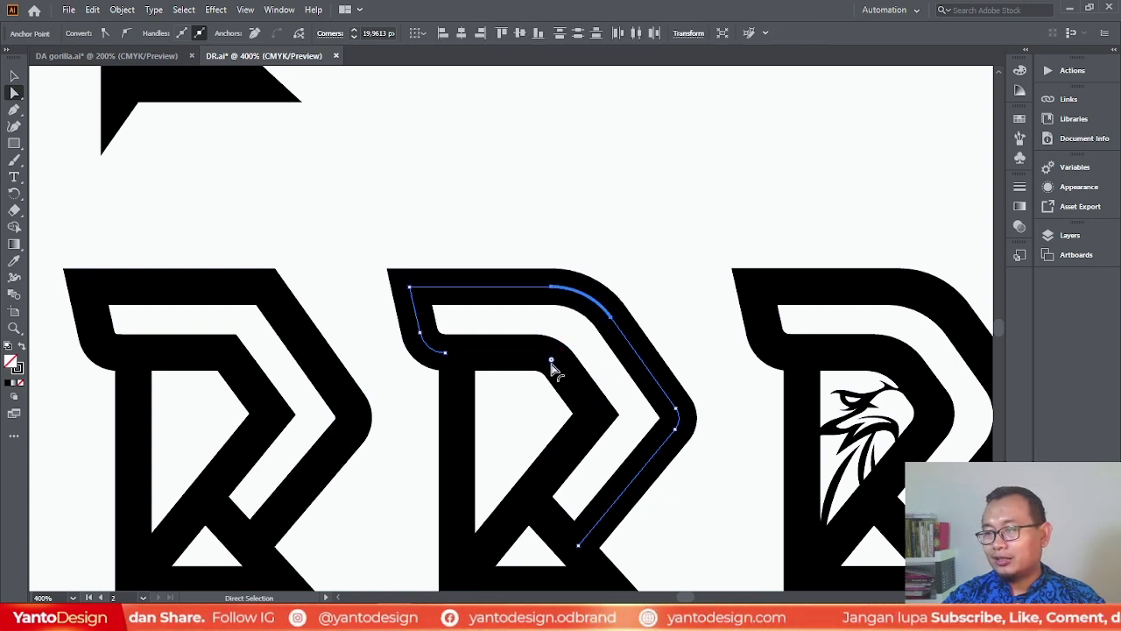
pyautogui.click(648, 216)
pyautogui.scroll(-2, 465, 239)
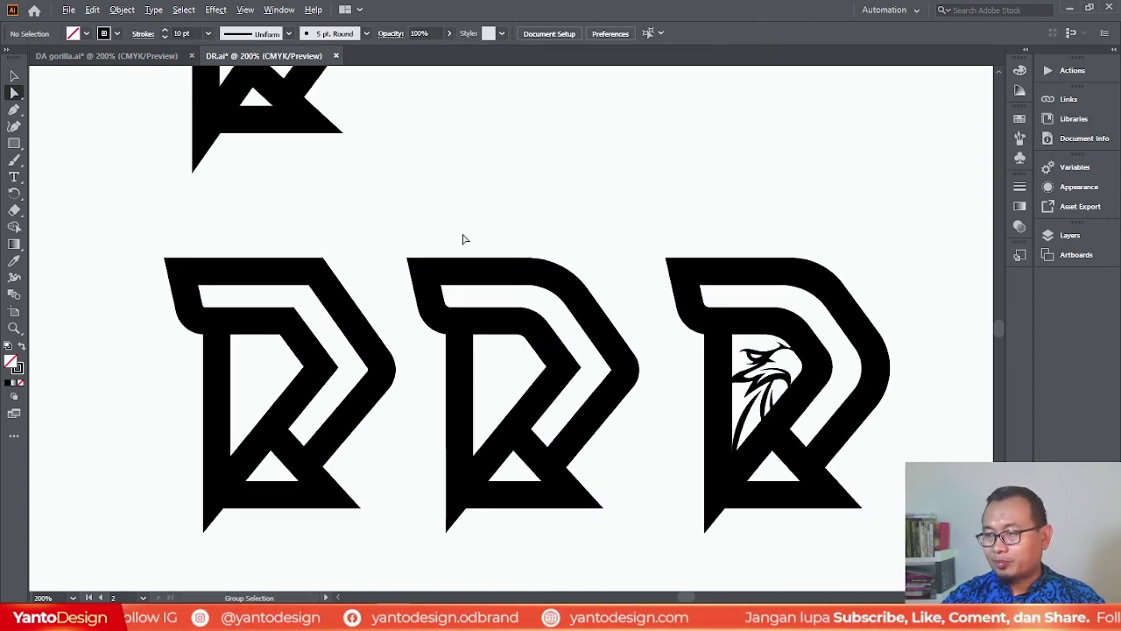
# Round the right corners of the middle monogram's inner and outer paths, widening the outer radius to about 23.9 px.
pyautogui.scroll(2, 561, 313)
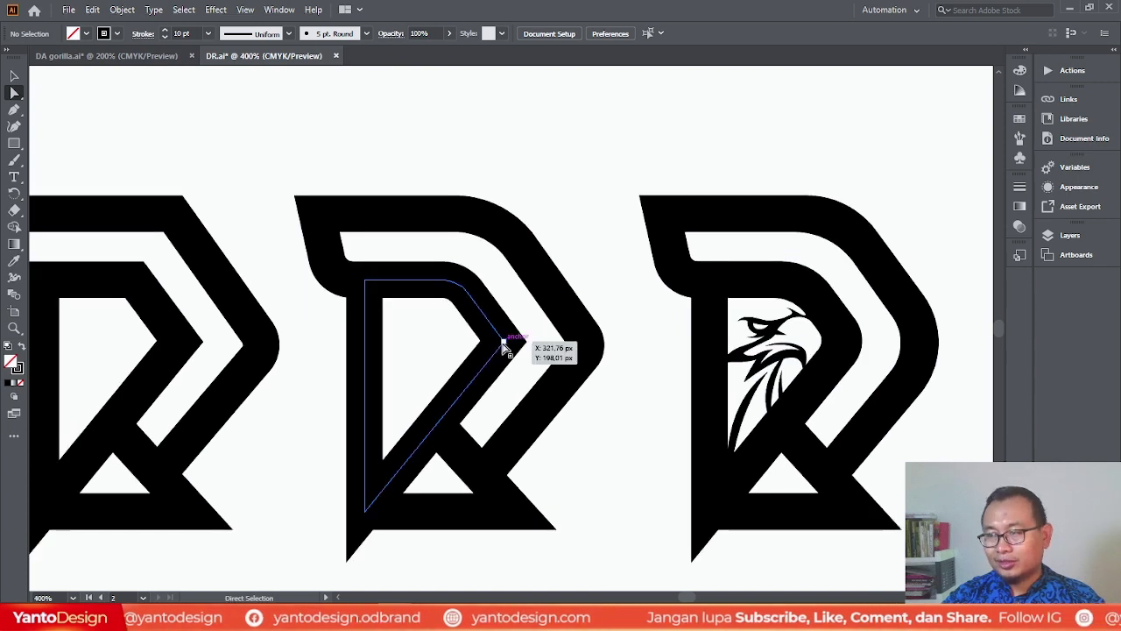
pyautogui.click(504, 345)
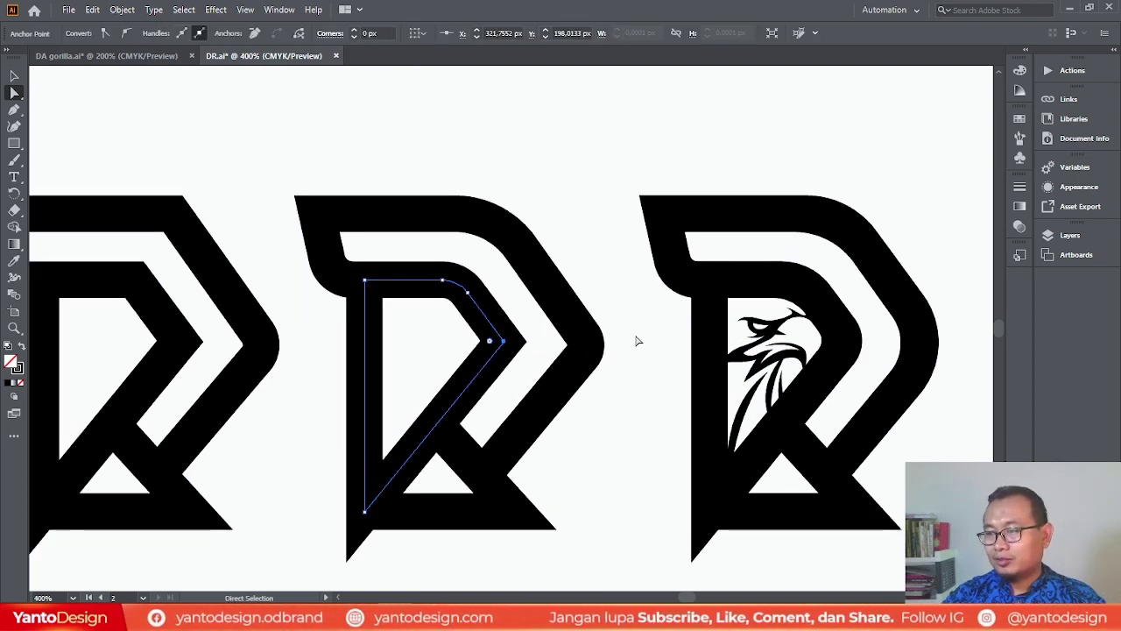
pyautogui.keyDown('shift'); pyautogui.click(583, 344); pyautogui.keyUp('shift')
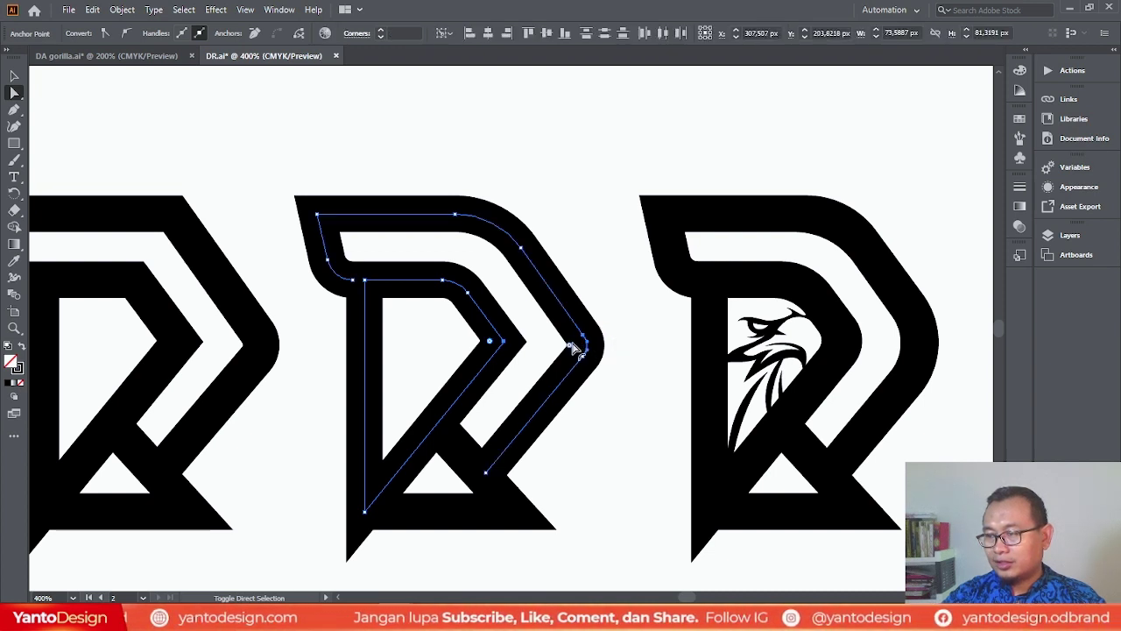
pyautogui.moveTo(571, 351); pyautogui.dragTo(473, 344)
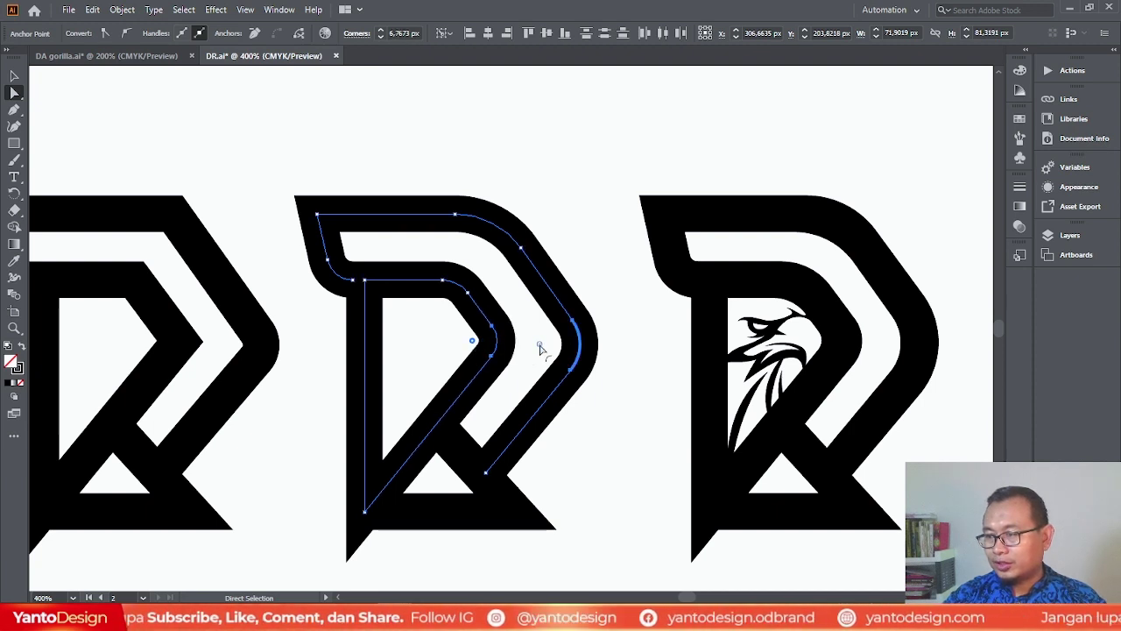
pyautogui.moveTo(540, 348); pyautogui.dragTo(495, 355)
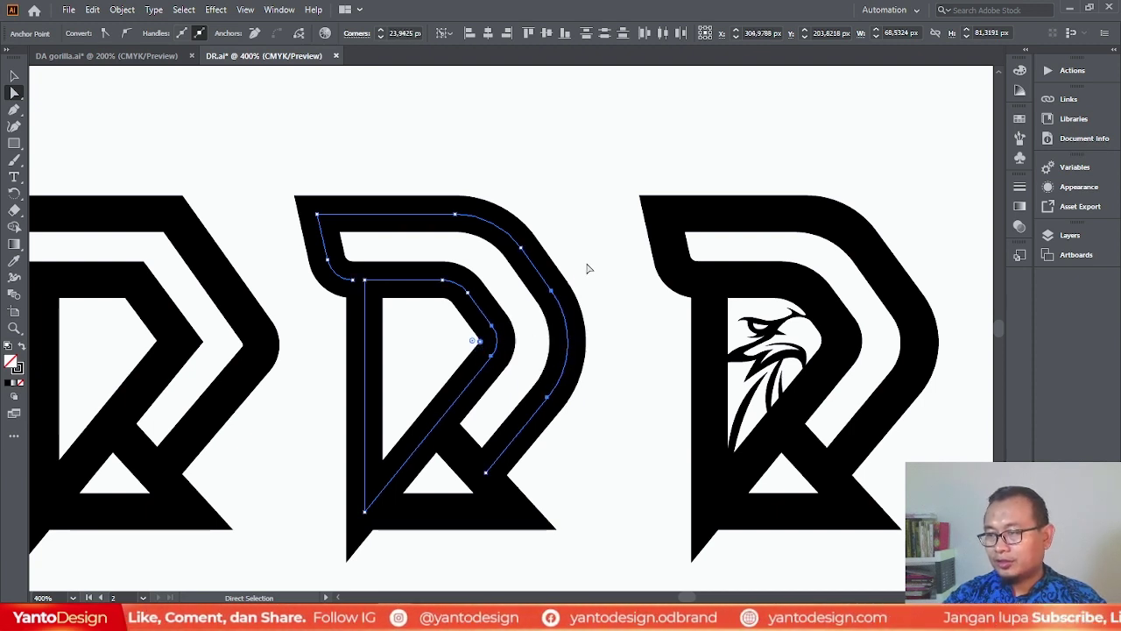
pyautogui.click(588, 267)
pyautogui.keyDown('alt'); pyautogui.scroll(-1, 515, 283); pyautogui.keyUp('alt')
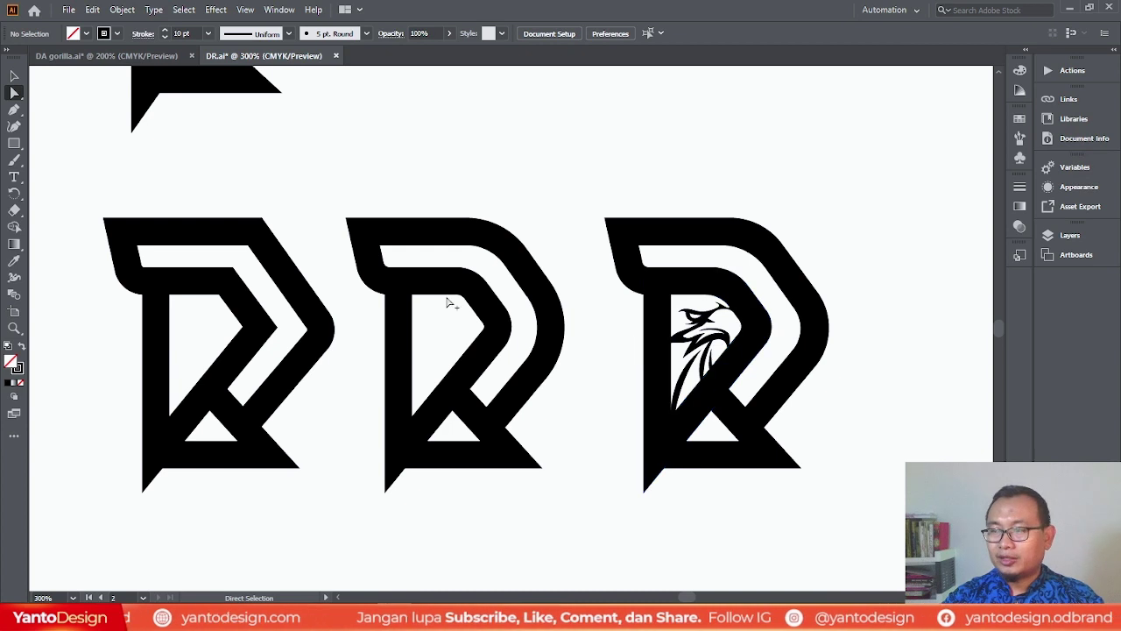
# Set the middle monogram's inner path upper-right corner radius to about 9.5 px and round its right corner slightly more.
pyautogui.scroll(4, 518, 305)
pyautogui.click(567, 279)
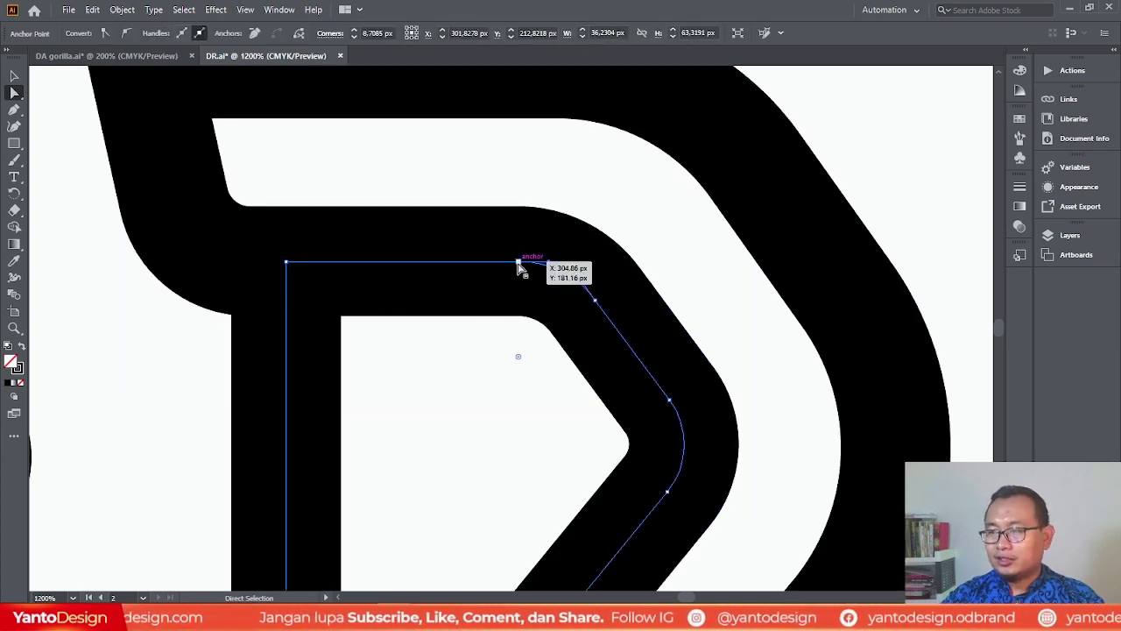
pyautogui.click(521, 261)
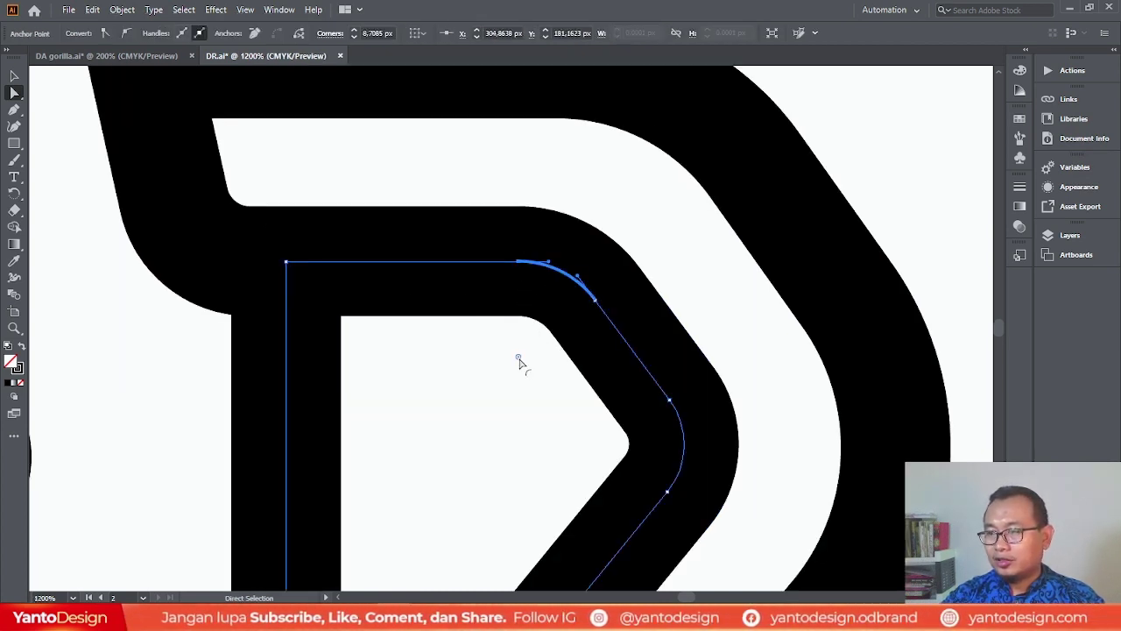
pyautogui.moveTo(518, 361); pyautogui.dragTo(514, 370)
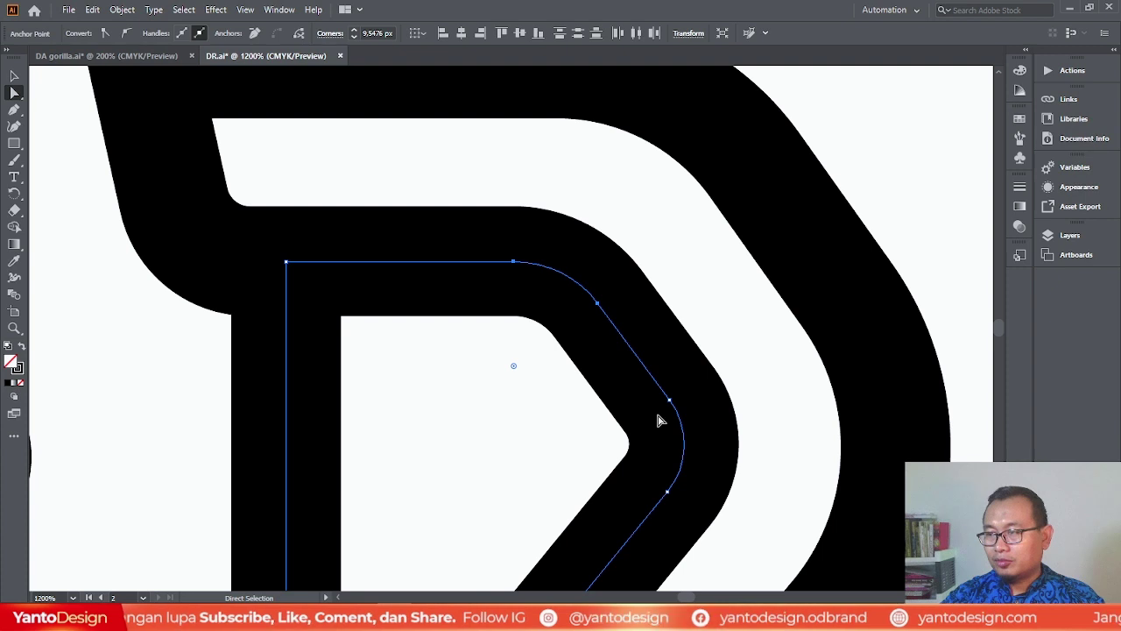
pyautogui.click(669, 493)
pyautogui.moveTo(611, 447); pyautogui.dragTo(602, 446)
pyautogui.click(721, 327)
pyautogui.hotkey('ctrl', '-')
pyautogui.hotkey('ctrl', '-')
pyautogui.hotkey('ctrl', '-')
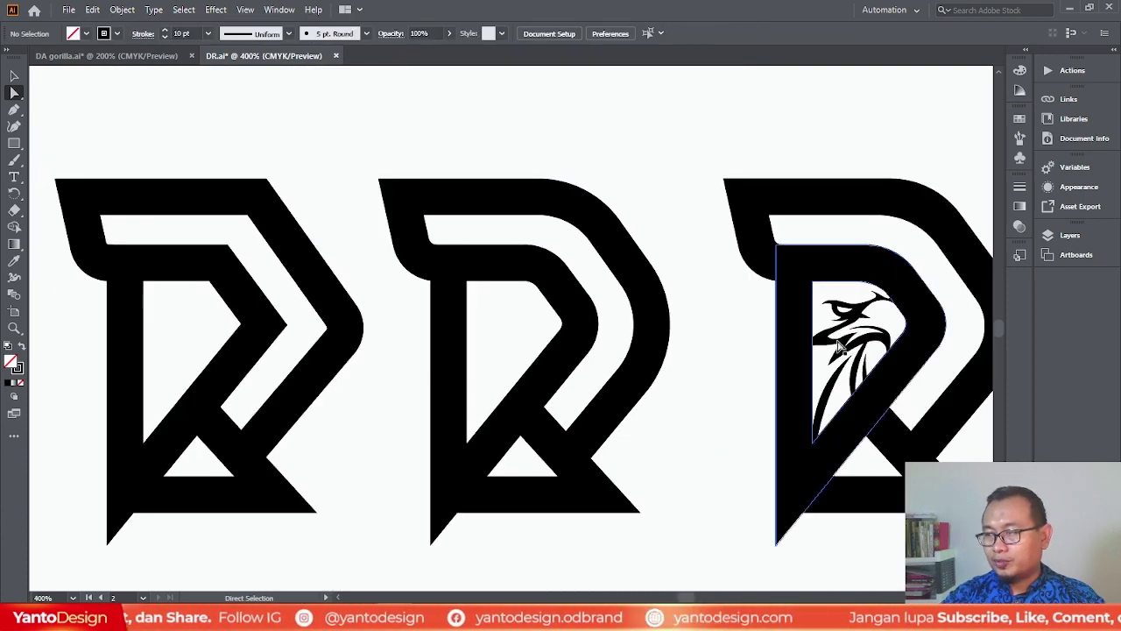
pyautogui.scroll(-1, 490, 295)
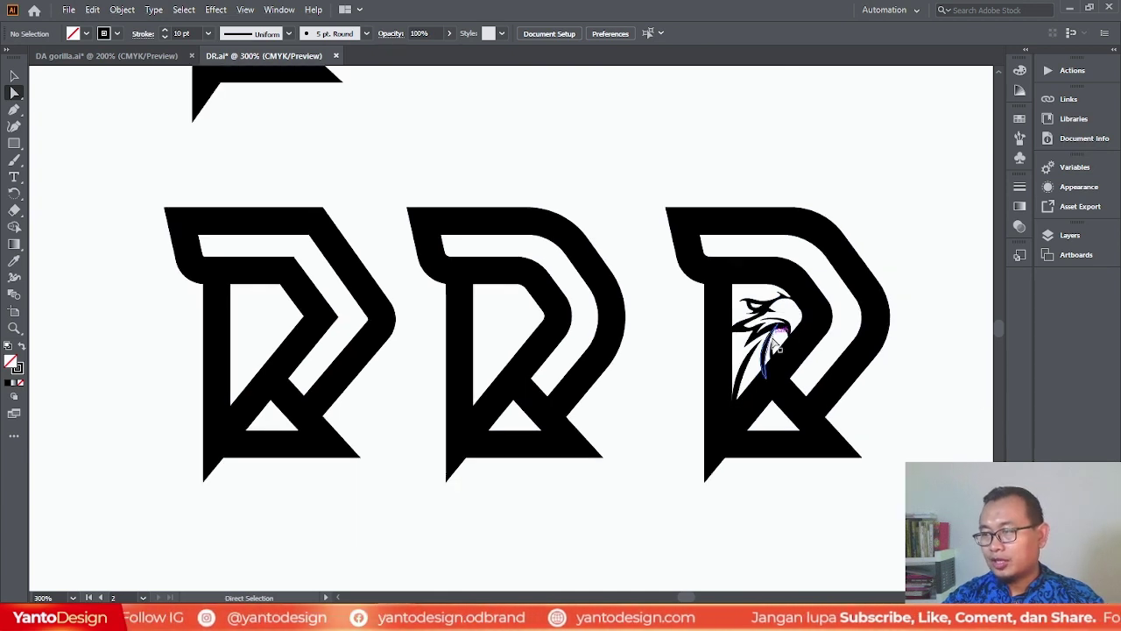
# Select all paths of the middle monogram and expand their fill and stroke into filled shapes.
pyautogui.click(16, 78)
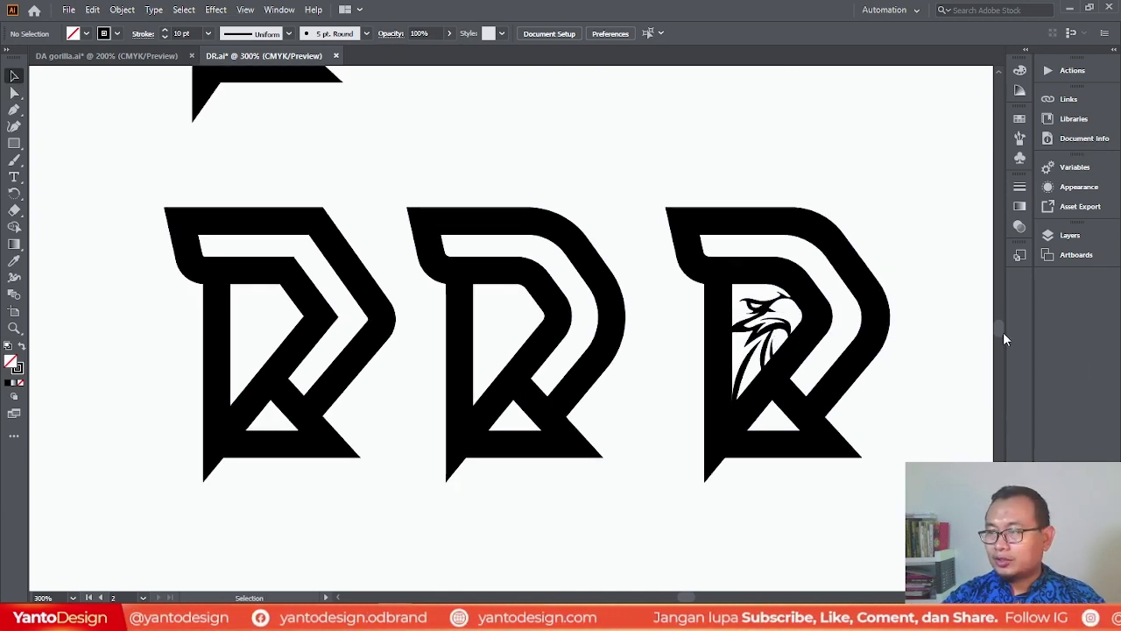
pyautogui.click(781, 220)
pyautogui.click(553, 230)
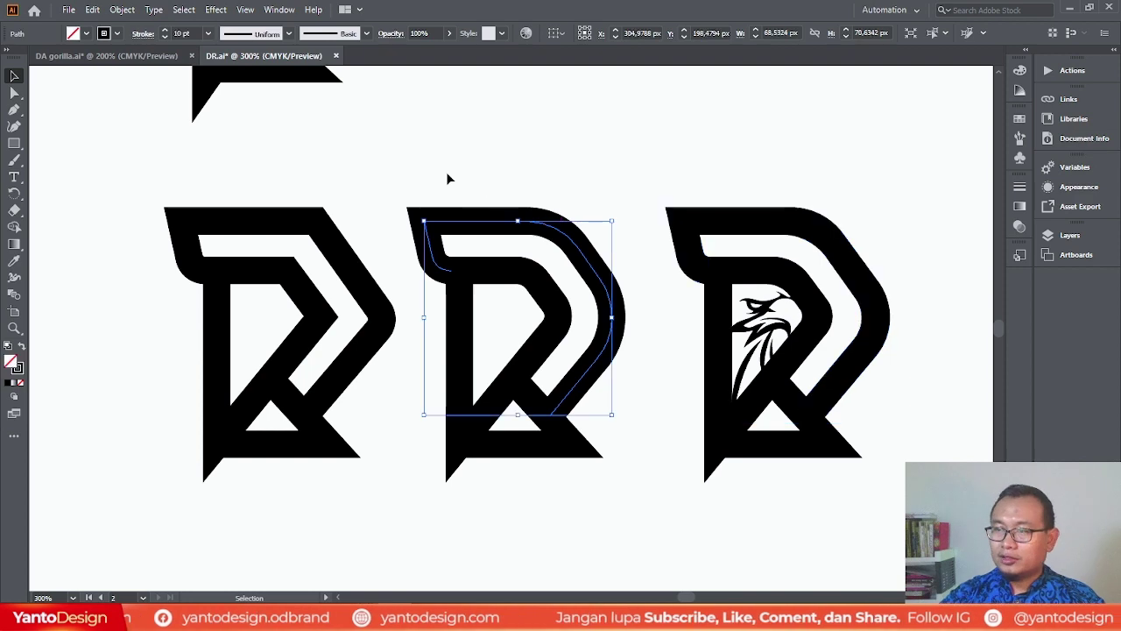
pyautogui.moveTo(436, 163); pyautogui.dragTo(622, 493)
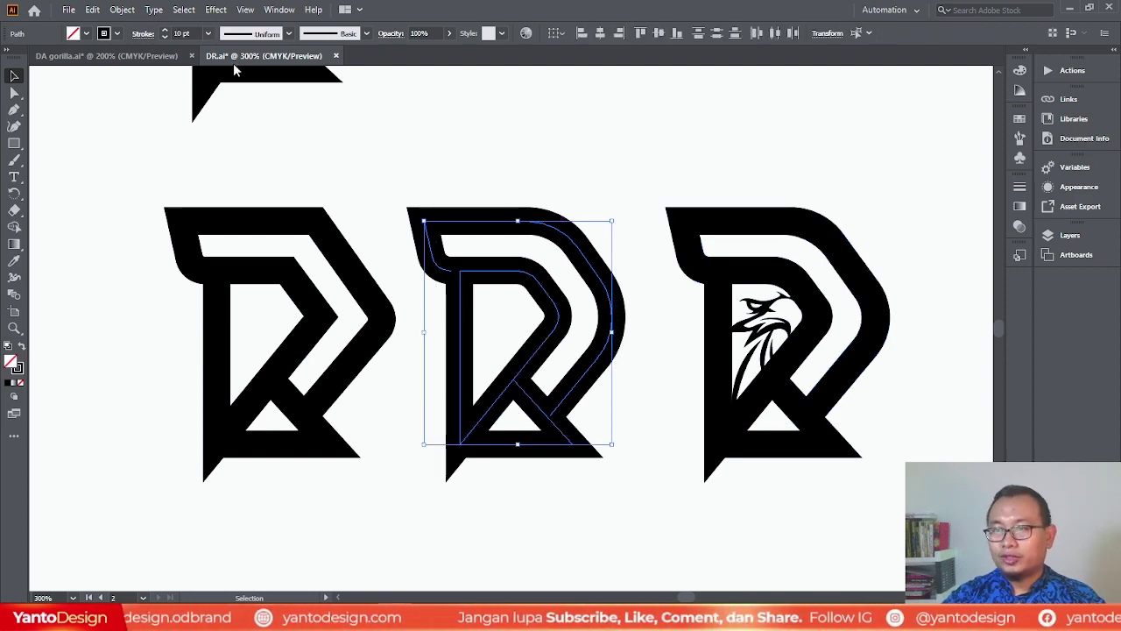
pyautogui.click(122, 10)
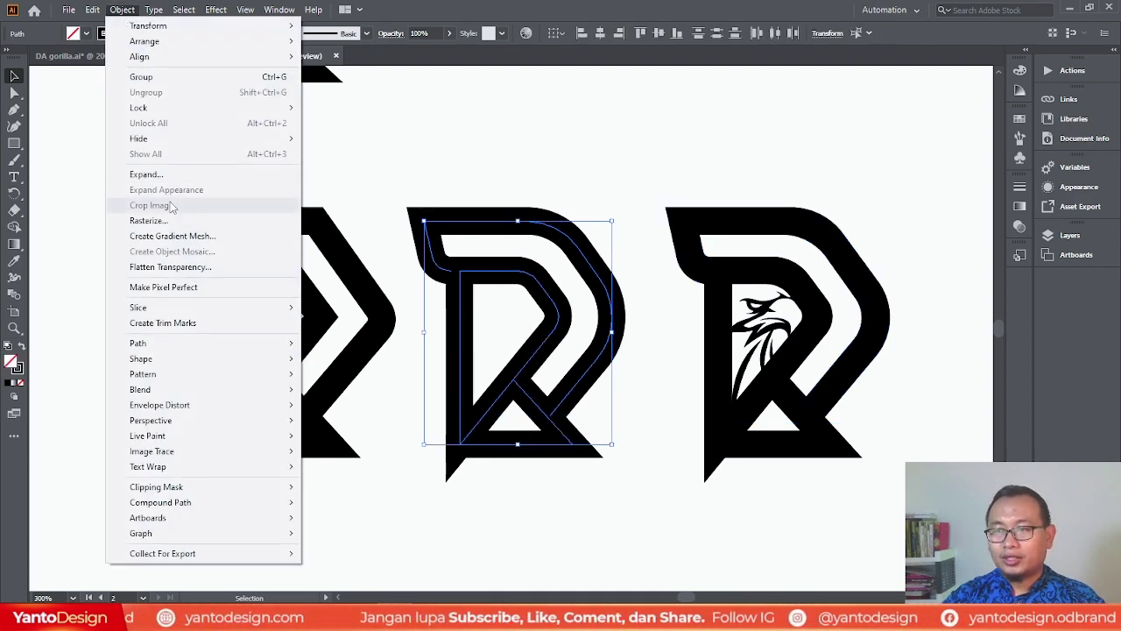
pyautogui.click(172, 175)
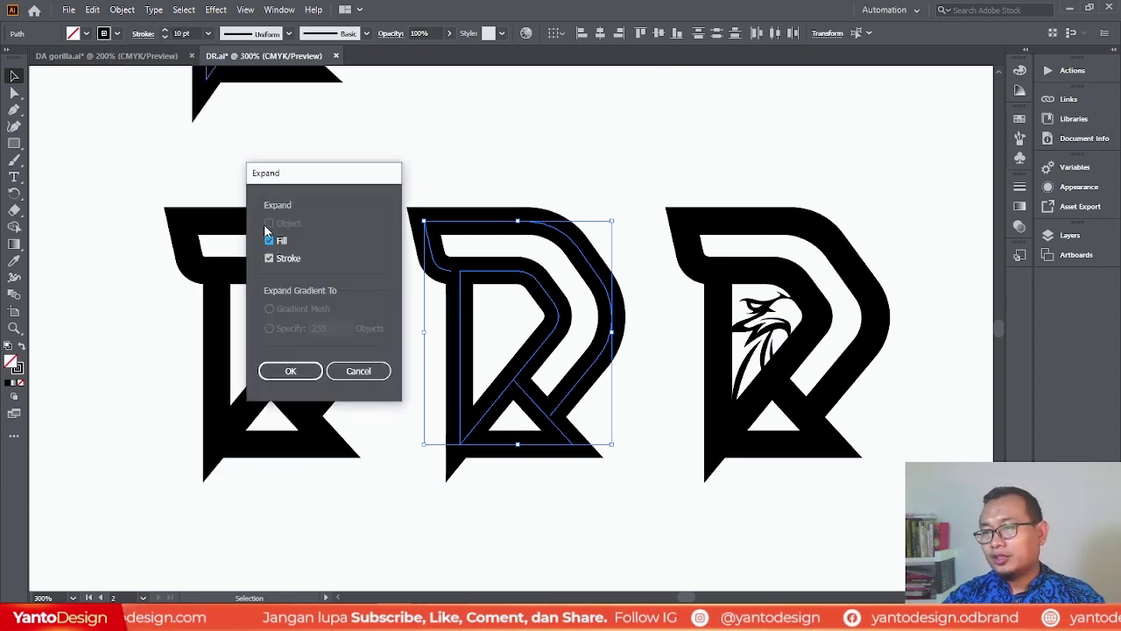
pyautogui.click(291, 371)
pyautogui.click(566, 151)
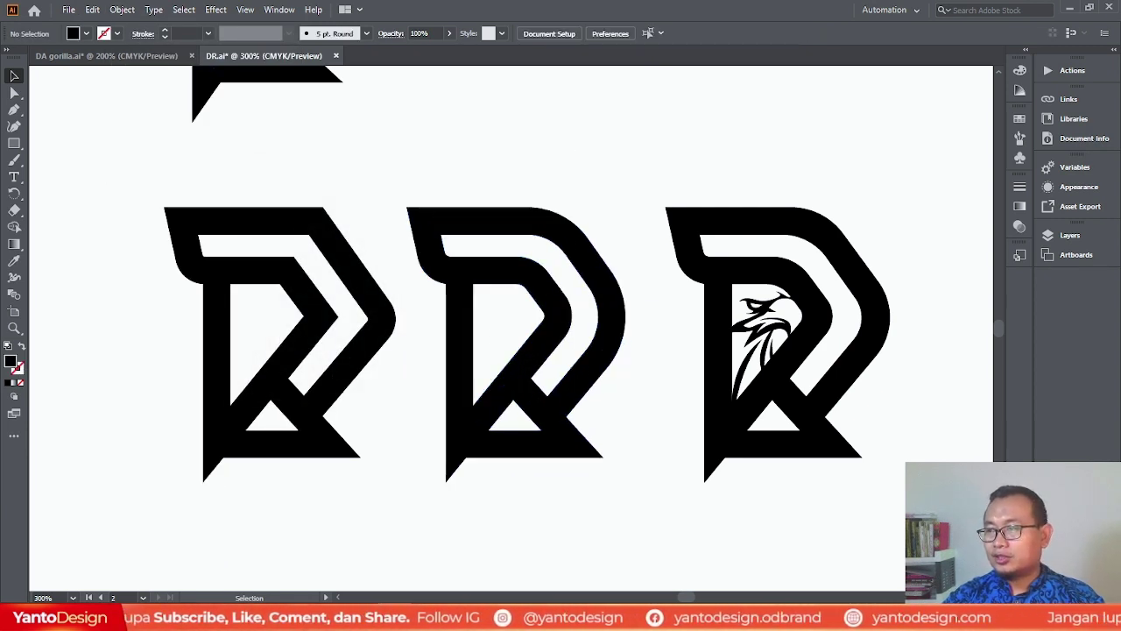
# Examine the separate head and neck feather shapes of the eagle inside the right monogram by selecting them in turn.
pyautogui.scroll(2, 911, 316)
pyautogui.click(632, 345)
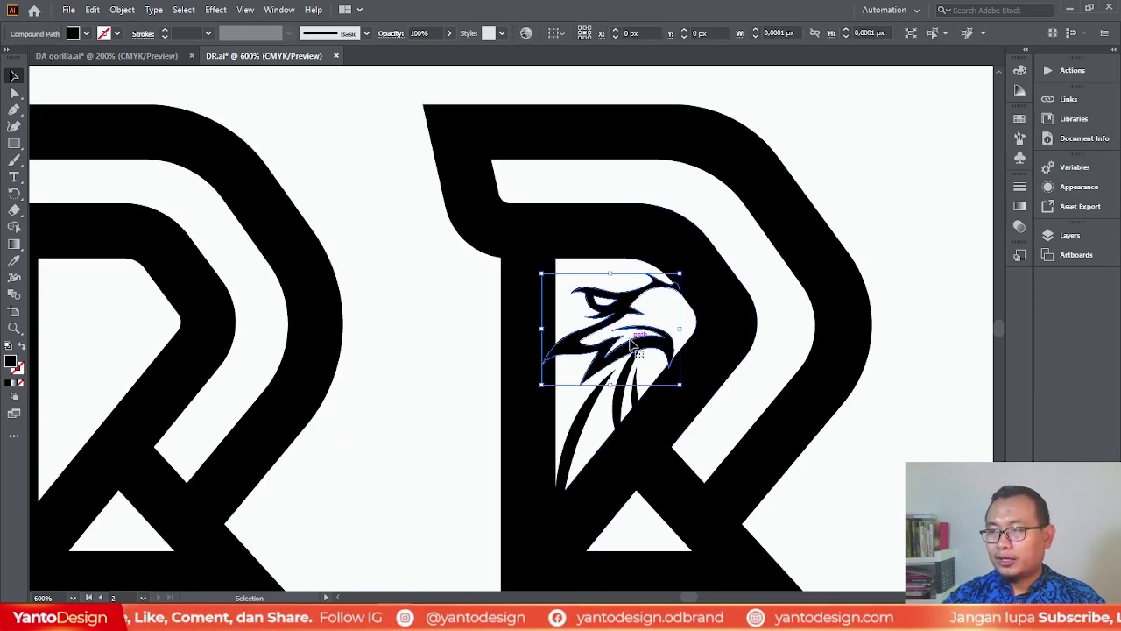
pyautogui.keyDown('ctrl'); pyautogui.click(637, 407); pyautogui.keyUp('ctrl')
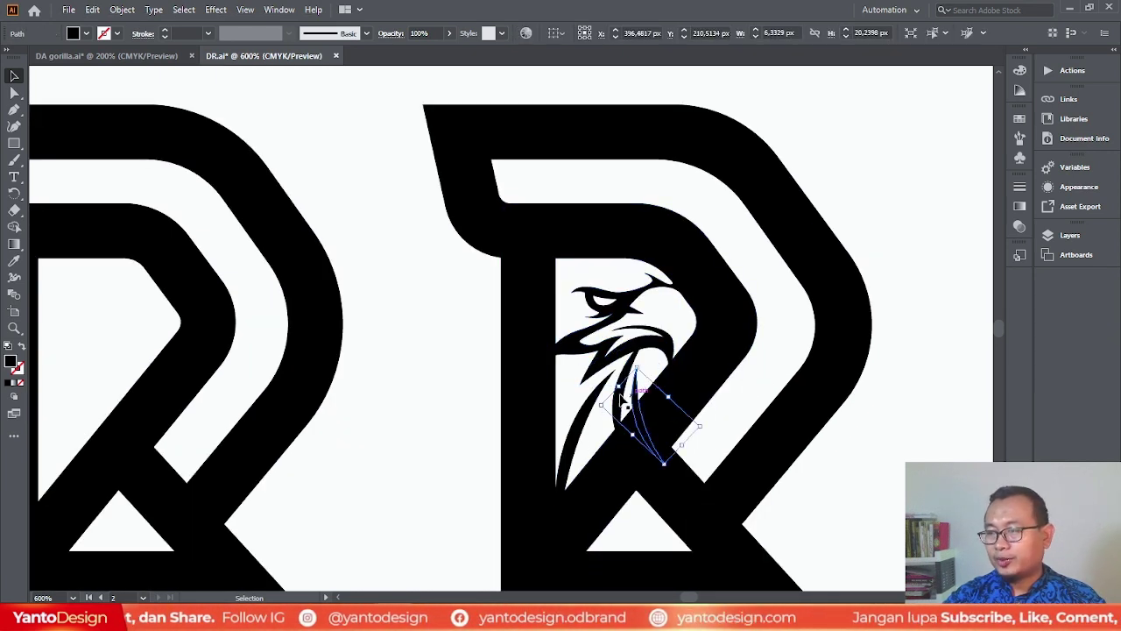
pyautogui.keyDown('ctrl'); pyautogui.click(601, 388); pyautogui.keyUp('ctrl')
pyautogui.keyDown('ctrl'); pyautogui.click(652, 289); pyautogui.keyUp('ctrl')
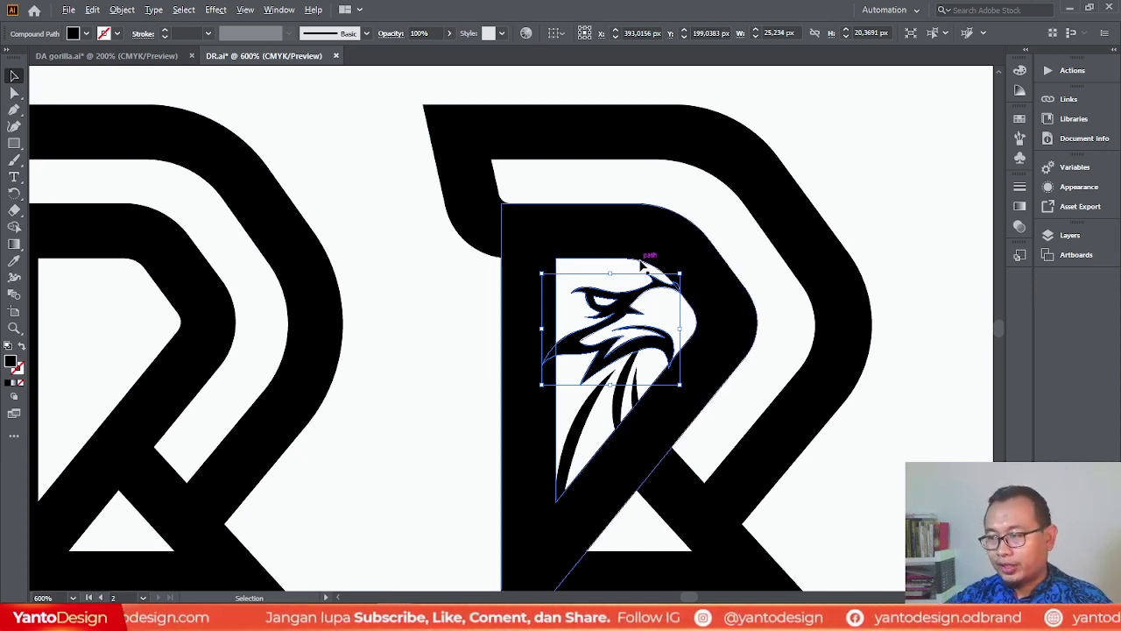
# Examine the finished blue DR eagle logo on the first artboard, selecting the logo group and its white background rectangle.
pyautogui.hotkey('ctrl', '-')
pyautogui.click(715, 311)
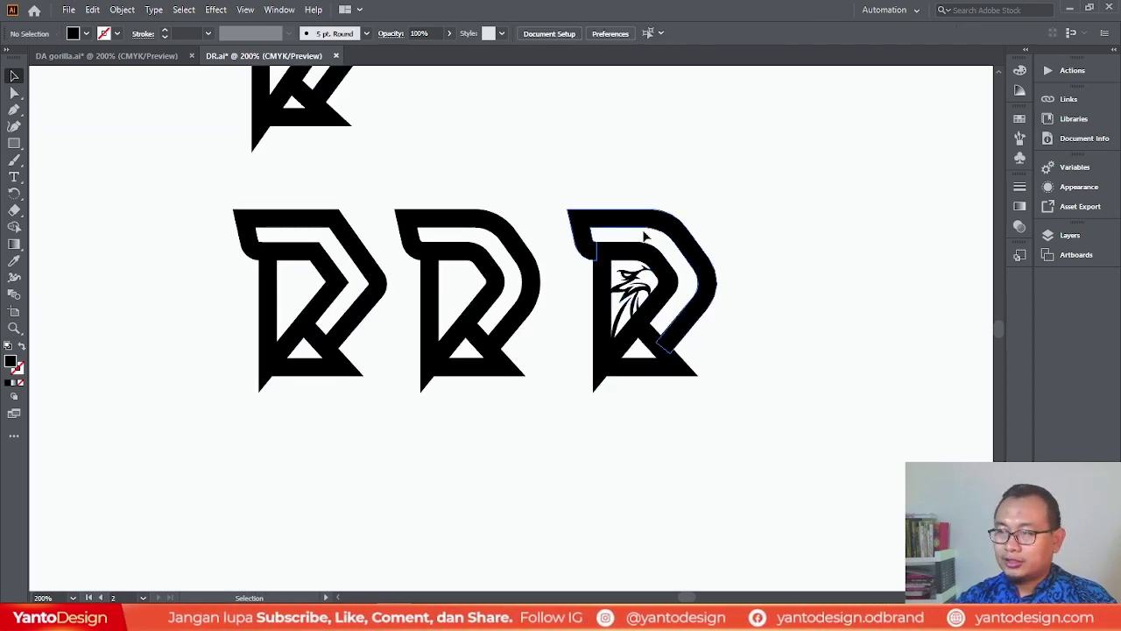
pyautogui.scroll(-3, 875, 429)
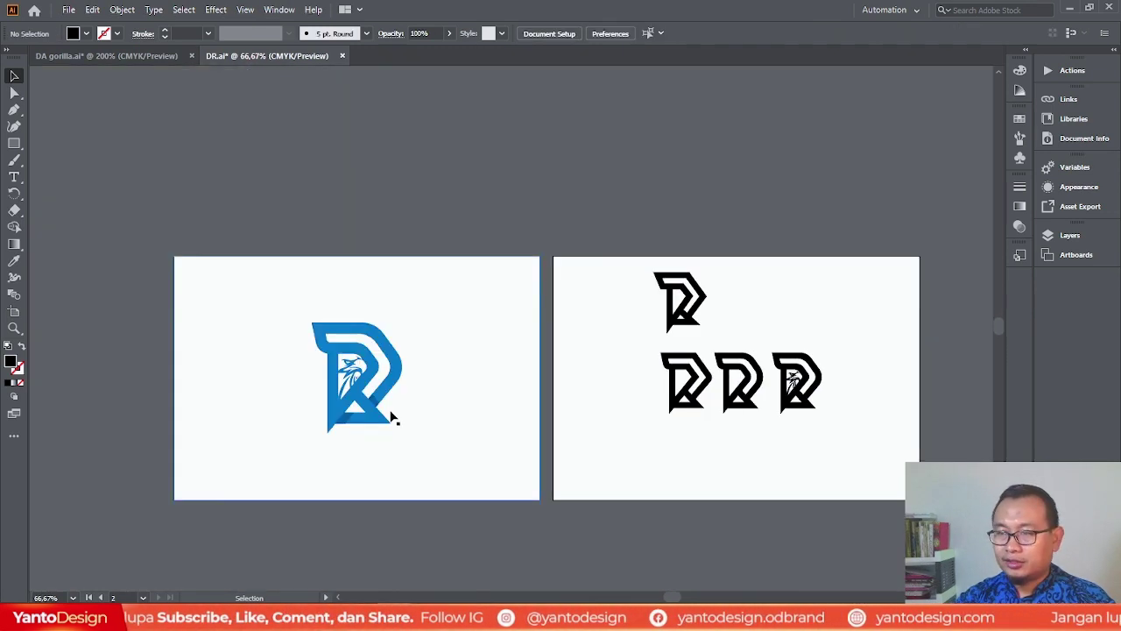
pyautogui.scroll(4, 368, 412)
pyautogui.click(622, 409)
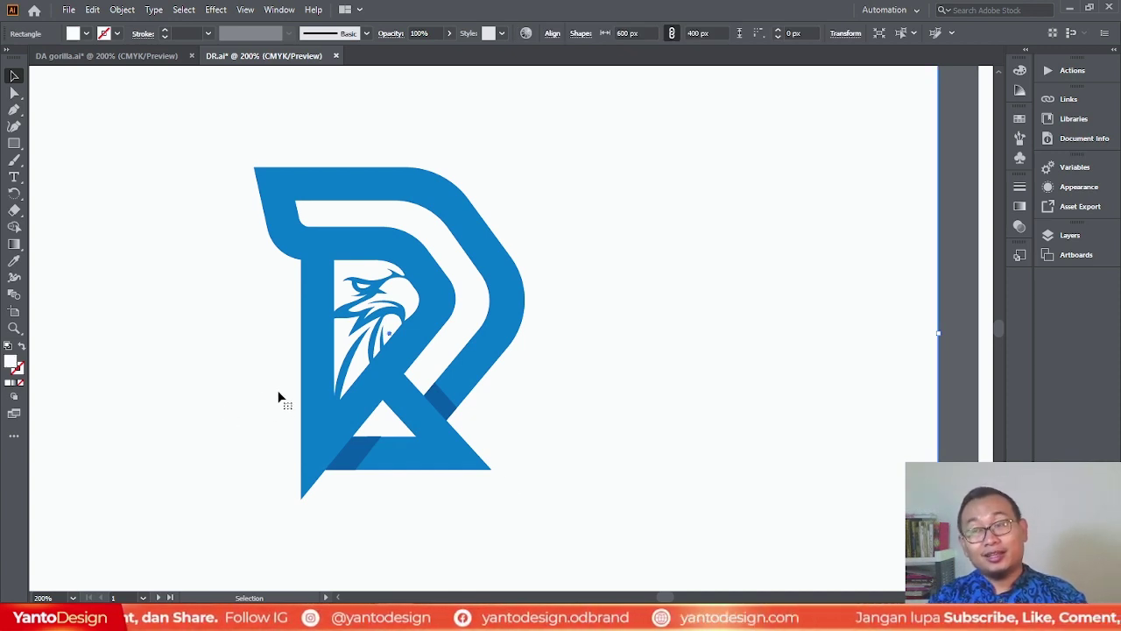
pyautogui.click(388, 460)
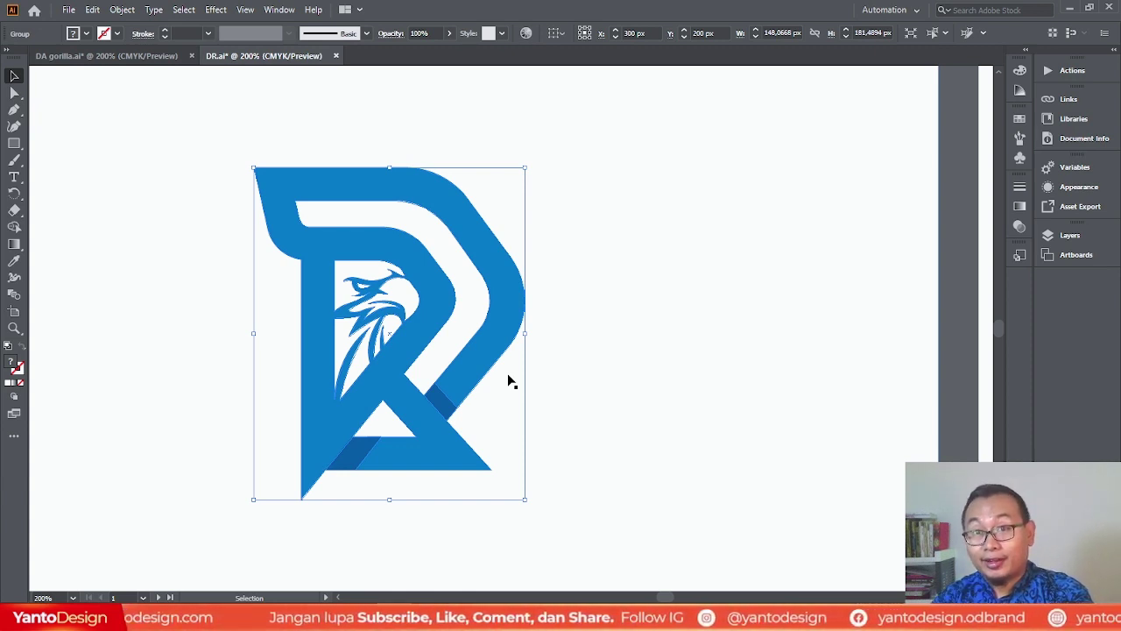
pyautogui.click(621, 346)
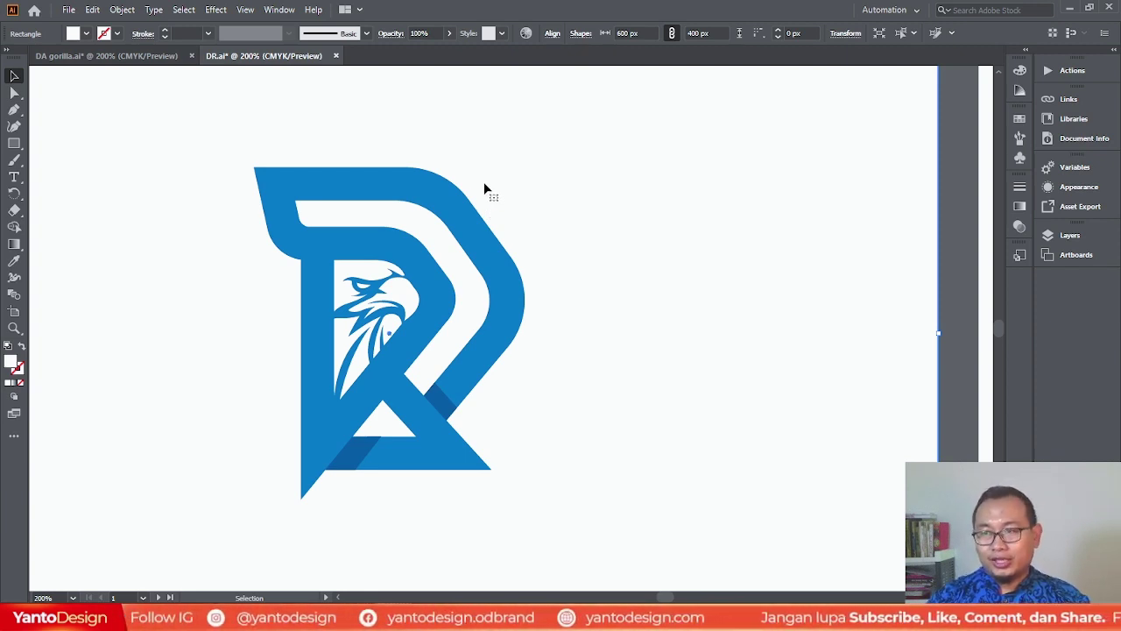
# Compare the finished gorilla monogram in the DA gorilla document with the blue eagle monogram in DR.ai.
pyautogui.click(88, 56)
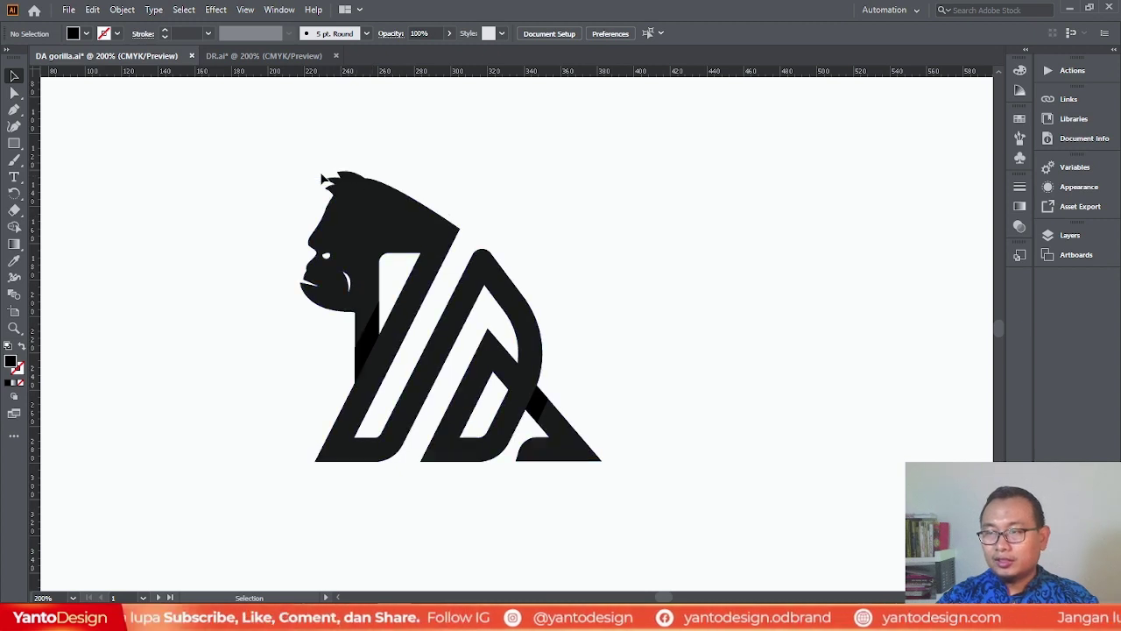
pyautogui.click(244, 55)
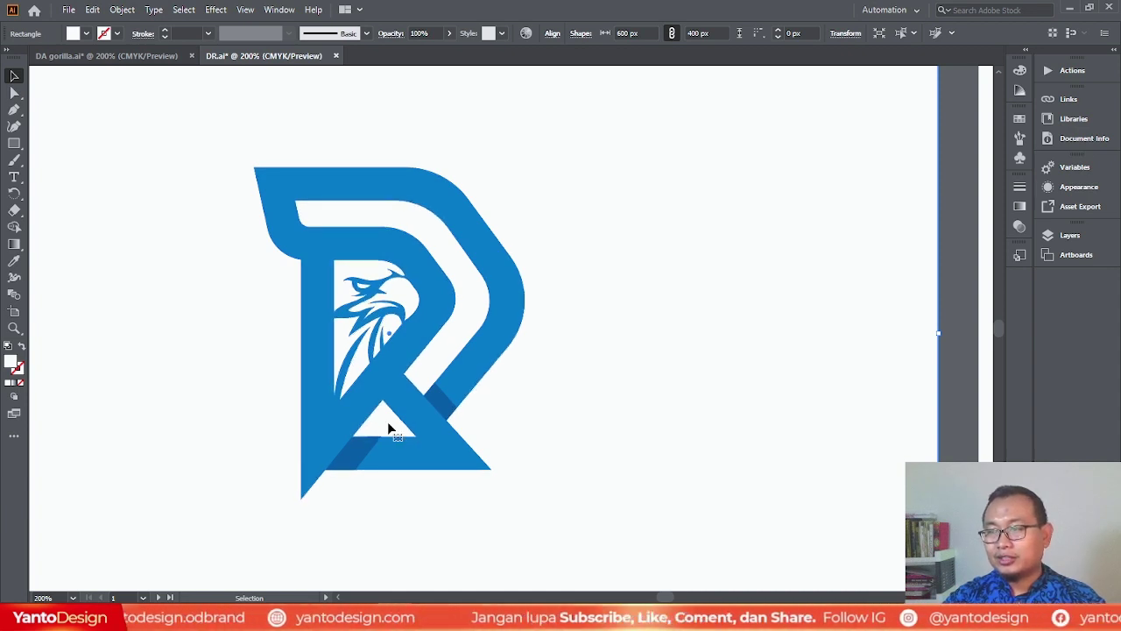
pyautogui.scroll(-1, 489, 219)
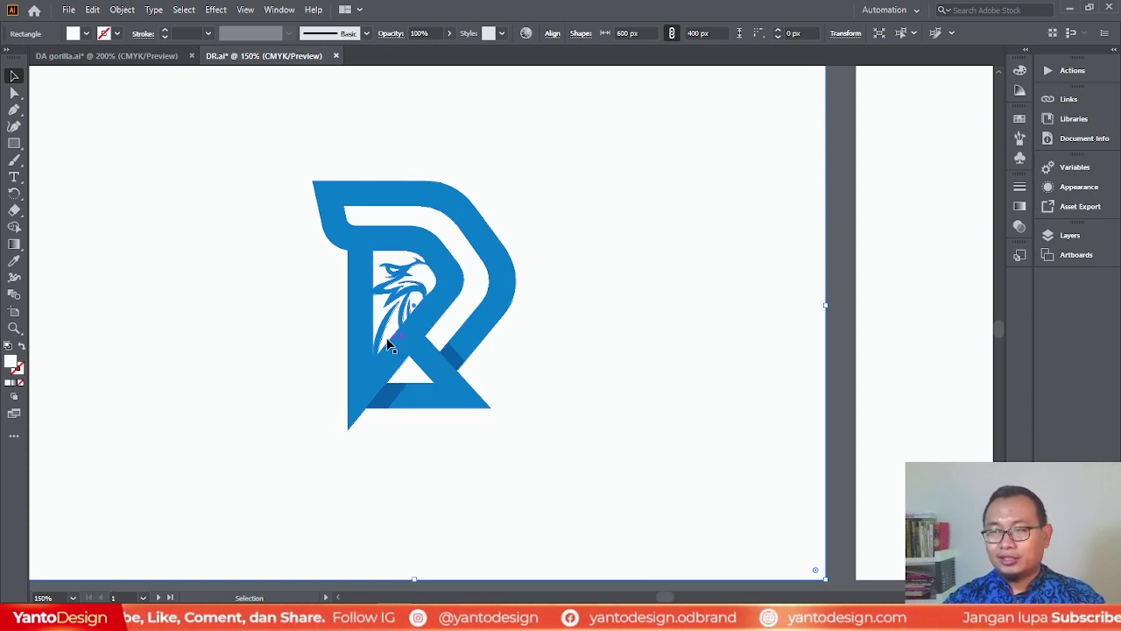
pyautogui.scroll(-1, 554, 295)
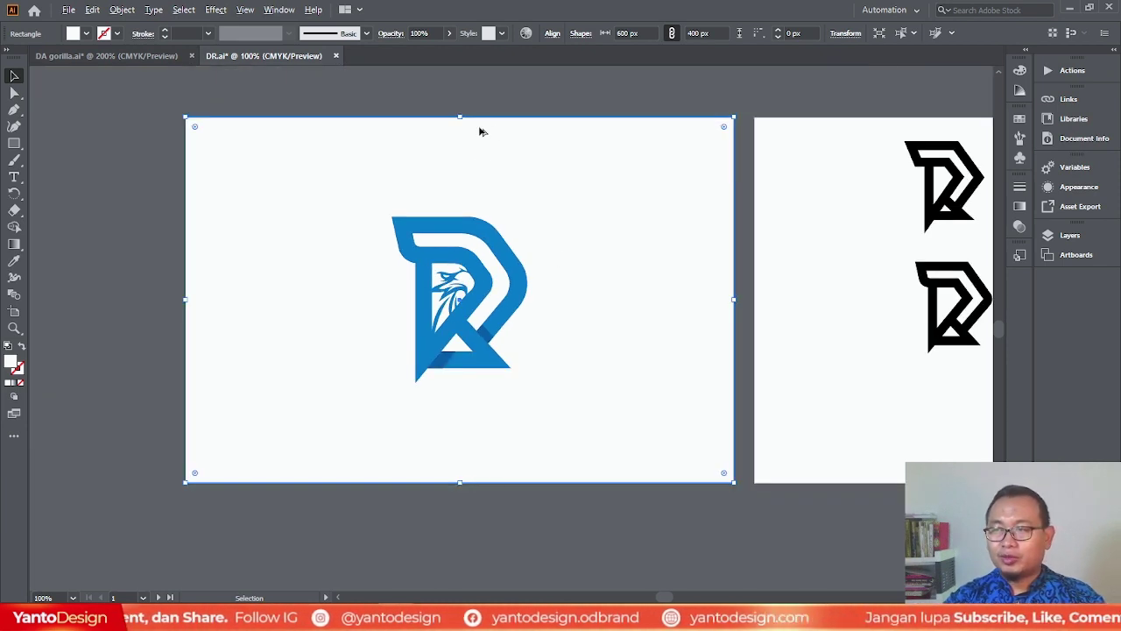
# Delete the white background rectangle behind the blue DR eagle logo on the first artboard.
pyautogui.click(499, 87)
pyautogui.click(631, 213)
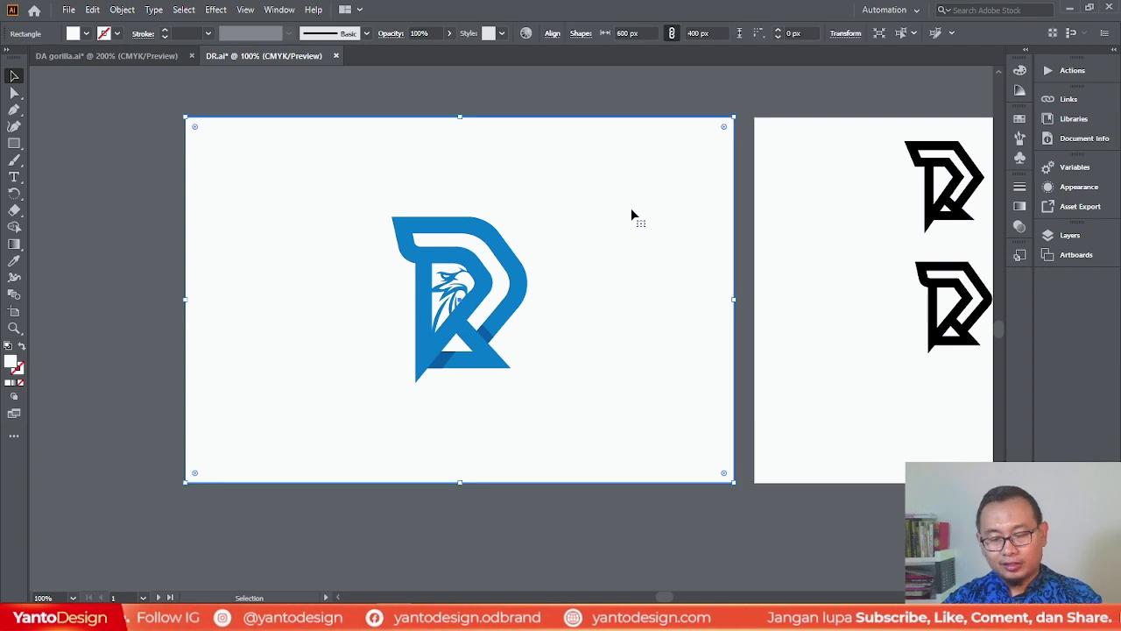
pyautogui.press('Delete')
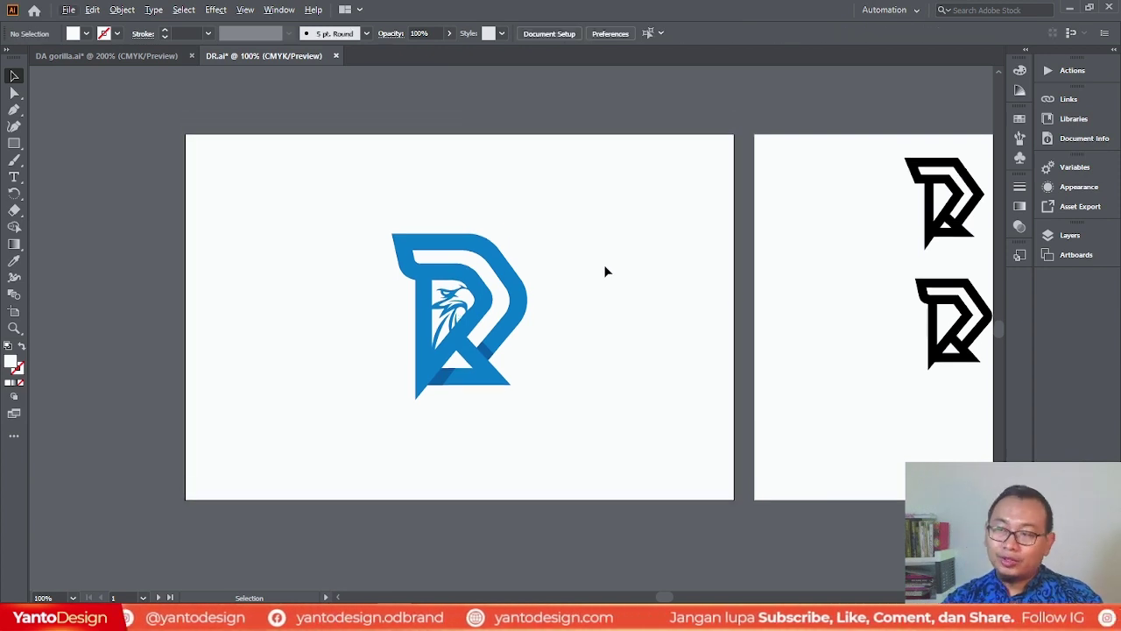
# View the eagle monogram up close and check it once more against the black gorilla monogram in the other document.
pyautogui.scroll(1, 604, 264)
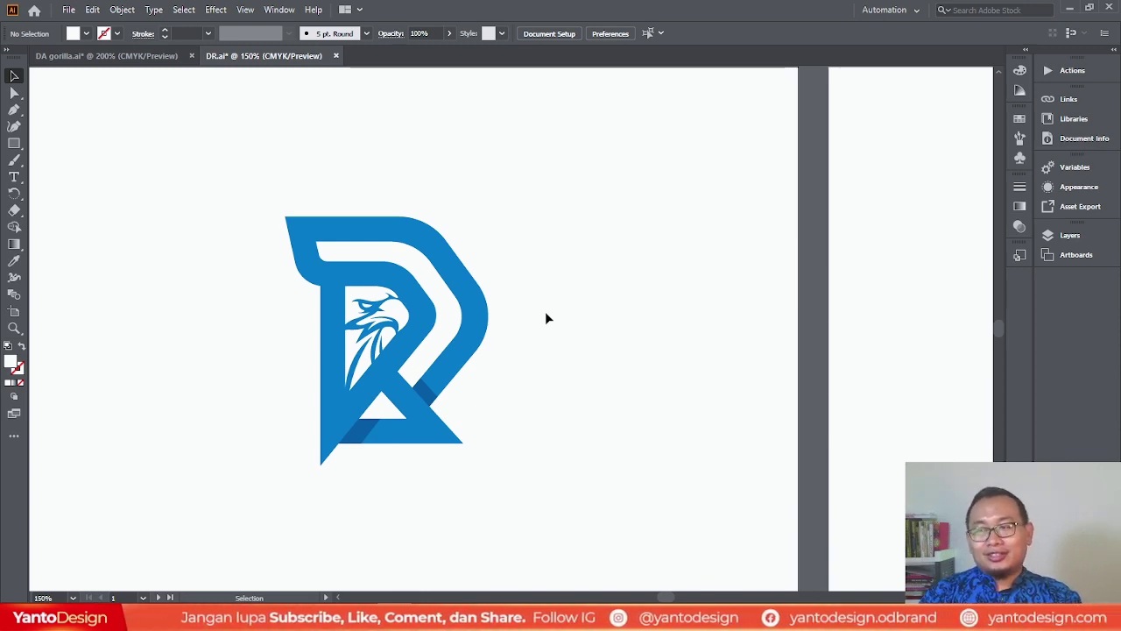
pyautogui.click(191, 62)
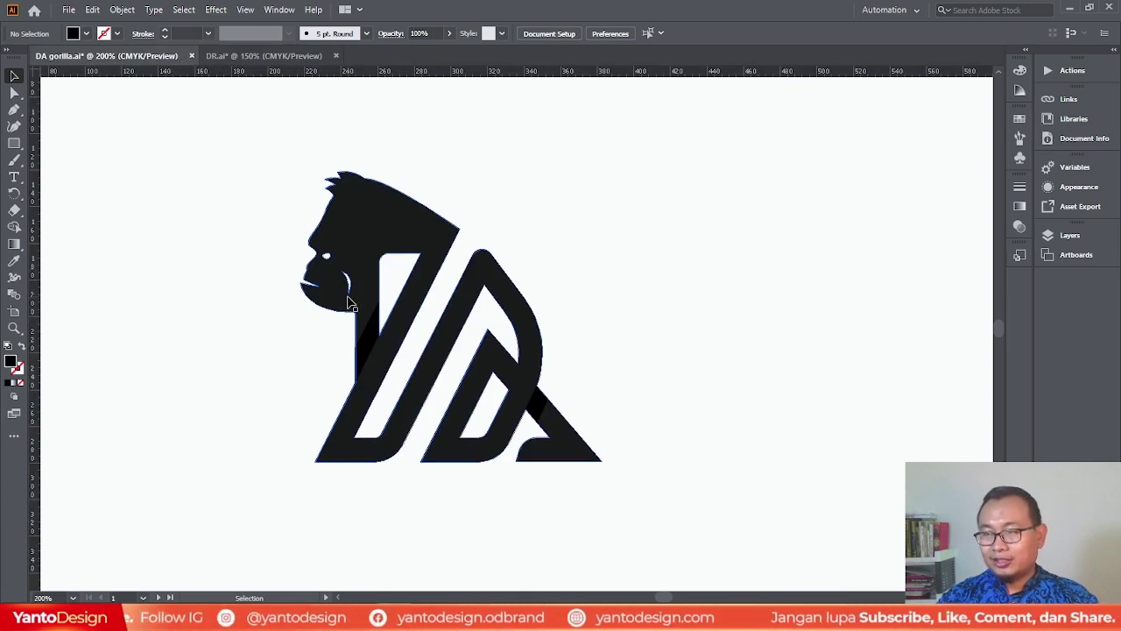
pyautogui.click(269, 59)
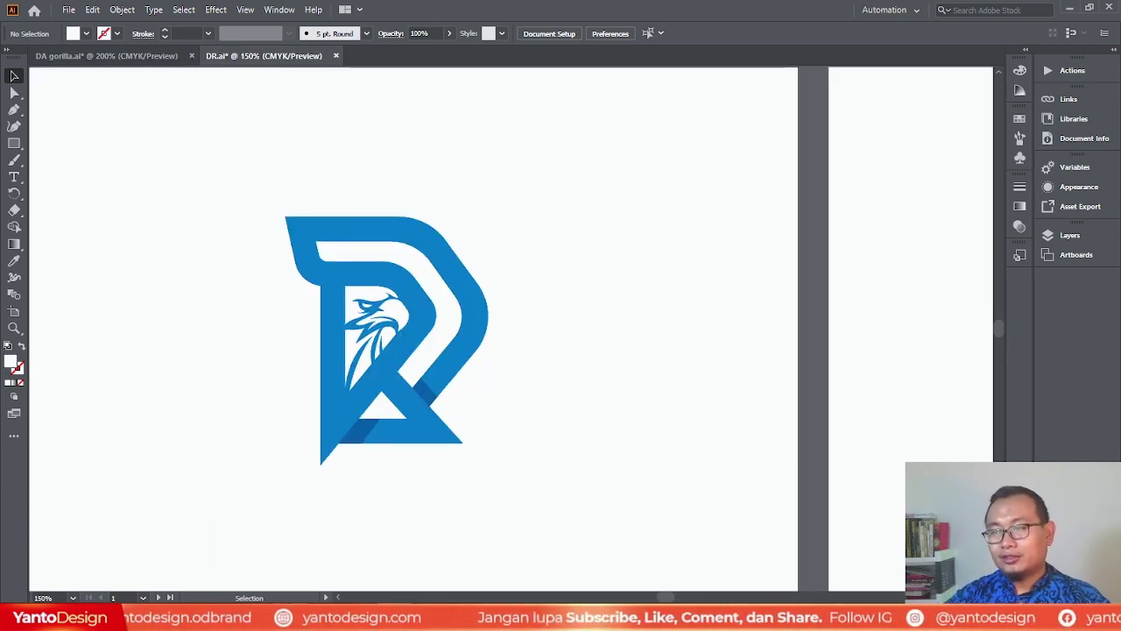
# Switch to the browser and view the DA Gorilla Logo and DR Eagle Logo sale pages on LogoGround.
pyautogui.hotkey('alt', 'Tab')
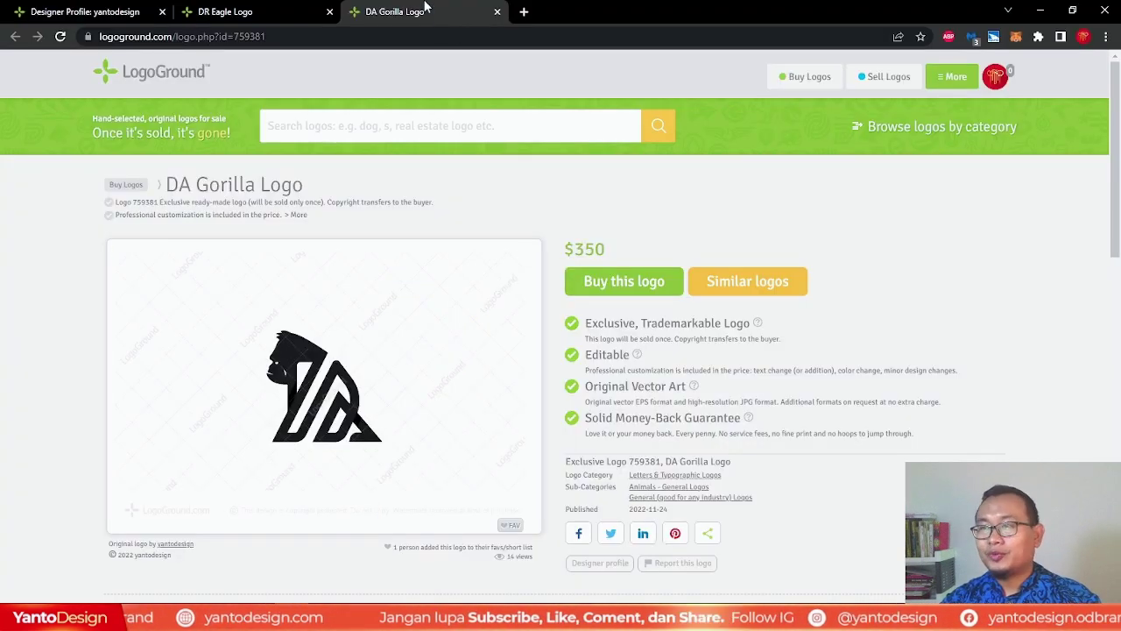
pyautogui.click(283, 10)
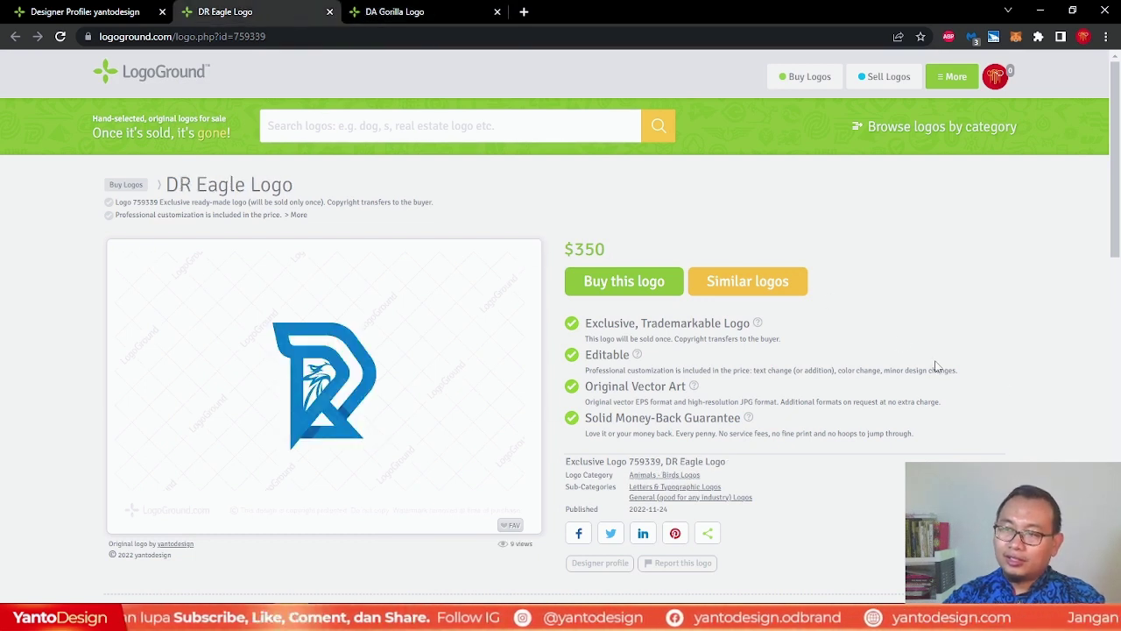